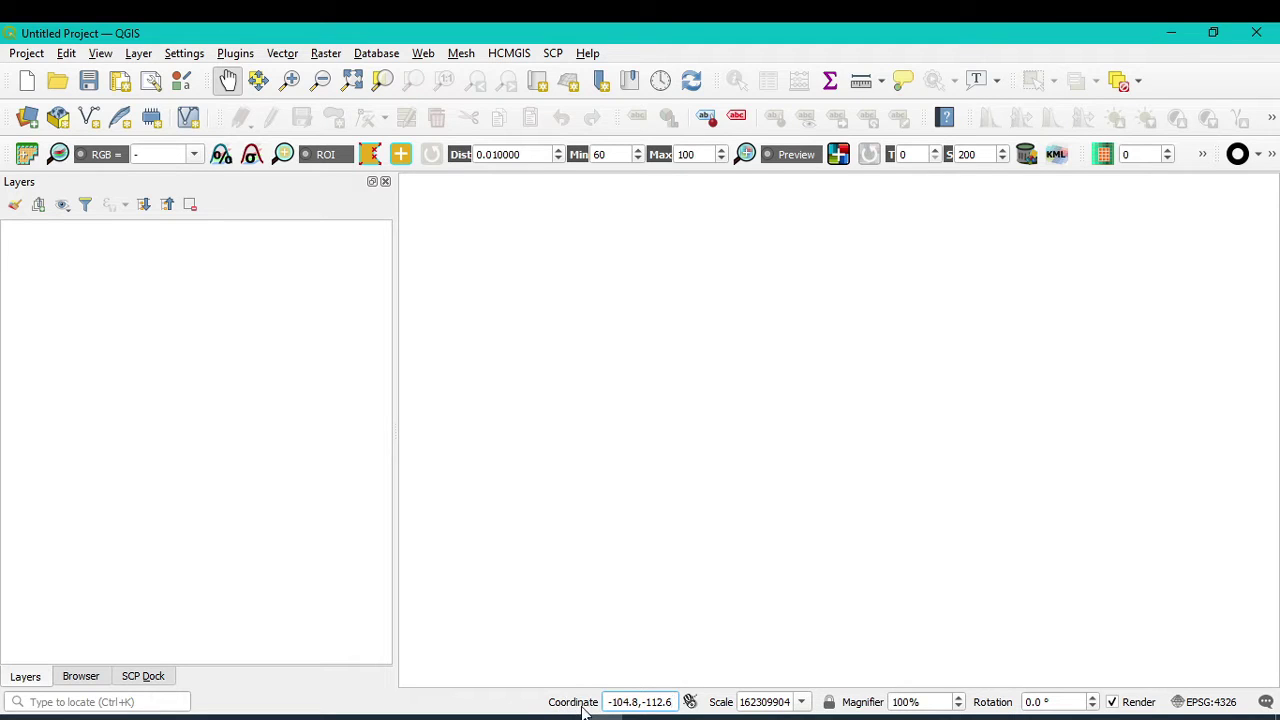
Step: Load the built-in world map into the empty project by entering "world" as the map coordinate
left_click_drag(677, 701, 586, 691)
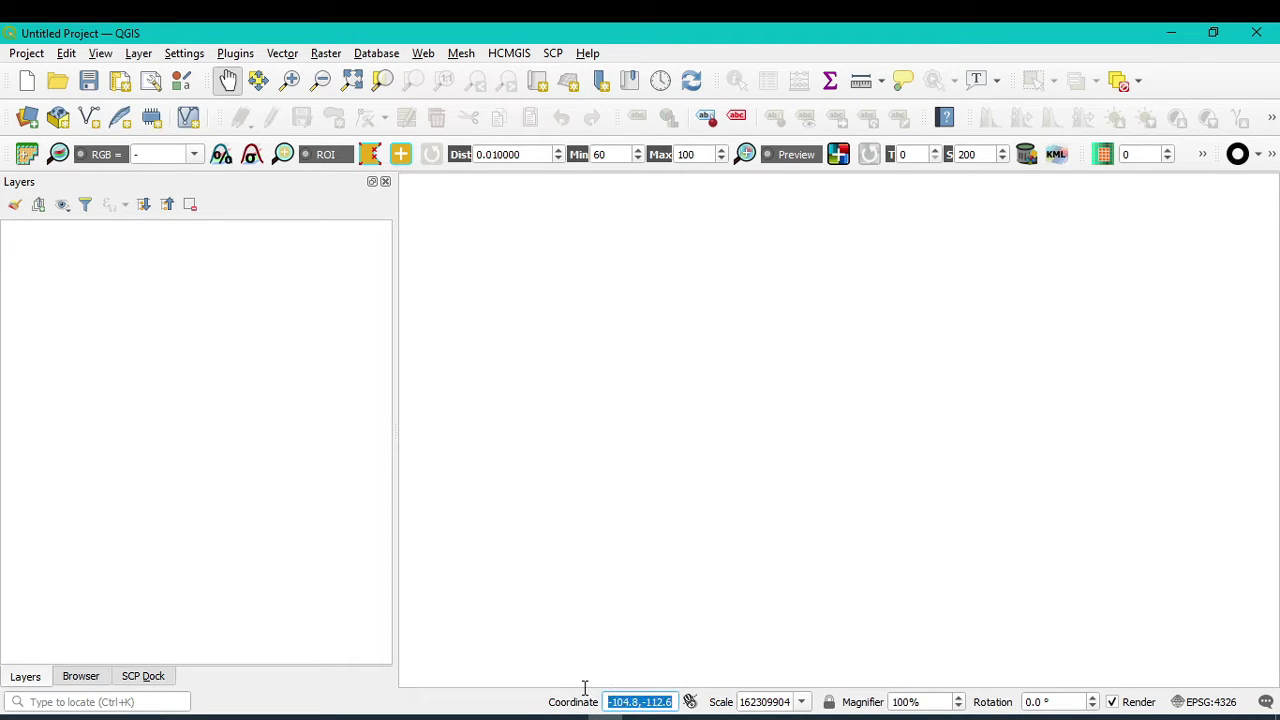
type("world")
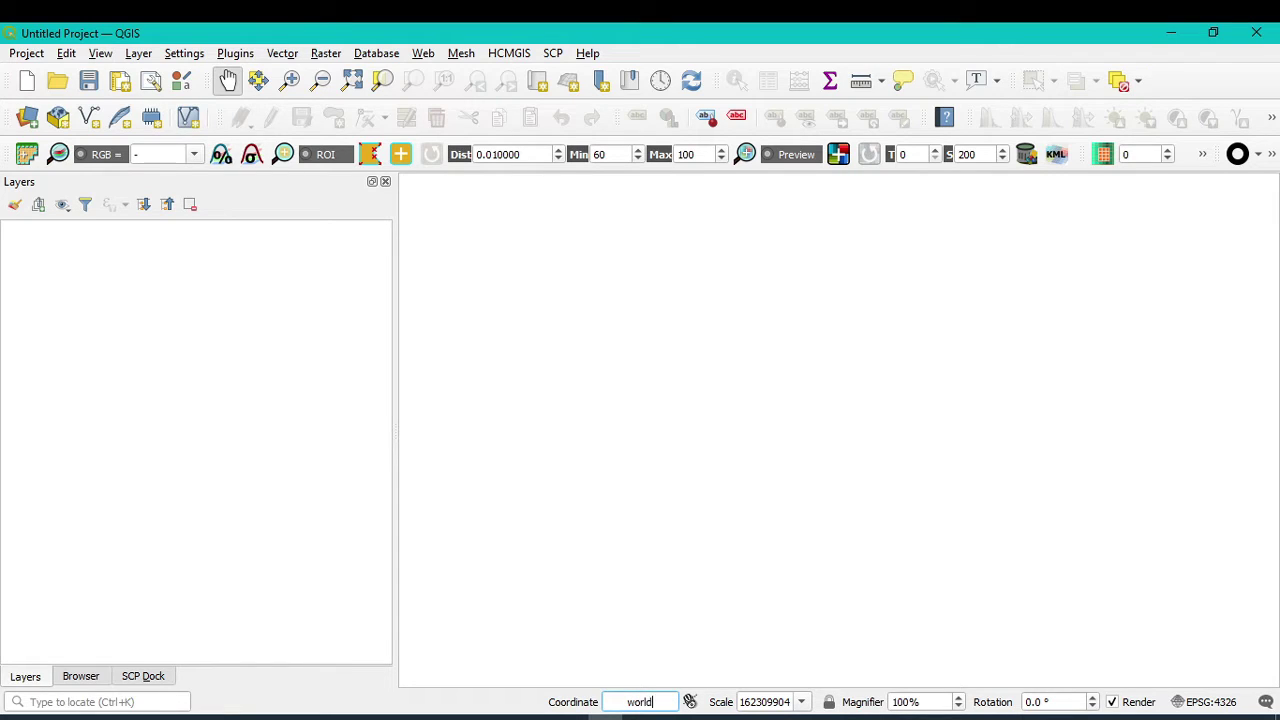
key("Return")
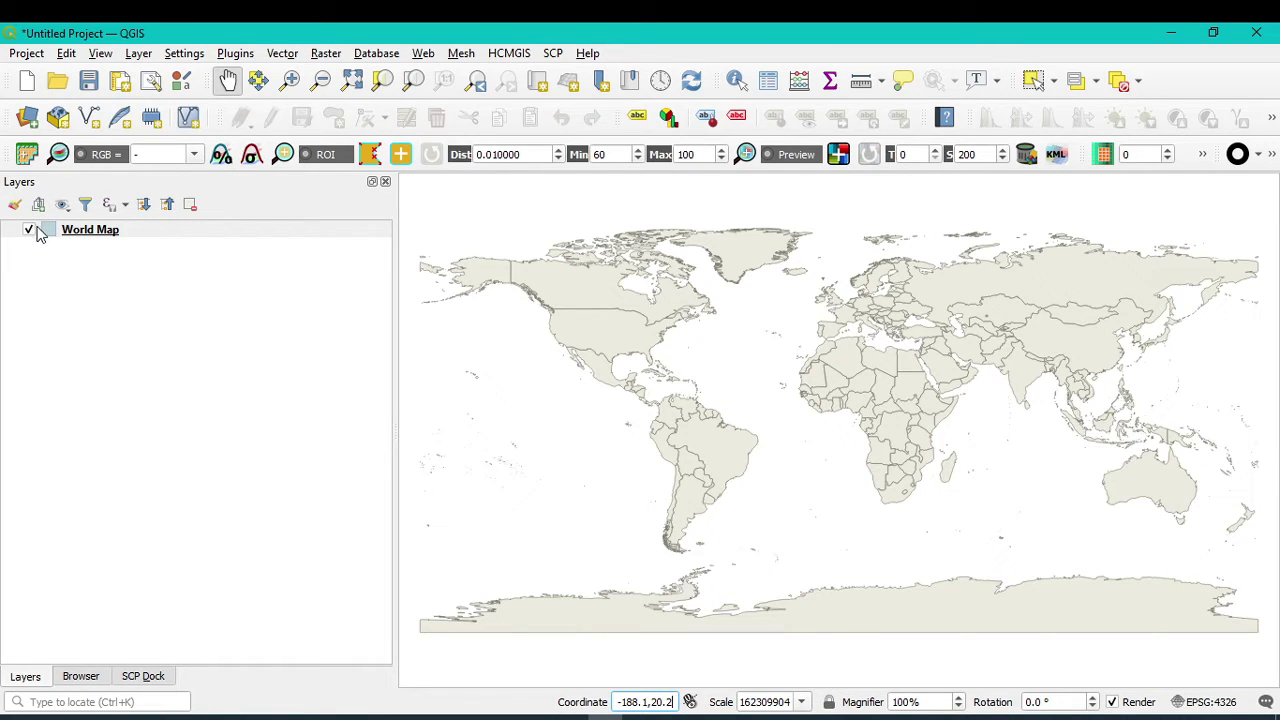
Step: Open the export settings for saving all features of the World Map layer to a new file
left_click(79, 238)
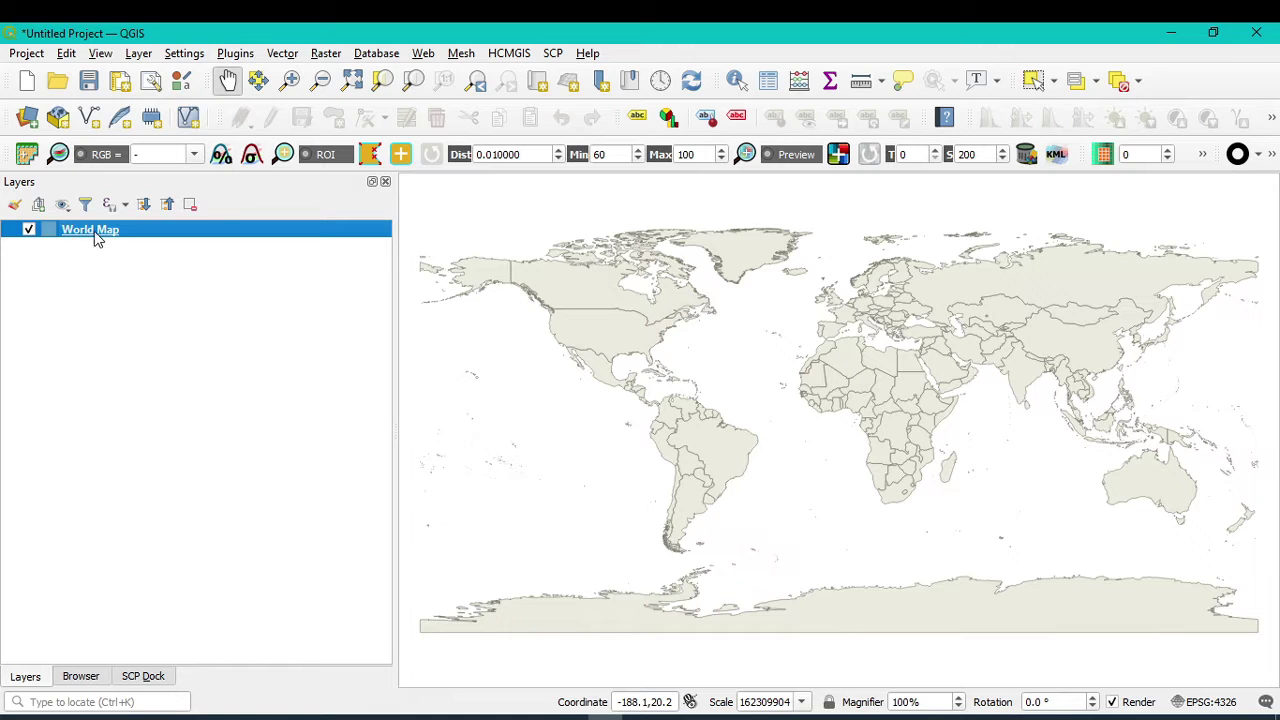
right_click(97, 234)
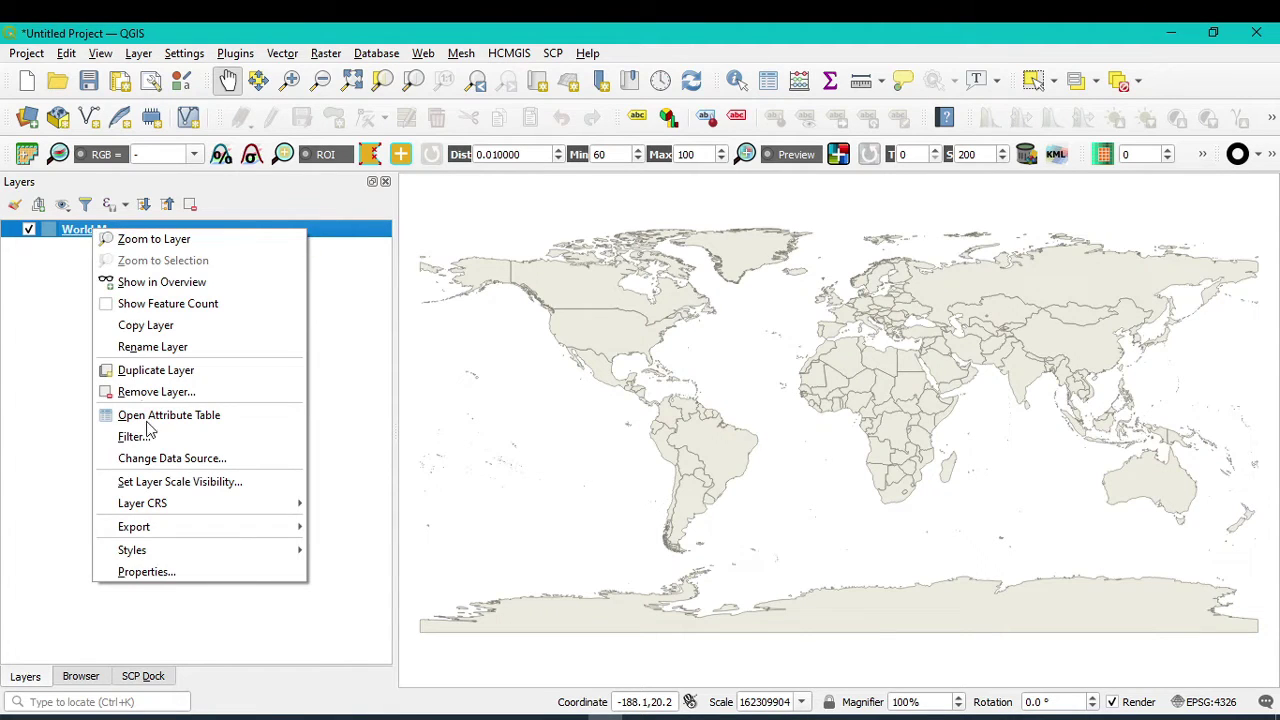
mouse_move(162, 533)
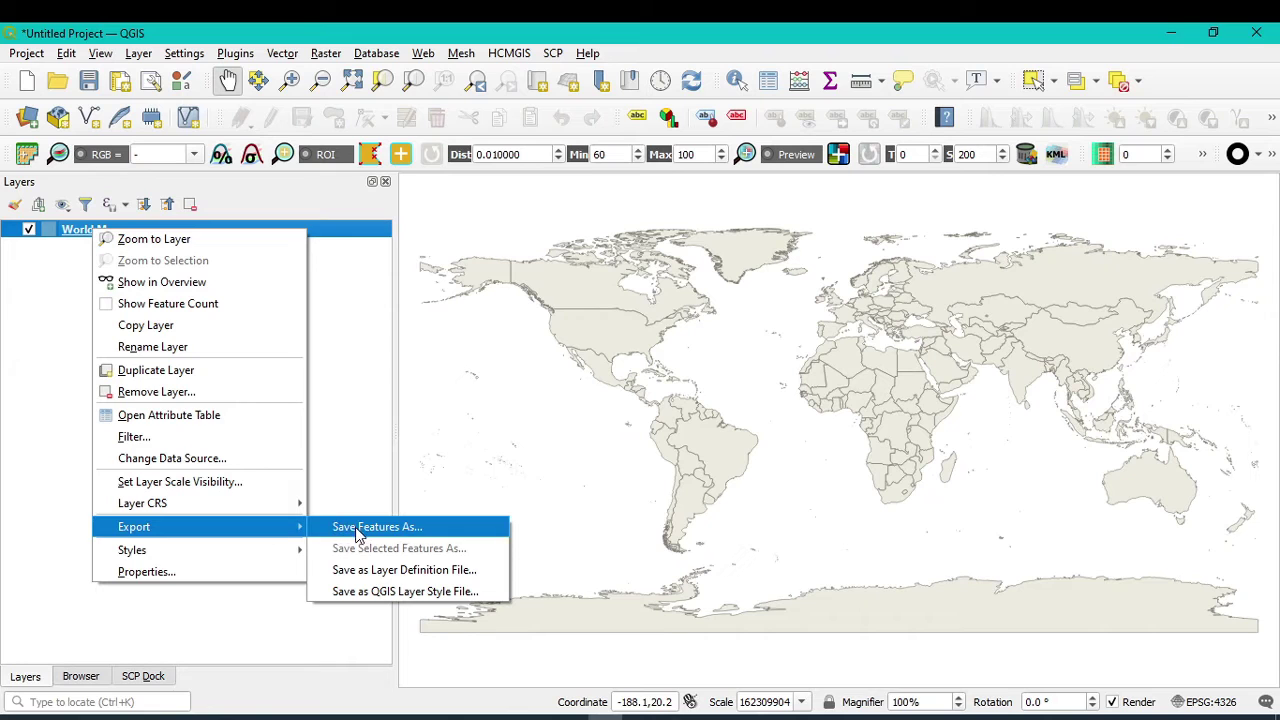
left_click(372, 535)
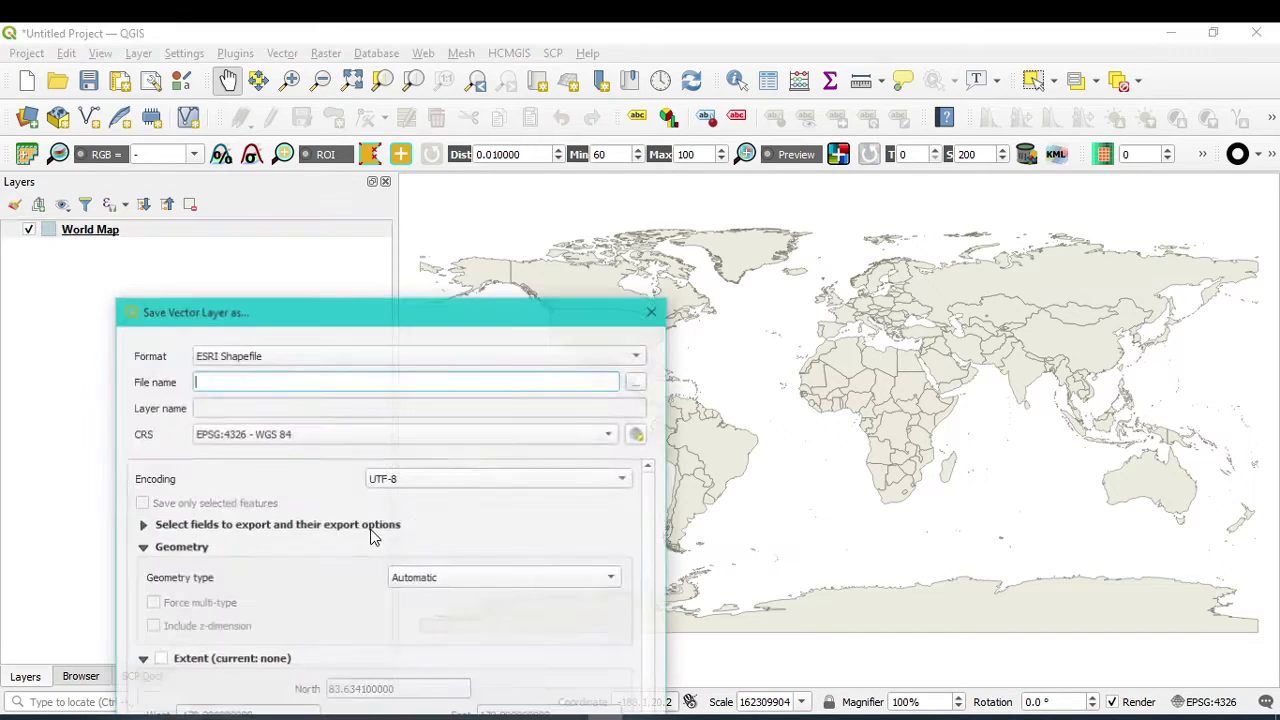
left_click_drag(355, 322, 549, 90)
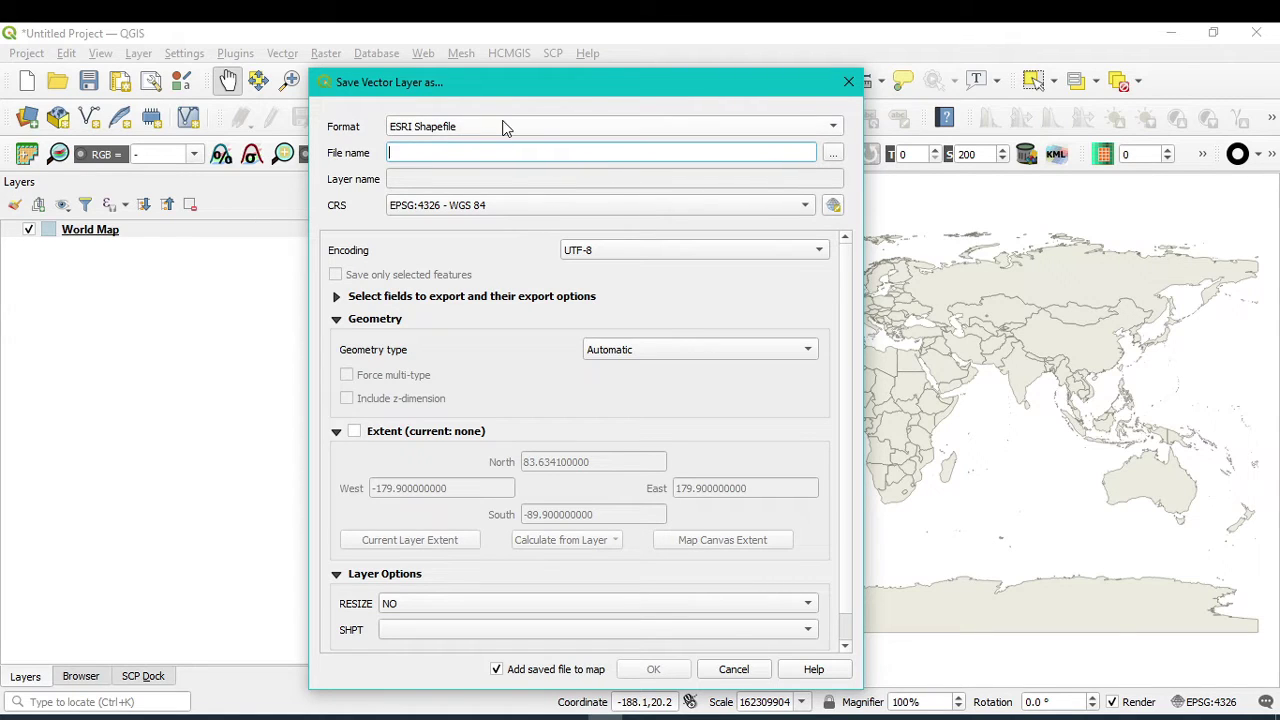
Step: Browse for the export location and open the "Shape file dowmload" folder on the Desktop
left_click(834, 157)
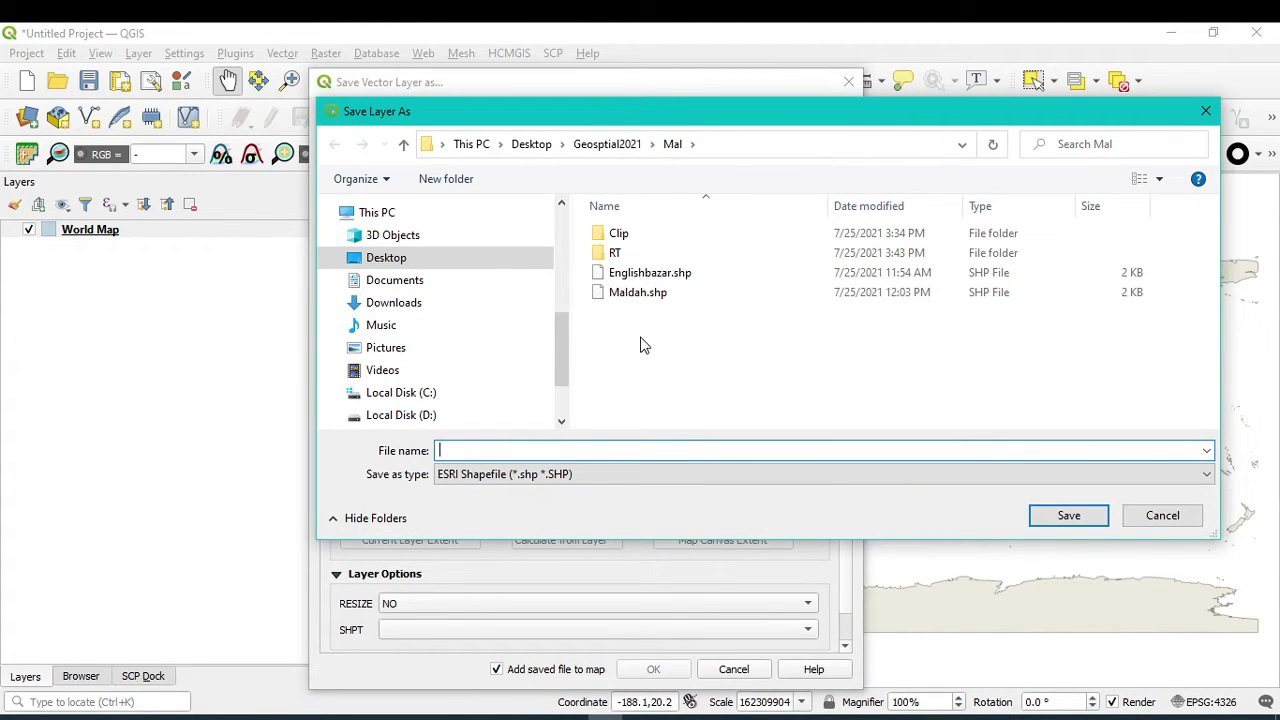
left_click(390, 260)
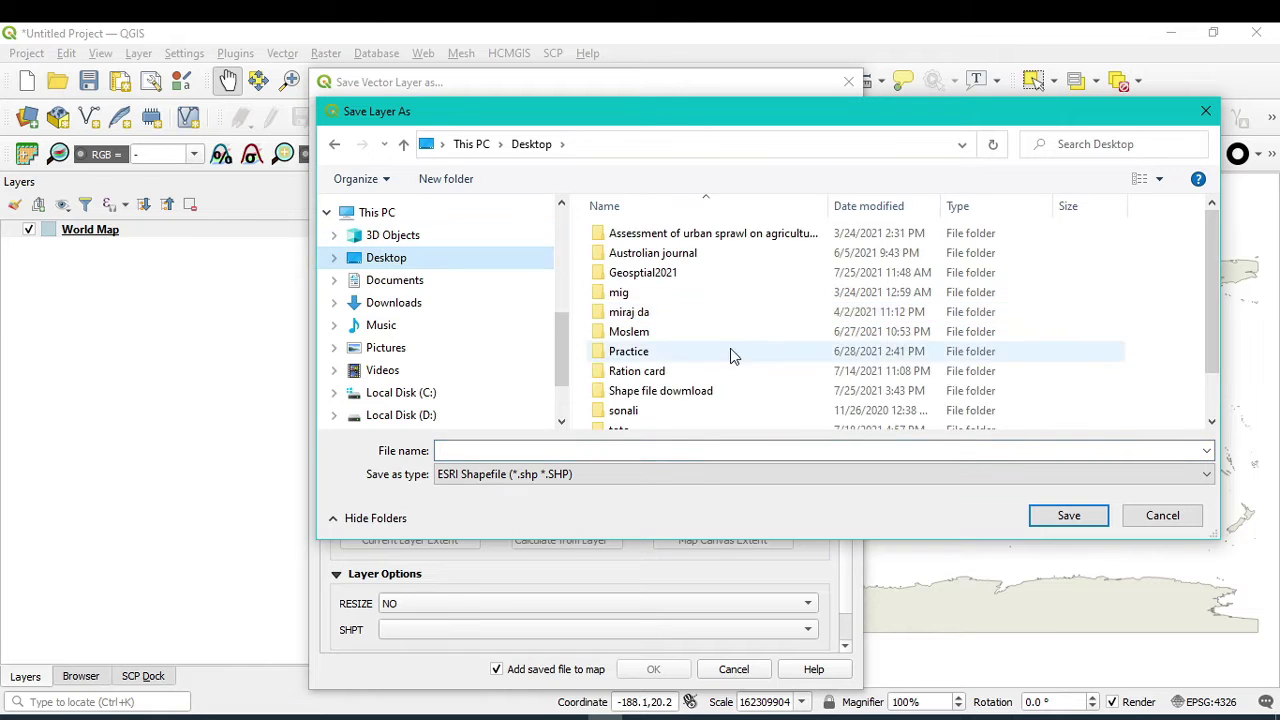
left_click(656, 398)
double_click(656, 398)
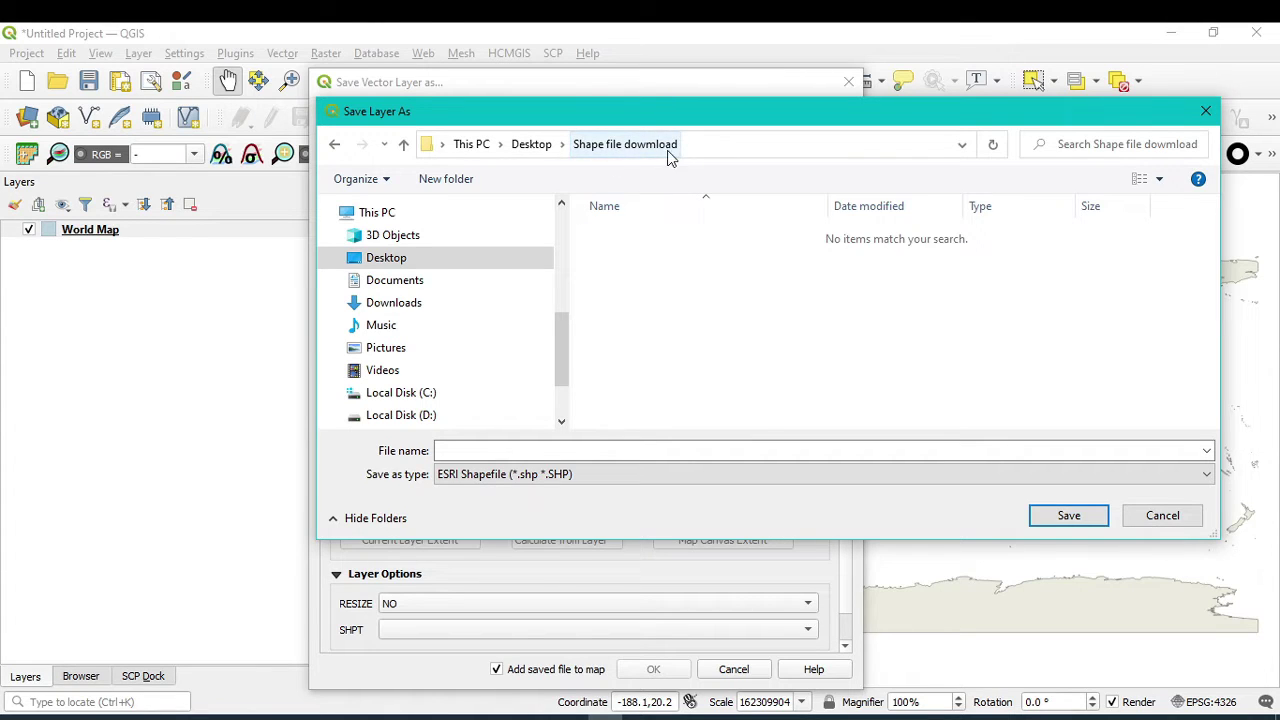
Step: Create a folder named World inside the "Shape file dowmload" folder and open it as the save location
right_click(672, 316)
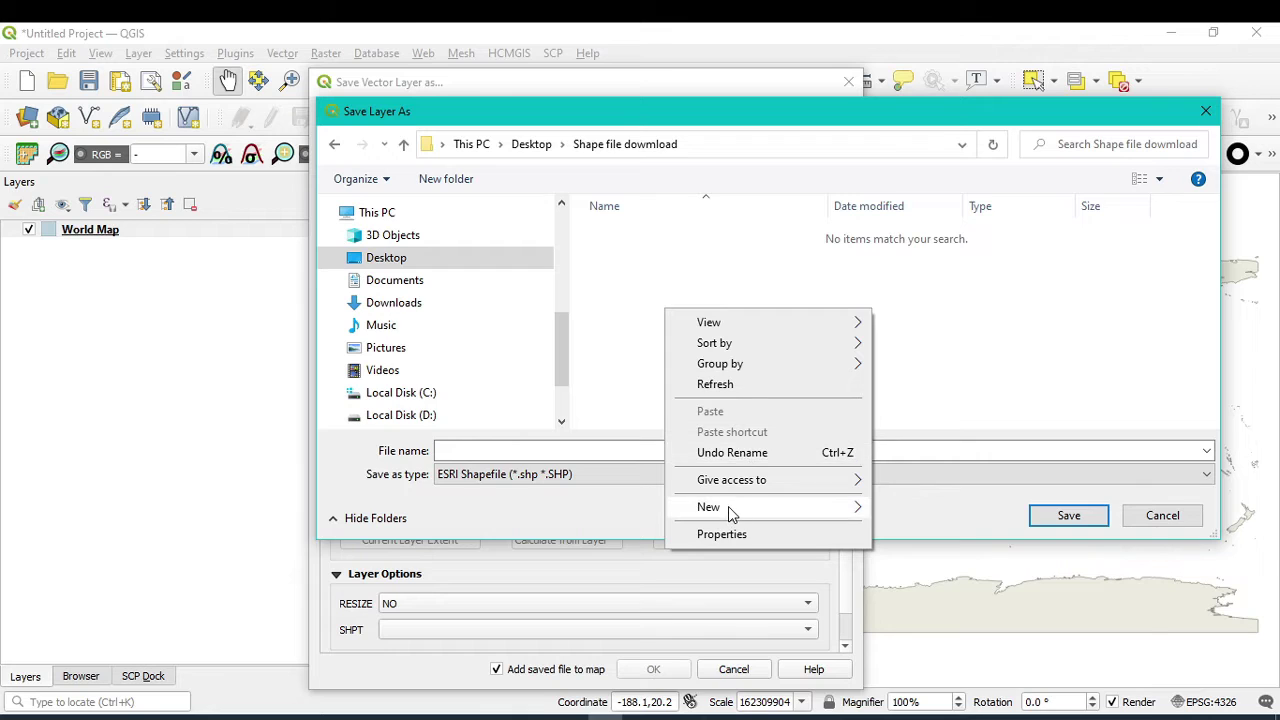
mouse_move(839, 514)
left_click(914, 508)
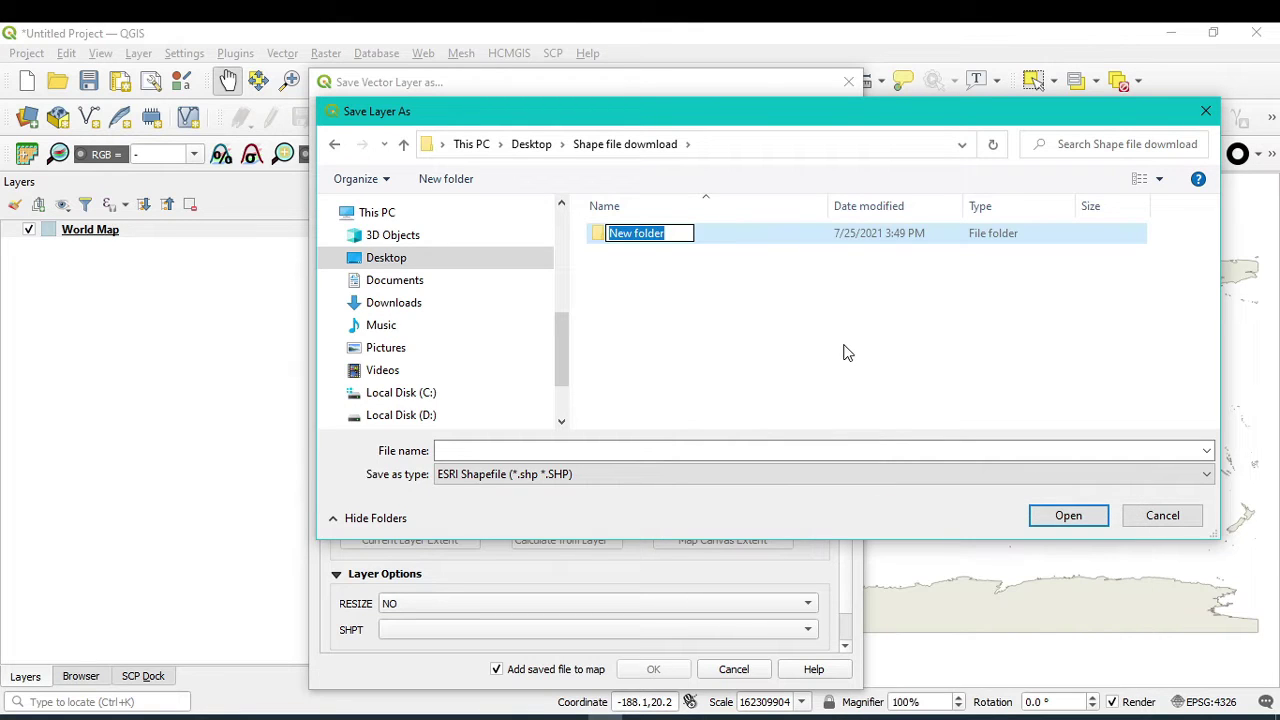
type("Wol")
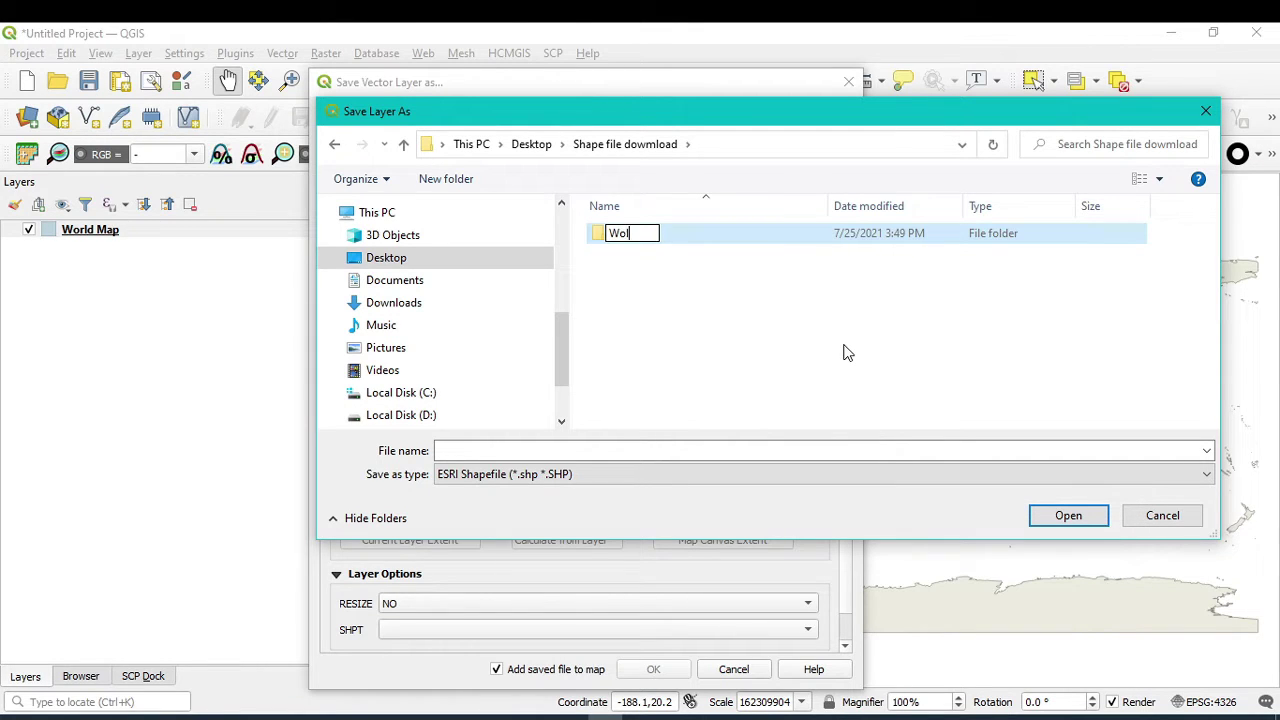
type("d")
type("r")
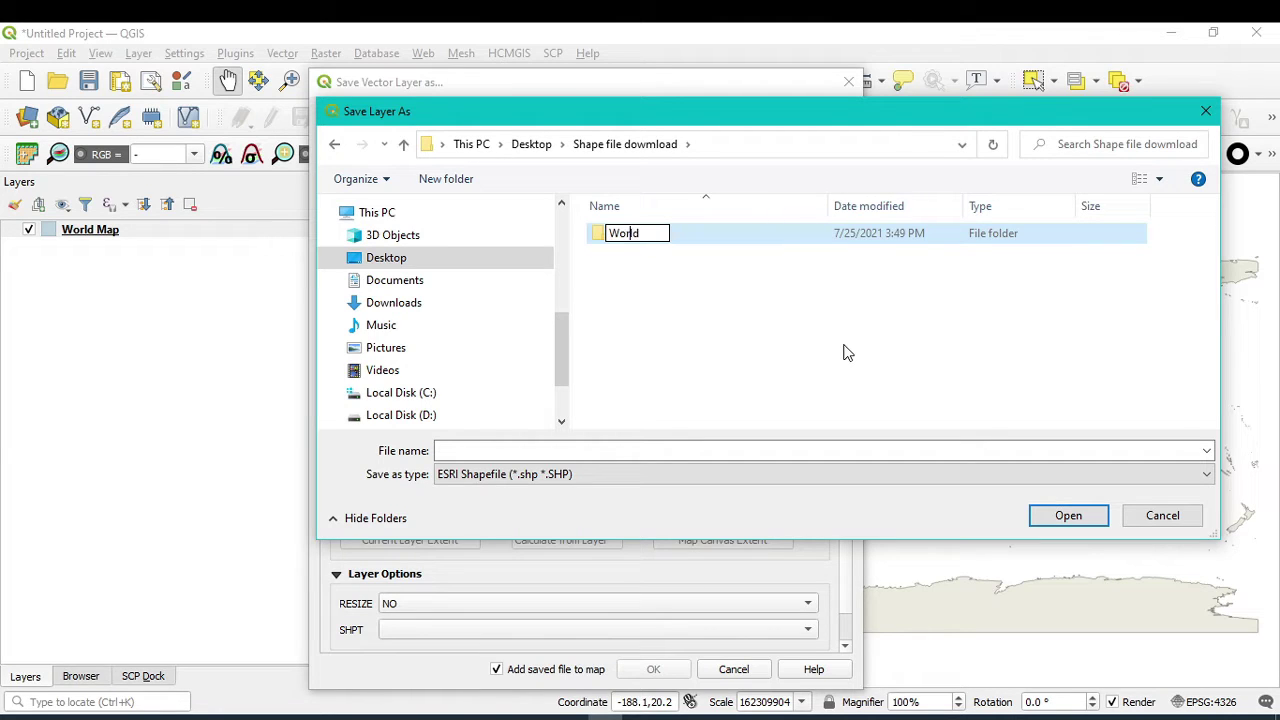
left_click(1087, 518)
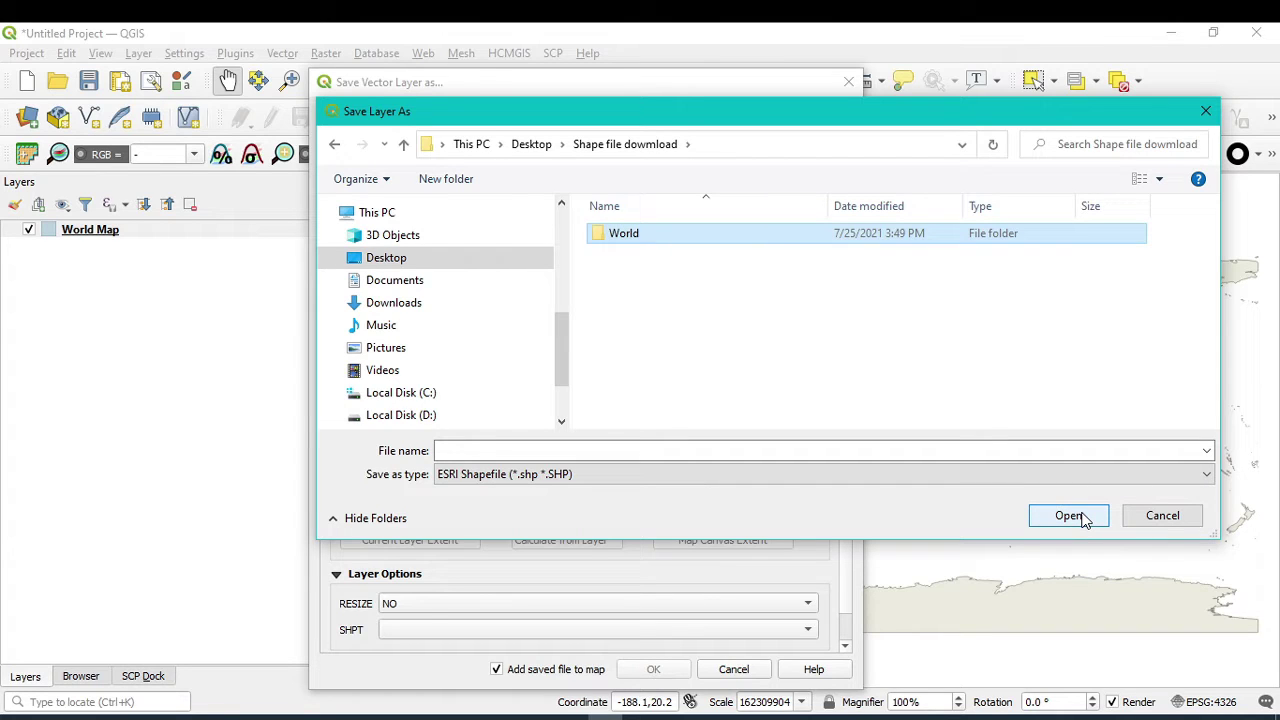
left_click(1076, 519)
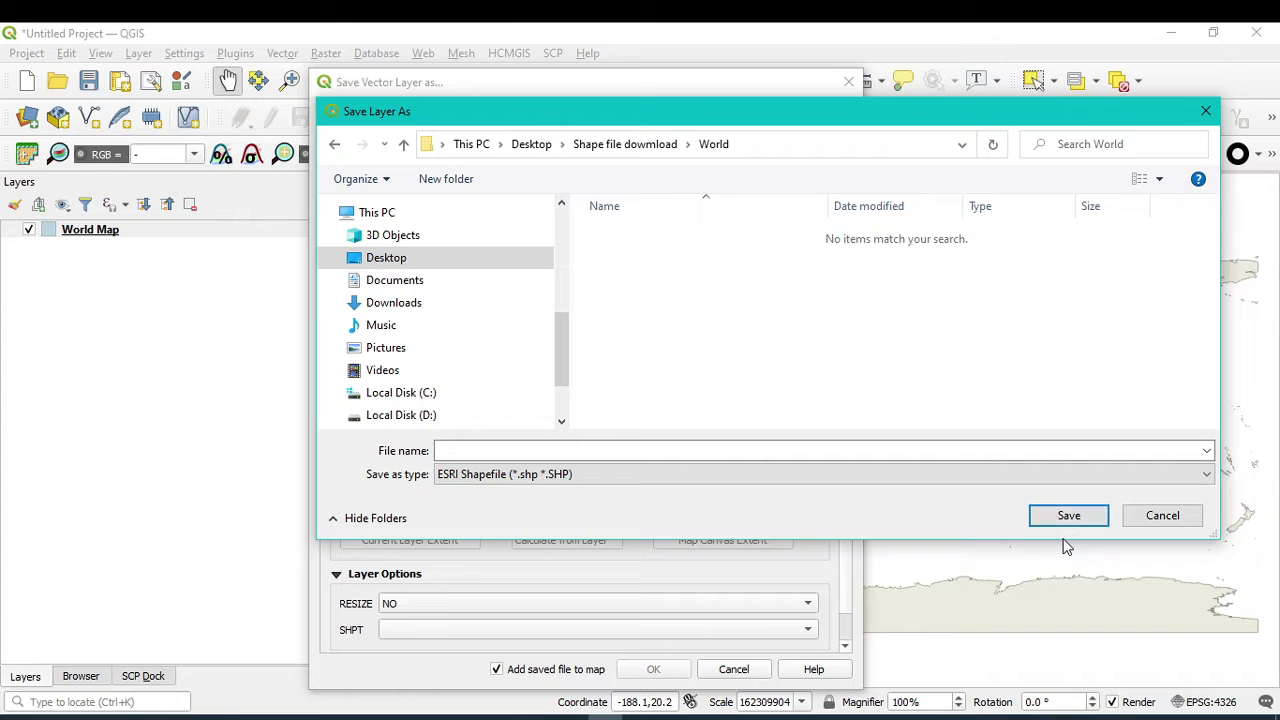
left_click(1058, 505)
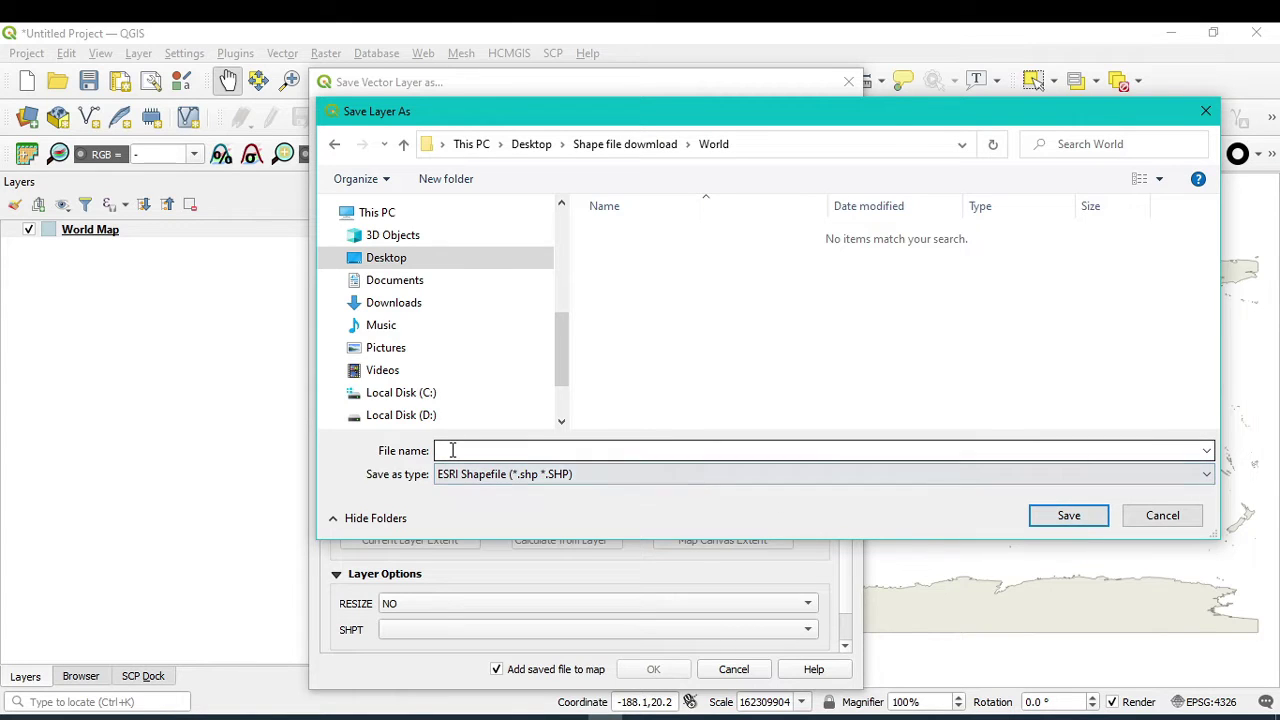
Step: Name the output file world_shape and export the layer as an ESRI Shapefile
type("world_shape")
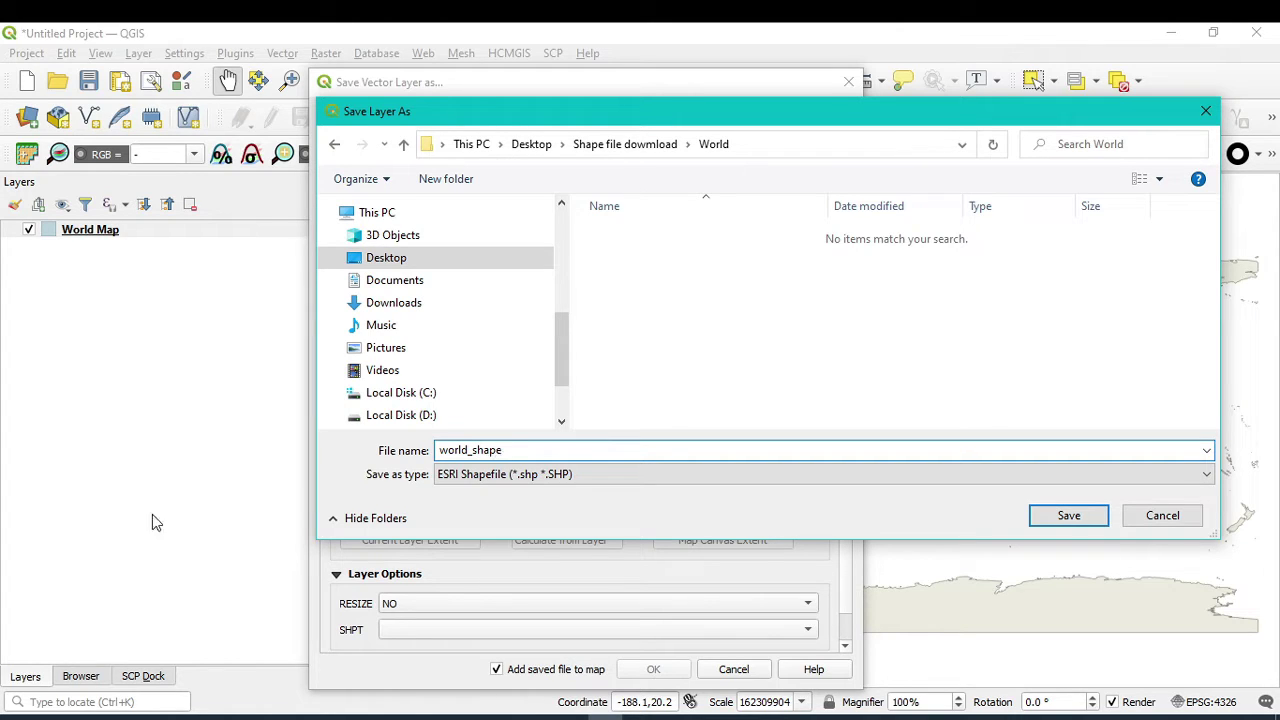
left_click(1066, 515)
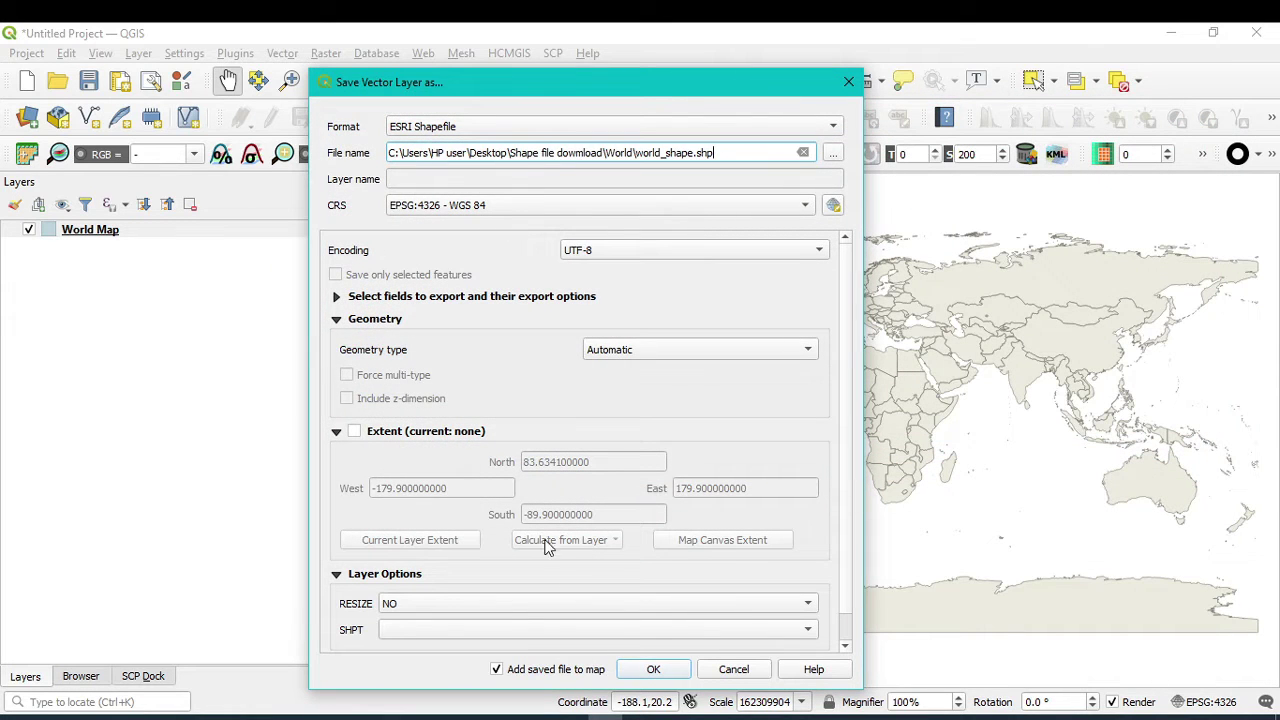
left_click(672, 670)
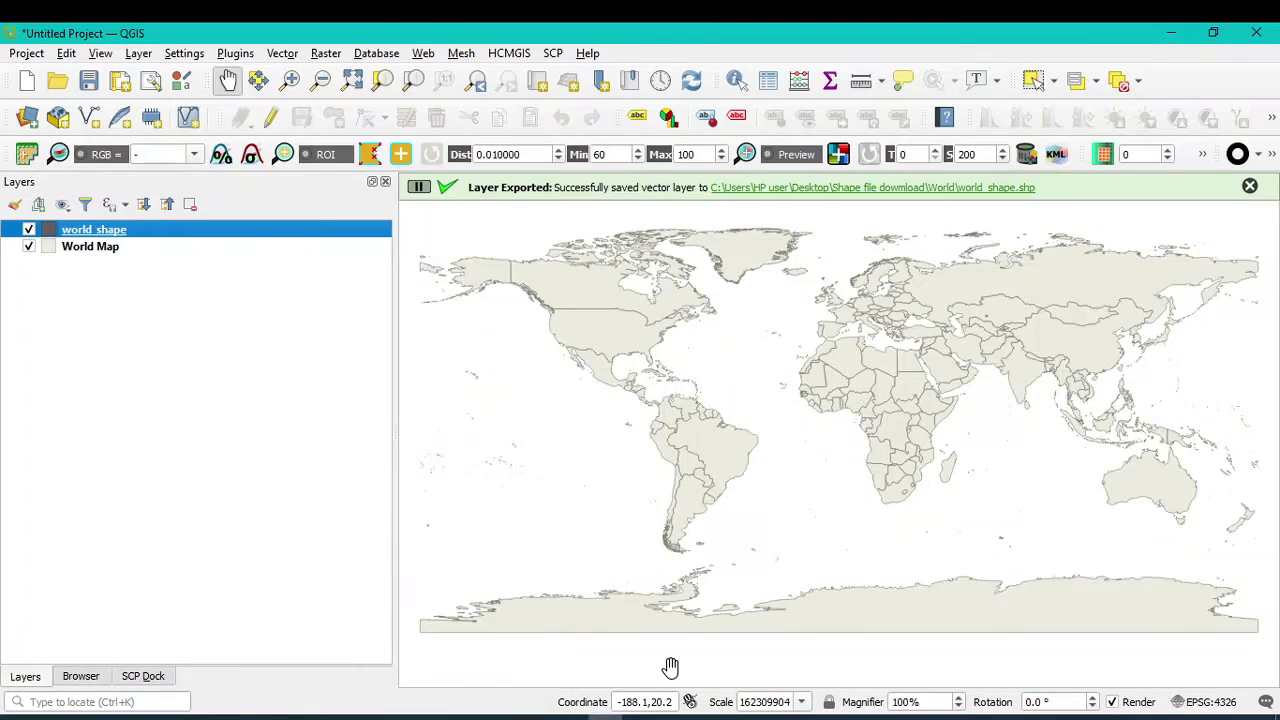
Step: Remove the original World Map layer from the project
left_click(90, 247)
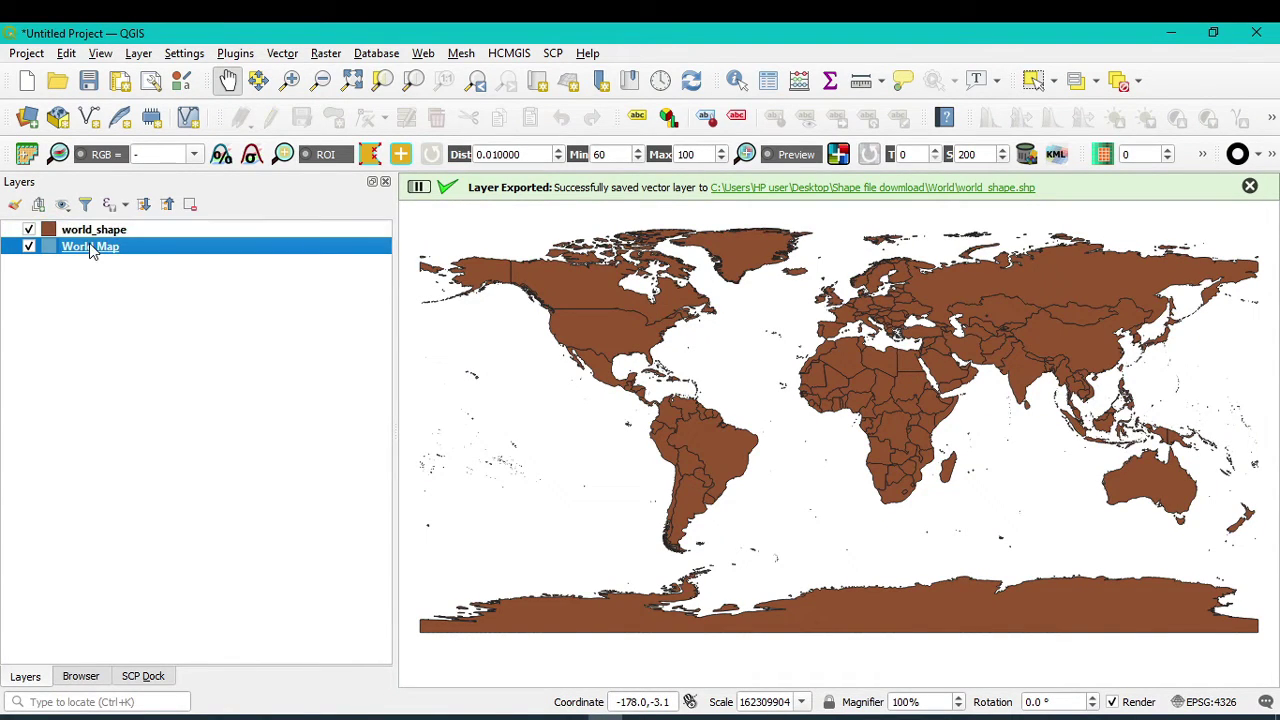
left_click(191, 205)
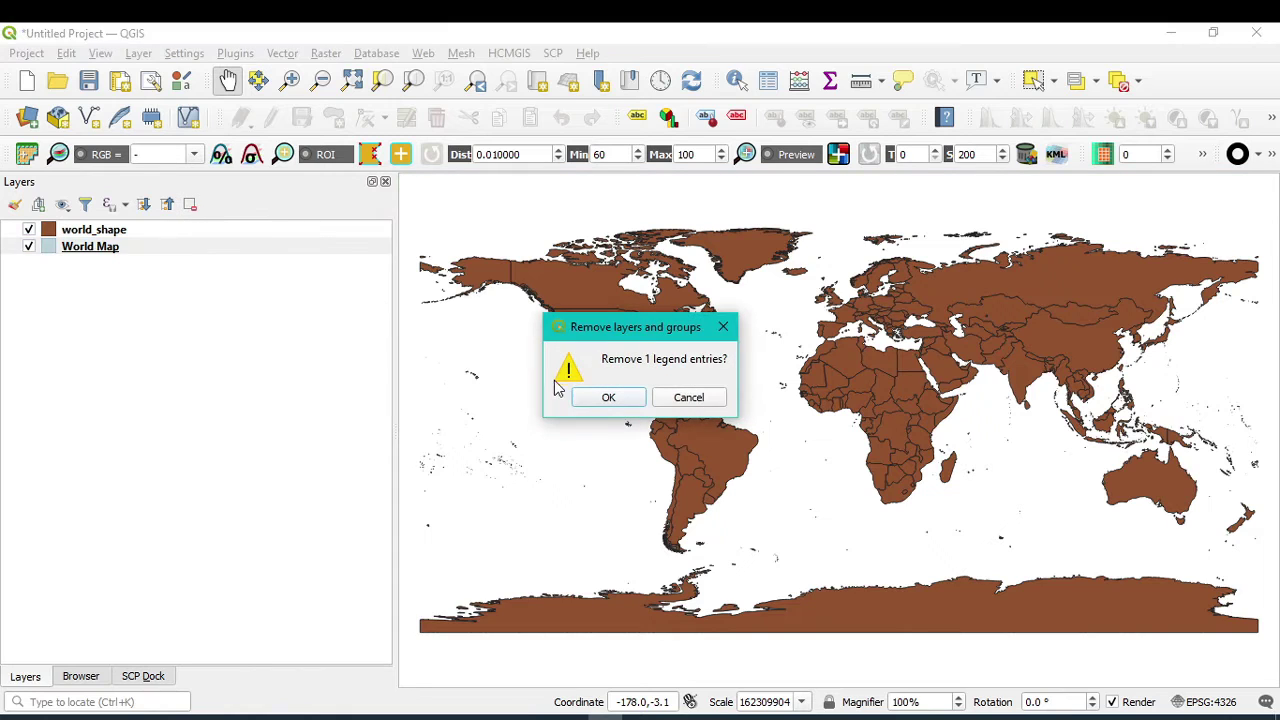
left_click(588, 397)
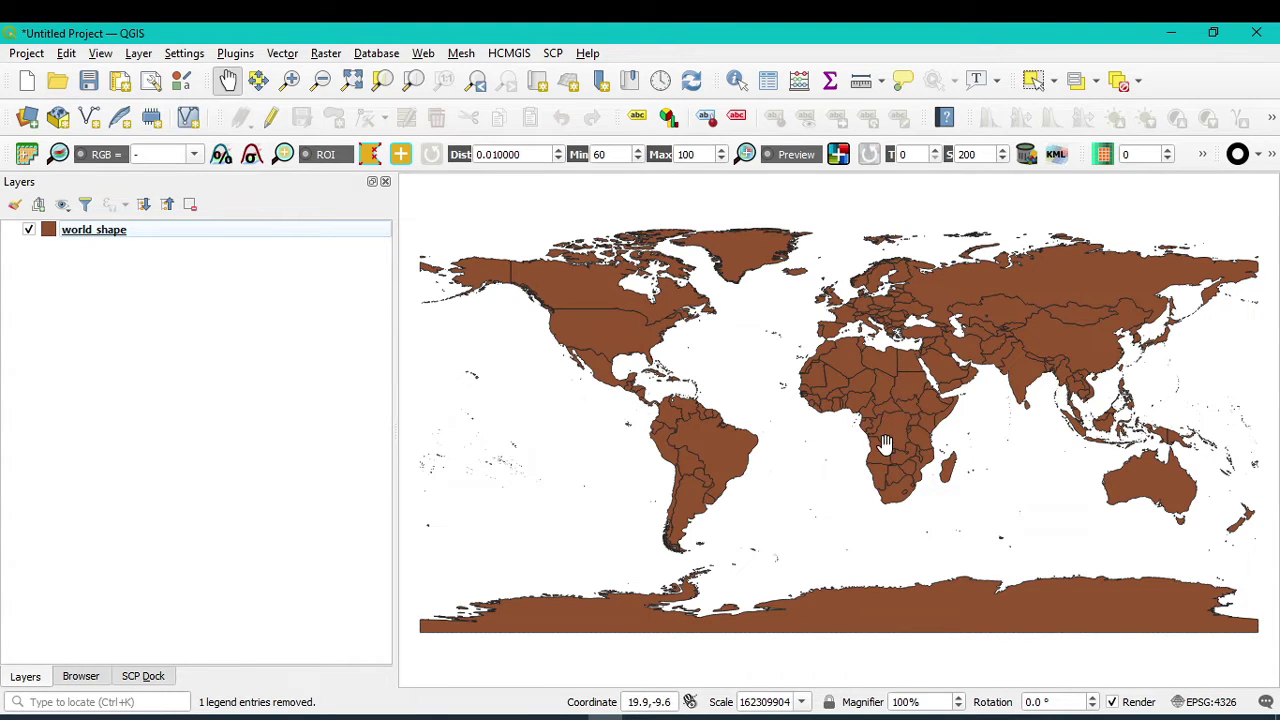
Step: Select the South Africa polygon in the world_shape layer on the map
scroll(903, 417, "up", 3)
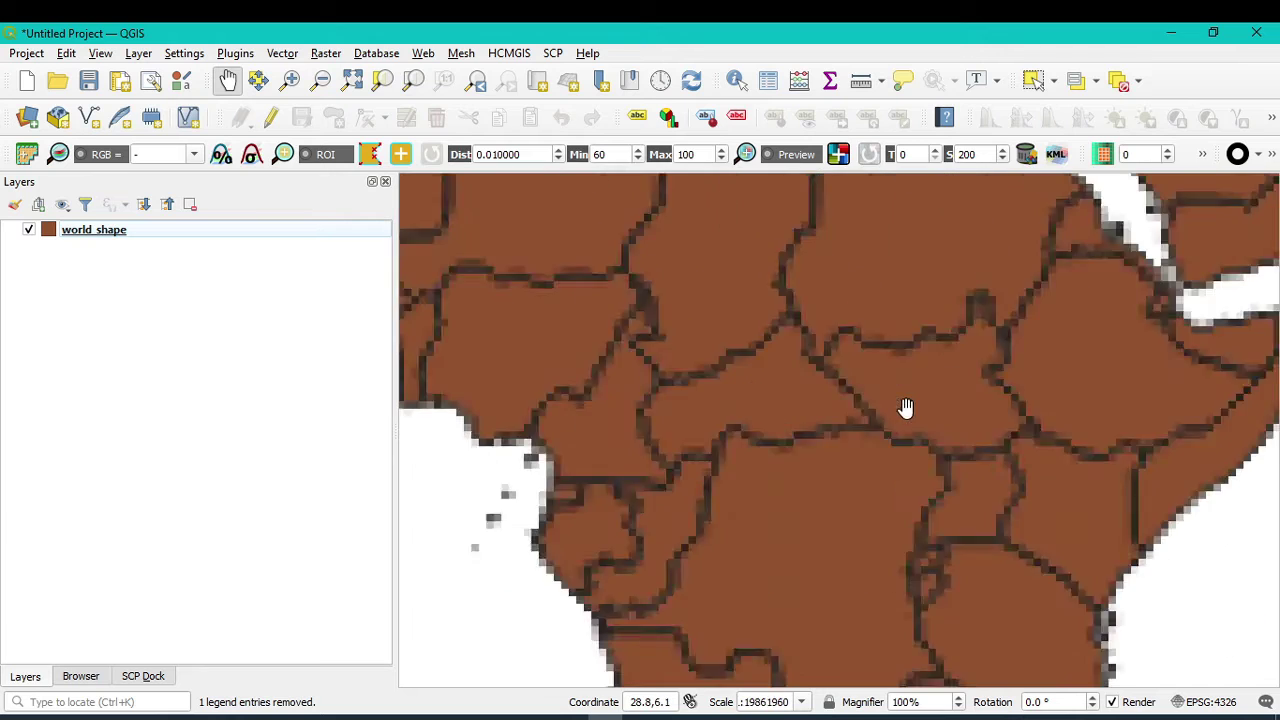
left_click_drag(946, 374, 793, 400)
scroll(800, 408, "down", 1)
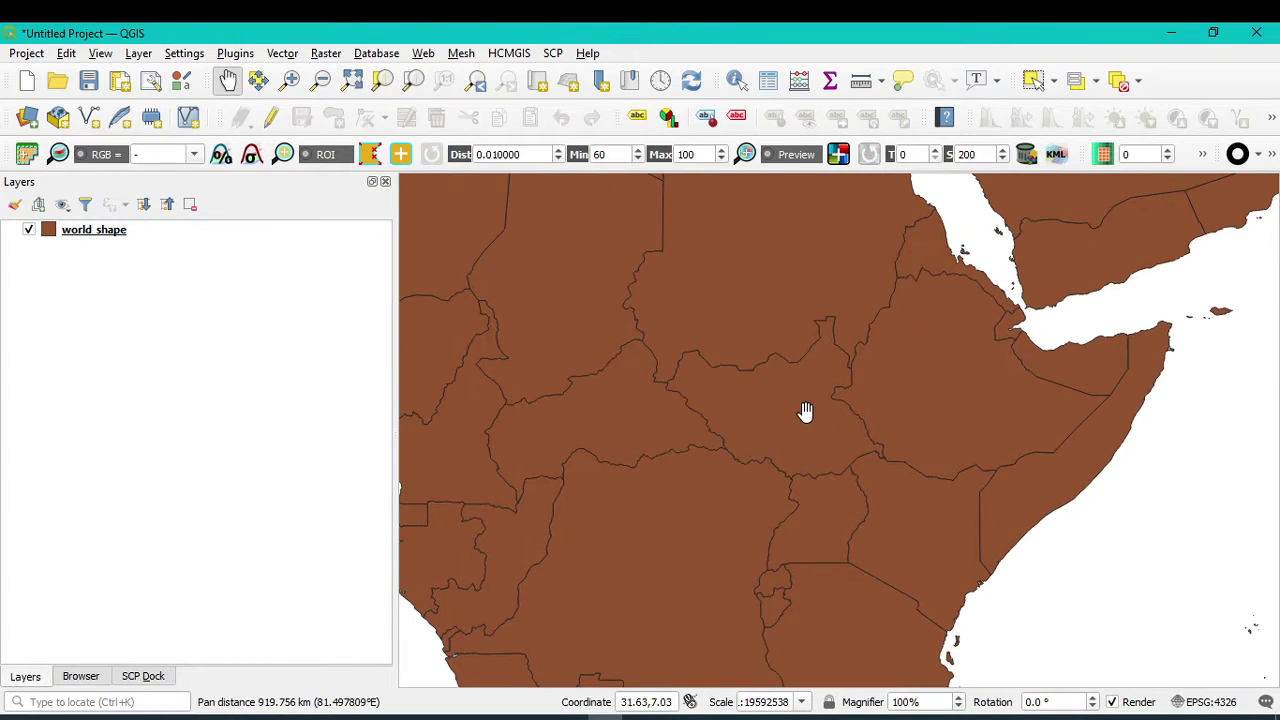
scroll(806, 414, "up", 3)
scroll(806, 414, "down", 3)
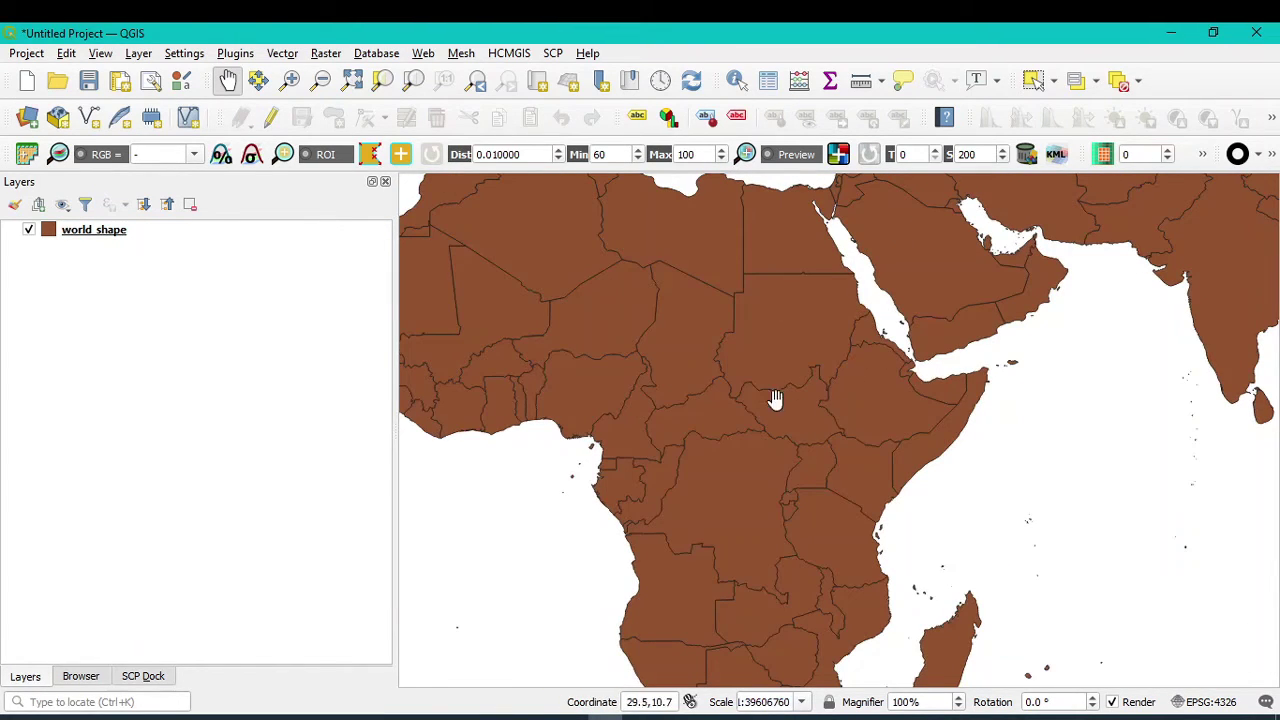
left_click_drag(774, 577, 790, 421)
scroll(790, 421, "up", 1)
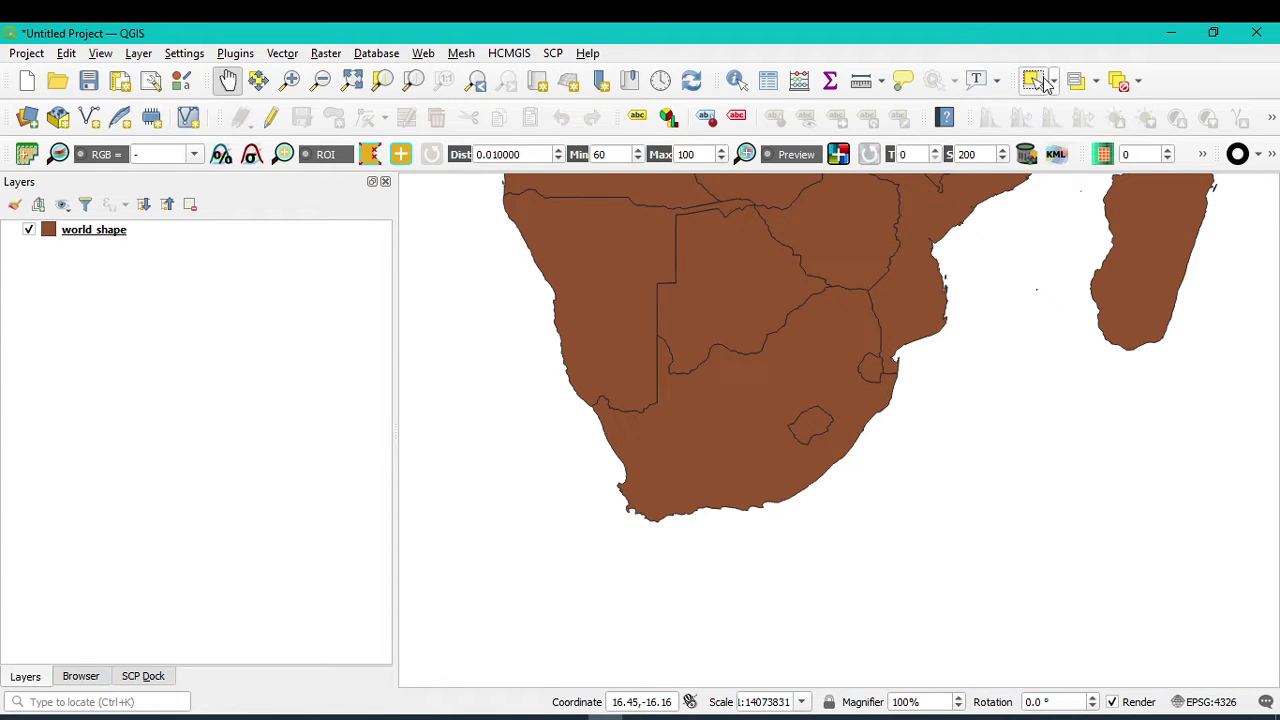
left_click(1036, 81)
left_click(715, 424)
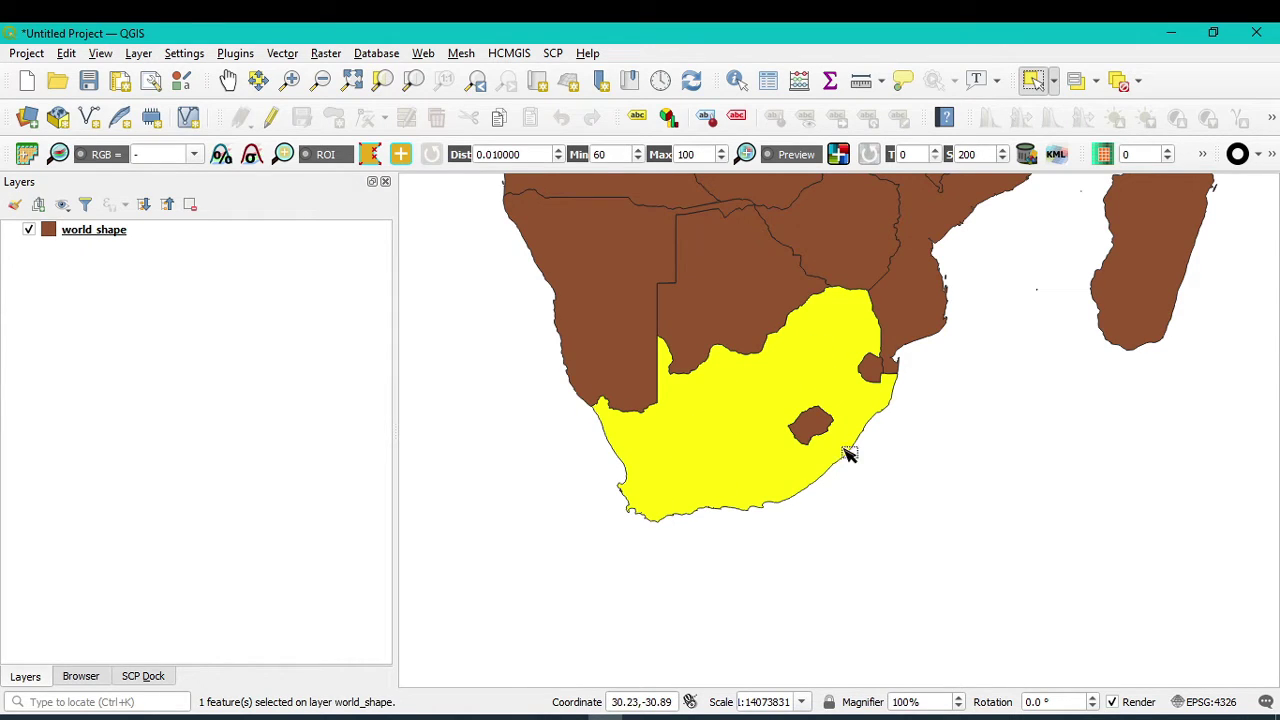
left_click(86, 232)
right_click(86, 235)
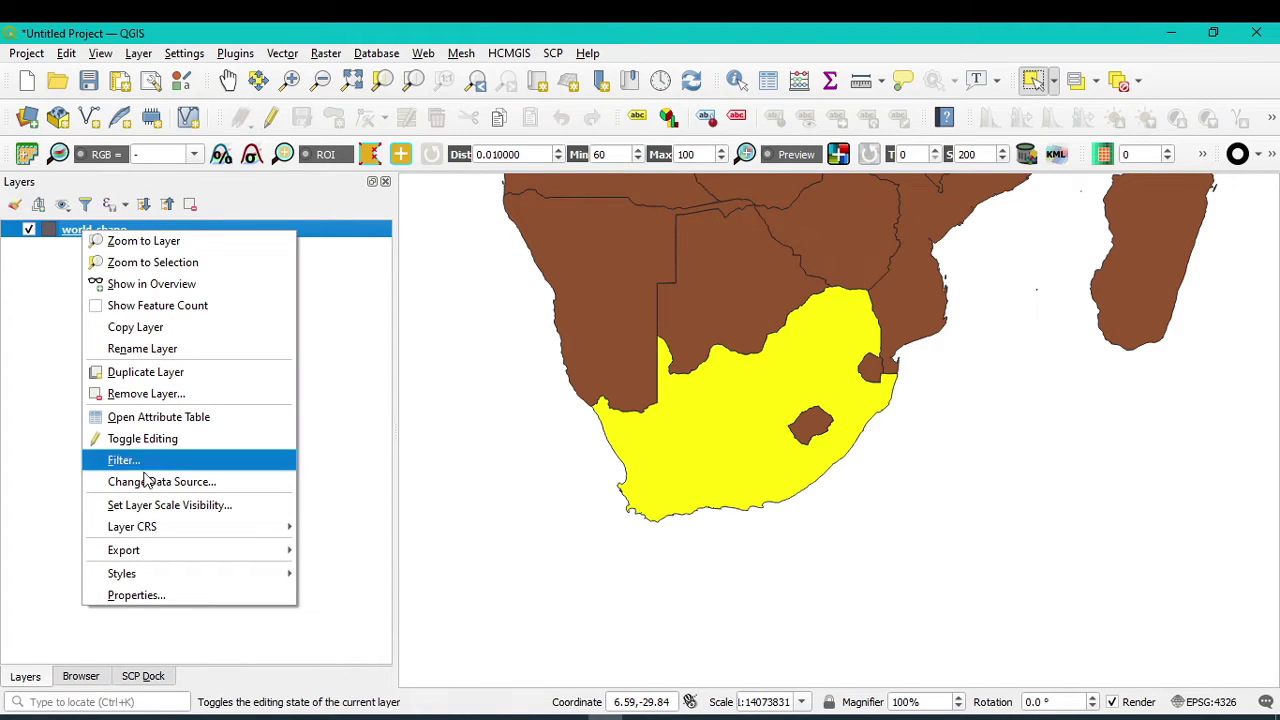
mouse_move(163, 558)
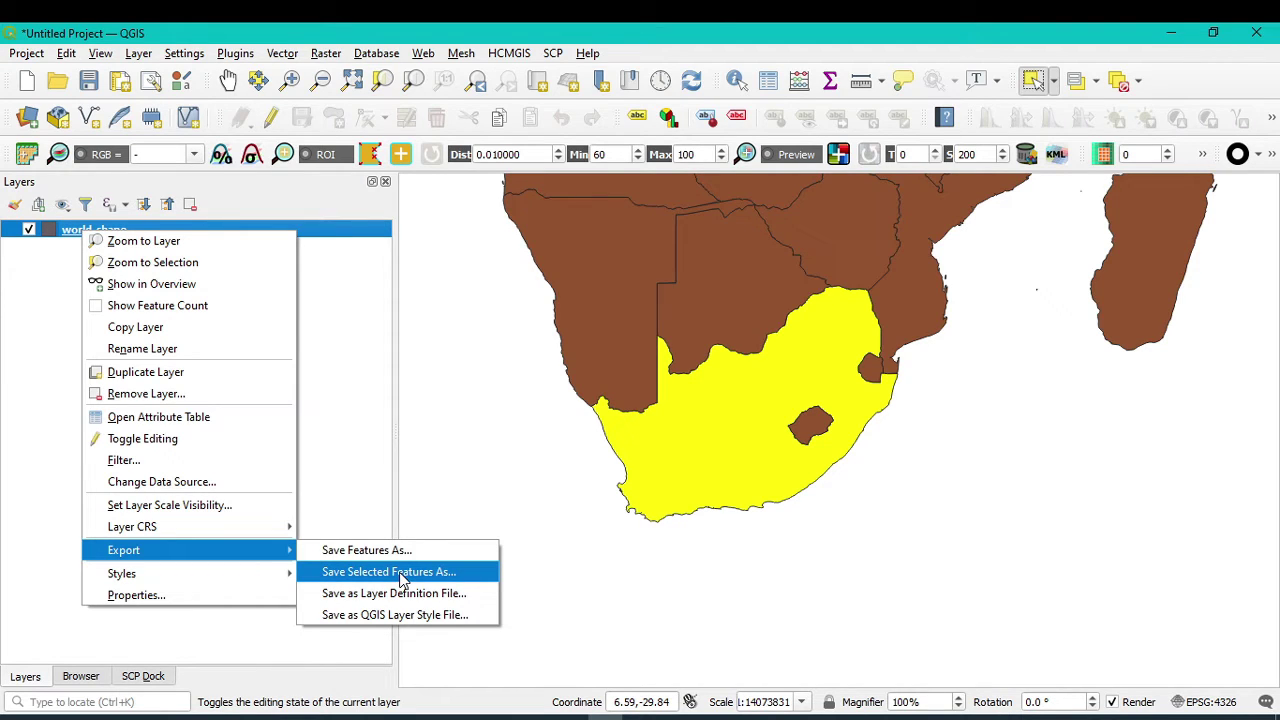
left_click(362, 396)
Step: Select the Australia polygon in the world_shape layer on the map
scroll(967, 345, "down", 3)
scroll(800, 375, "up", 2)
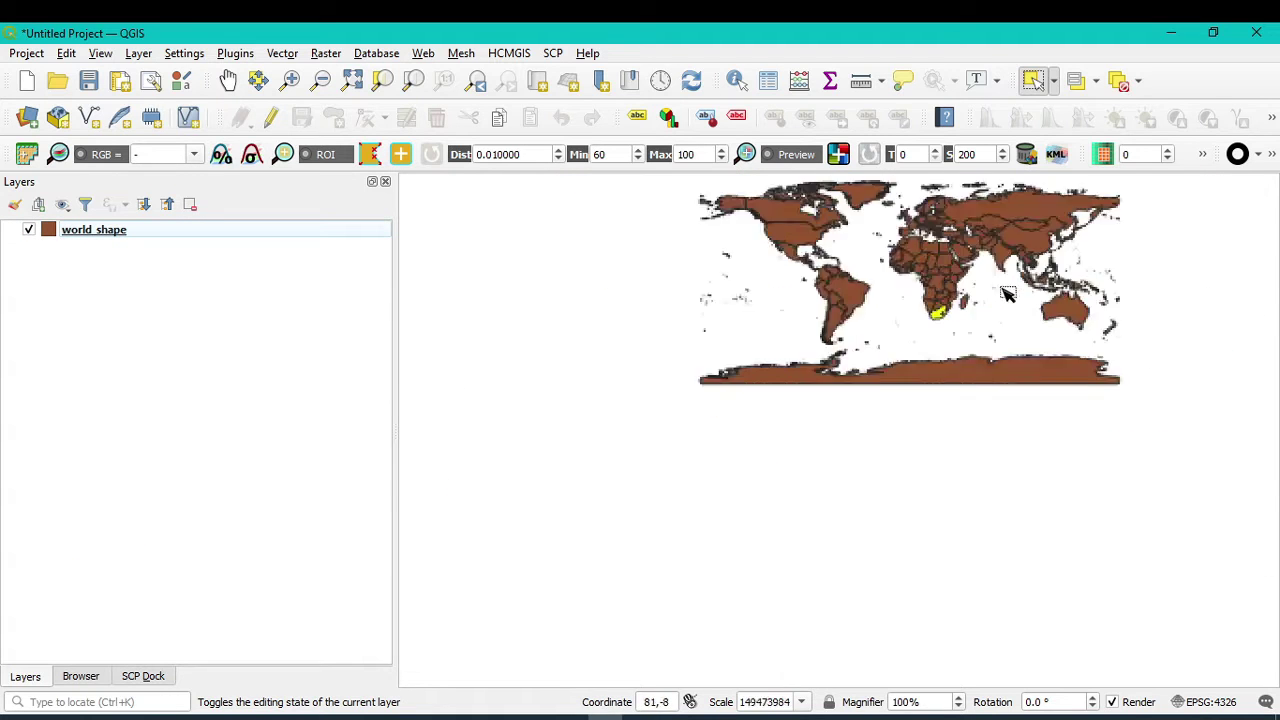
scroll(745, 397, "down", 1)
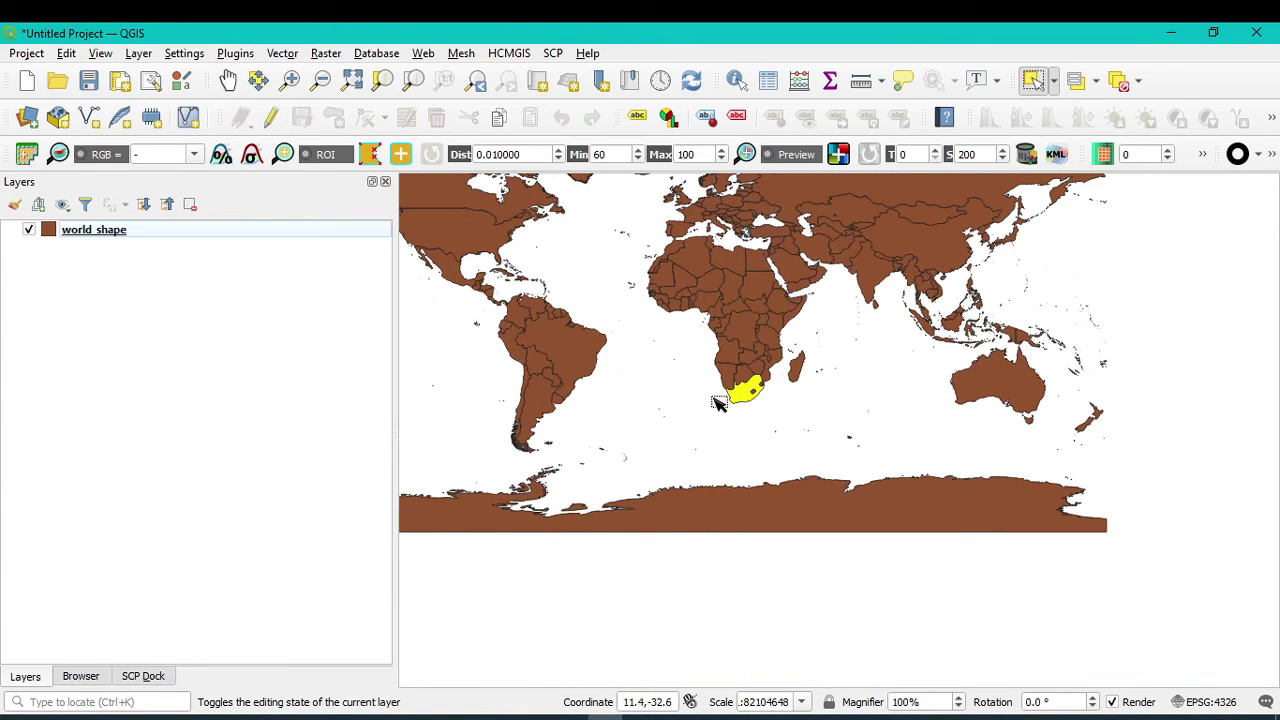
left_click(1007, 376)
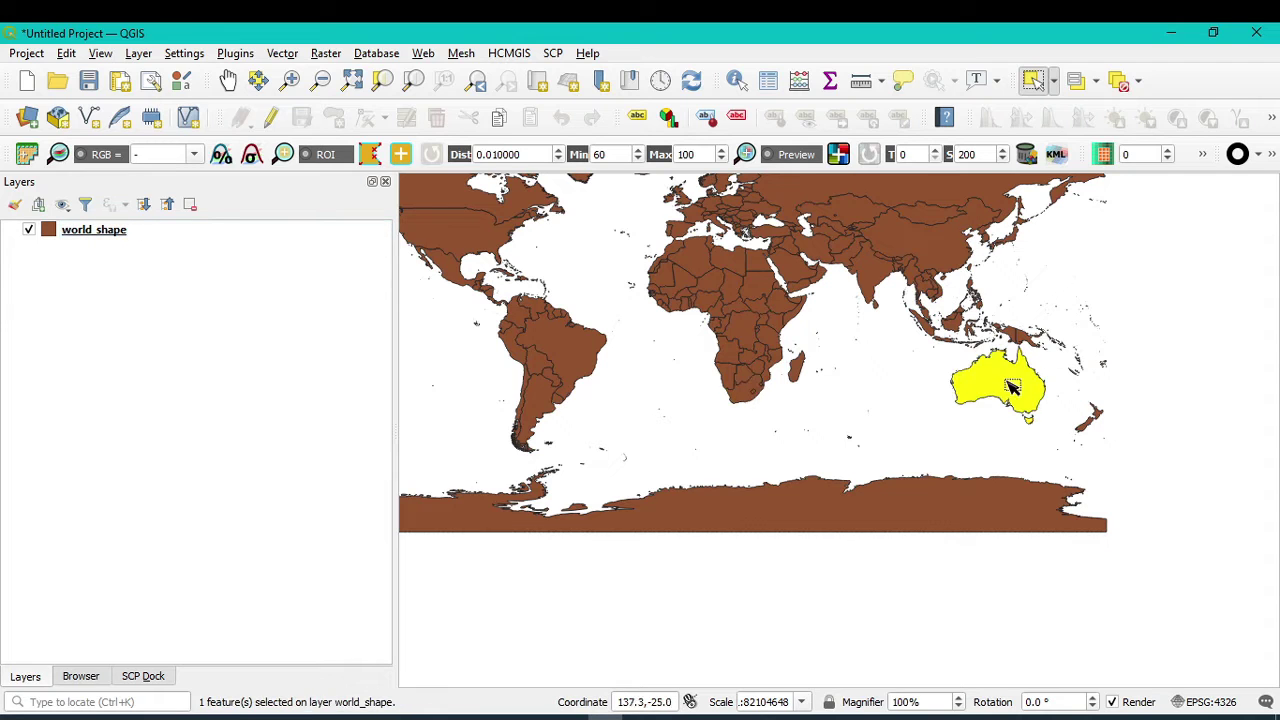
scroll(1015, 380, "up", 1)
scroll(1049, 380, "up", 1)
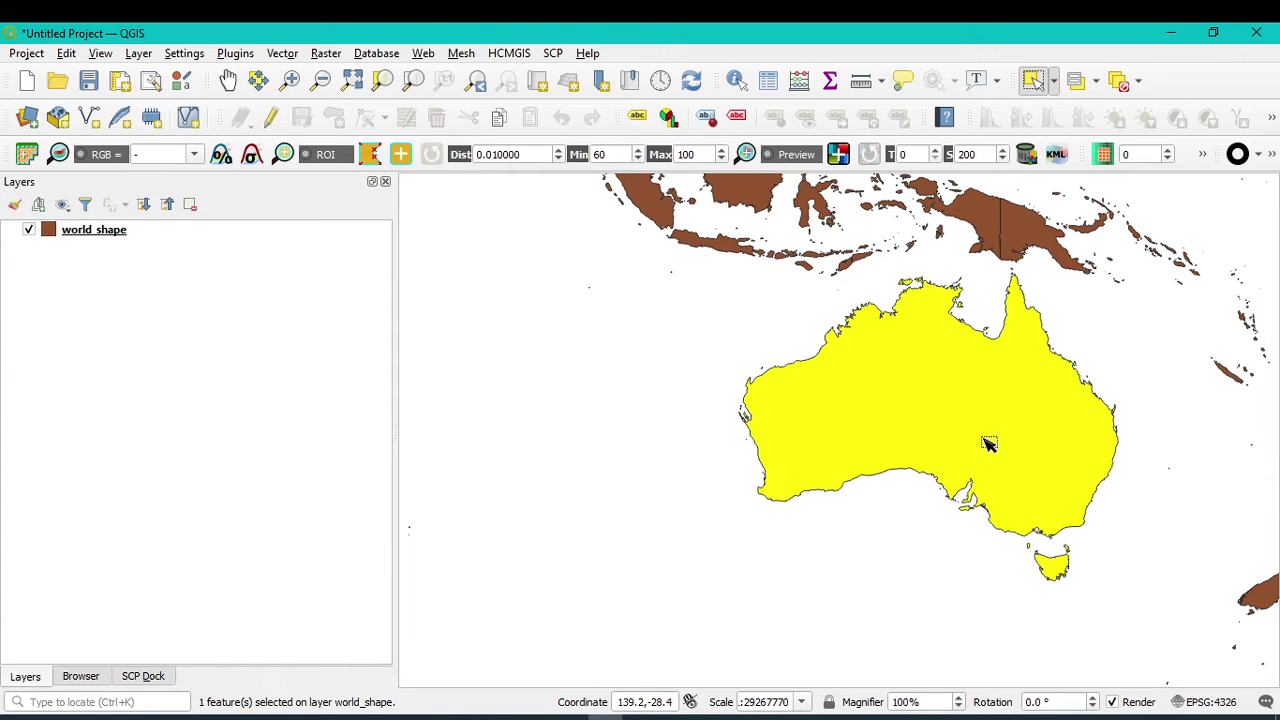
Step: Export the selected Australia feature from world_shape as an ESRI Shapefile named austrolia in the Shape file dowmload folder
left_click(86, 234)
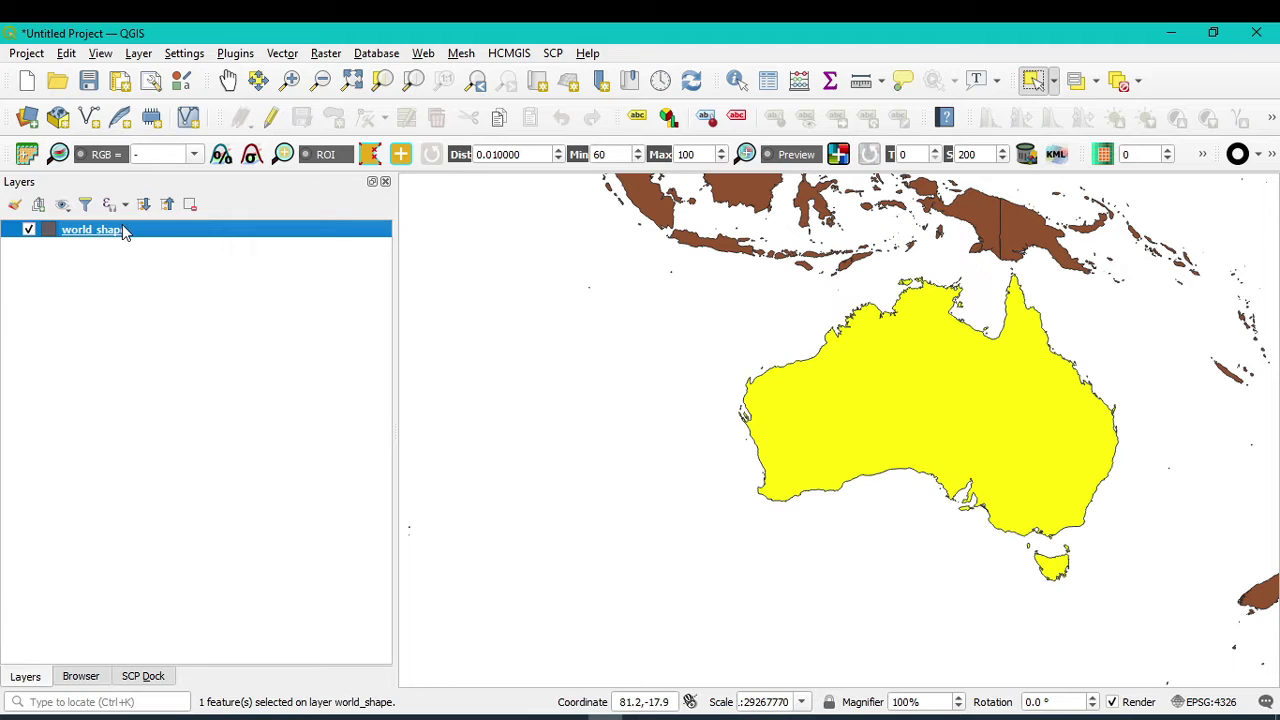
right_click(122, 228)
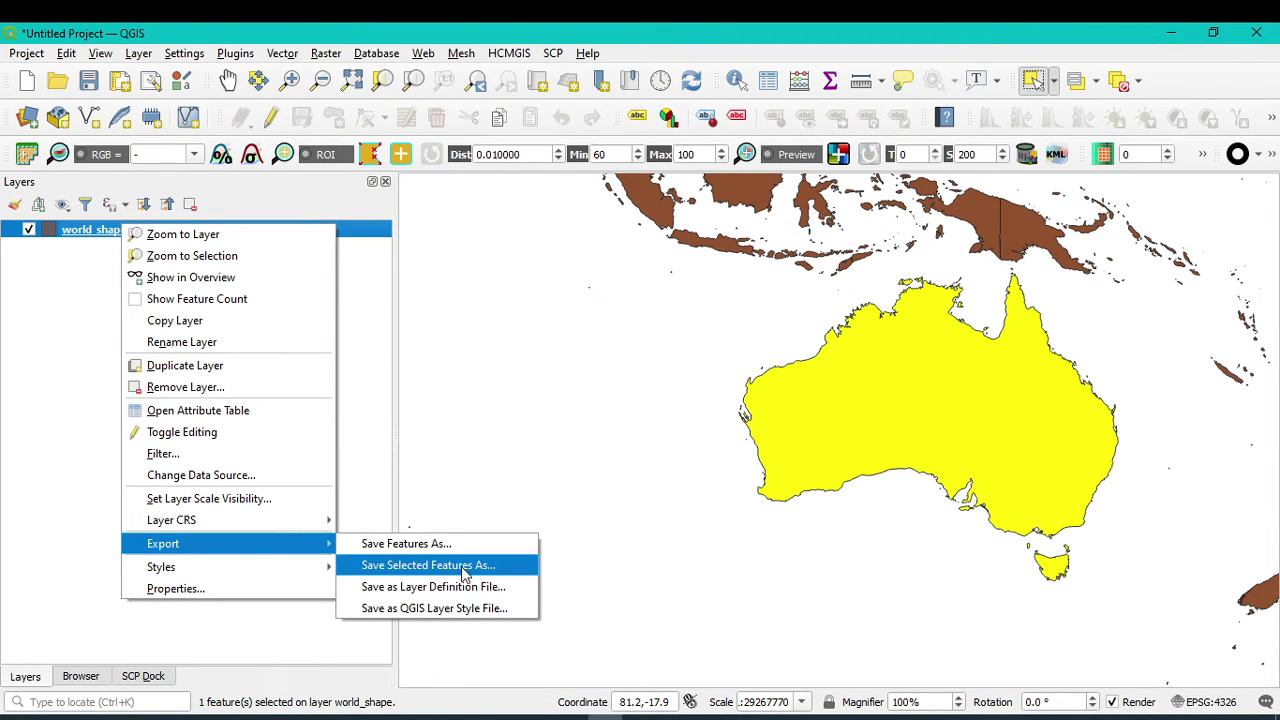
left_click(467, 570)
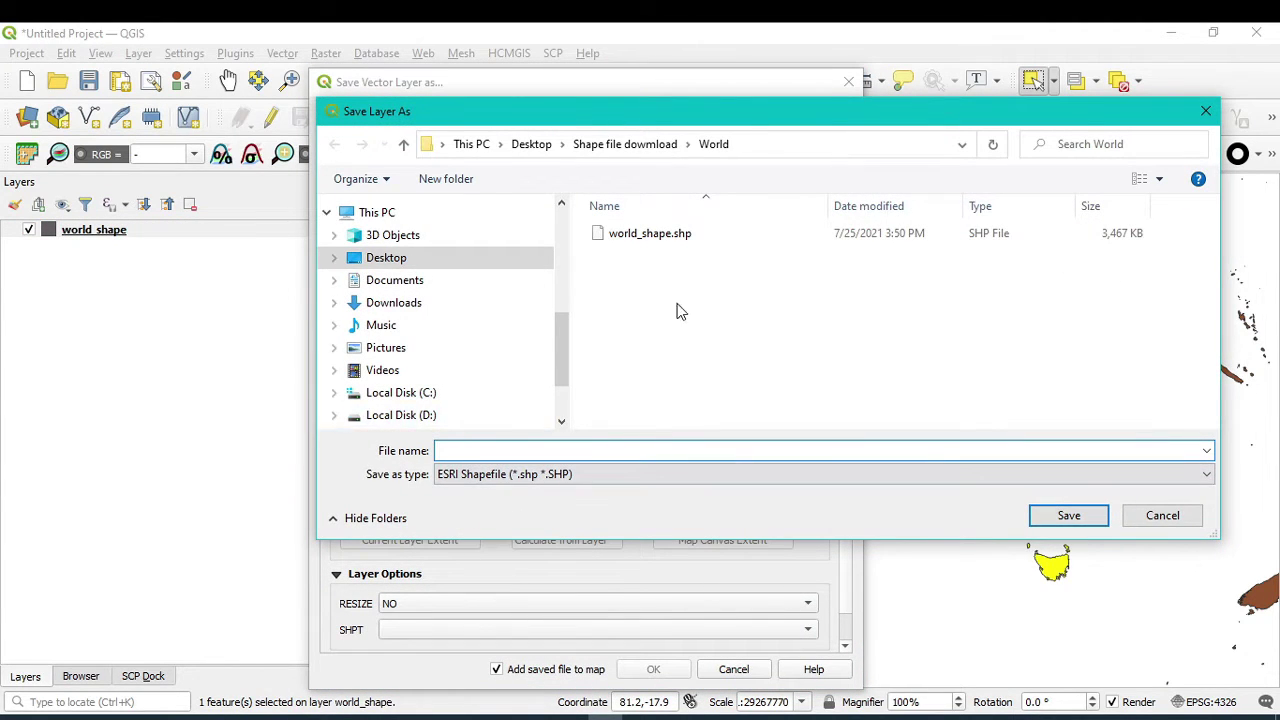
left_click(605, 145)
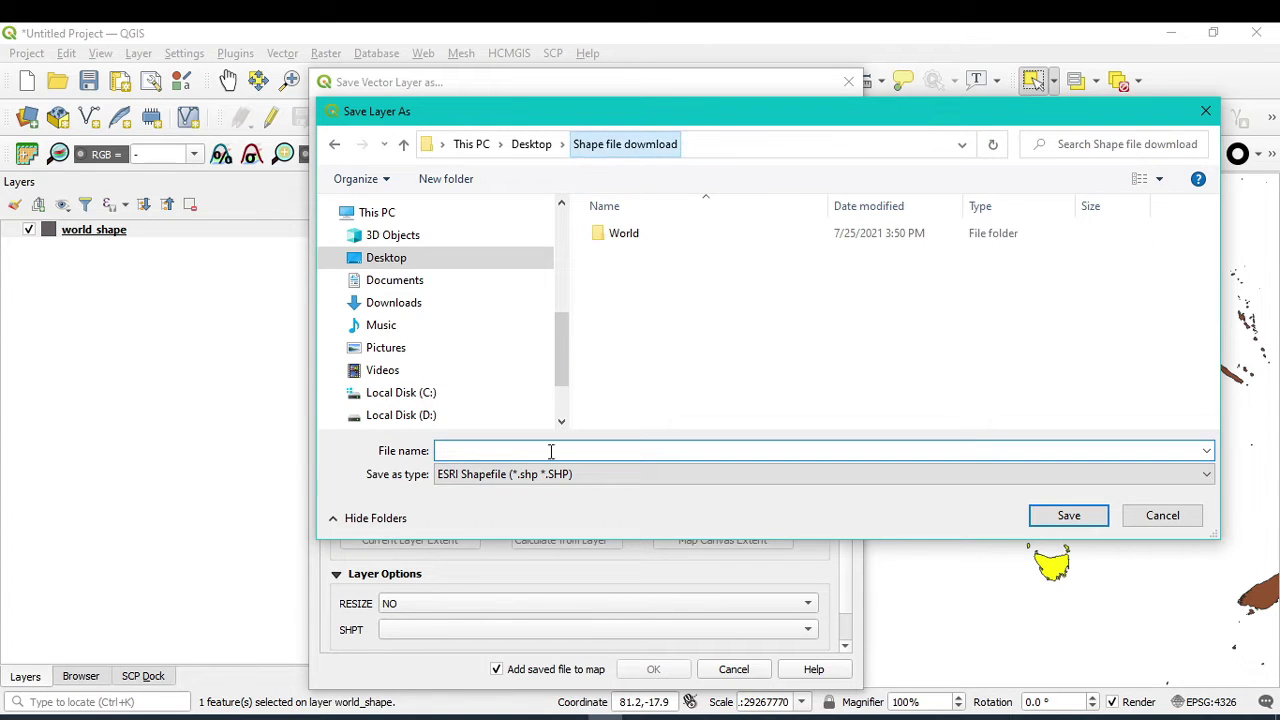
left_click(467, 451)
type("a")
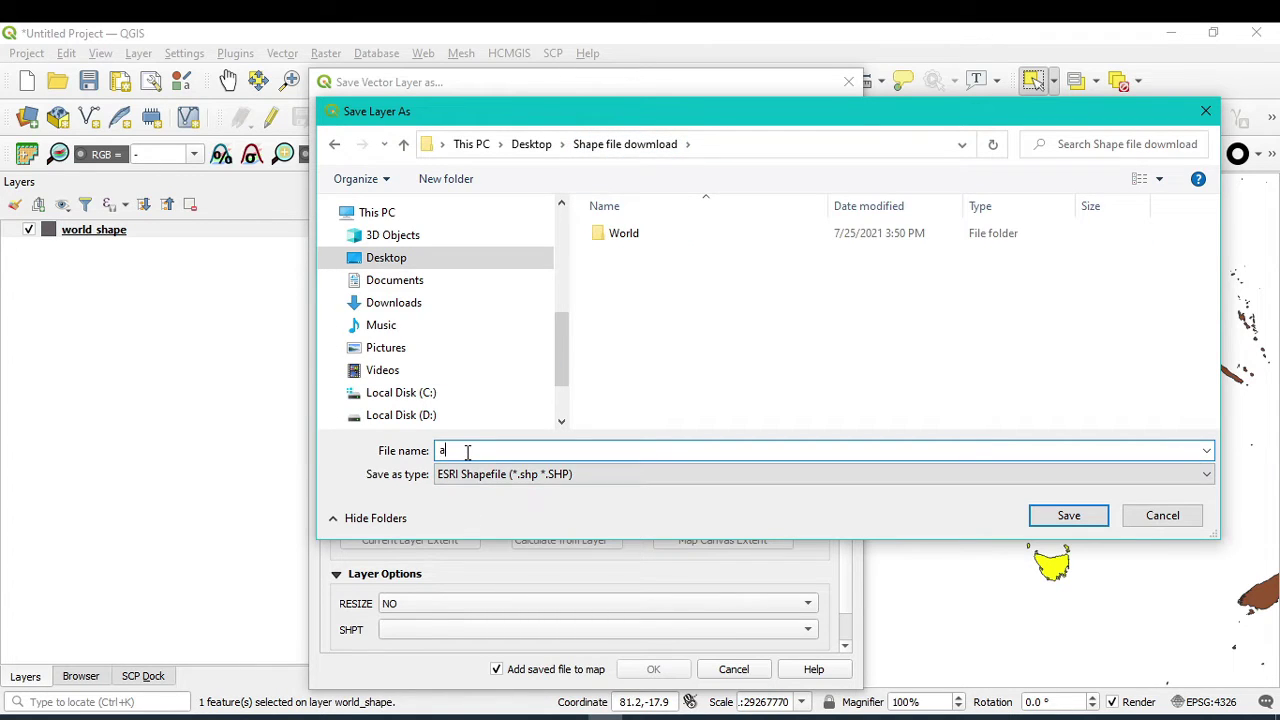
type("ustrolia")
left_click(1068, 515)
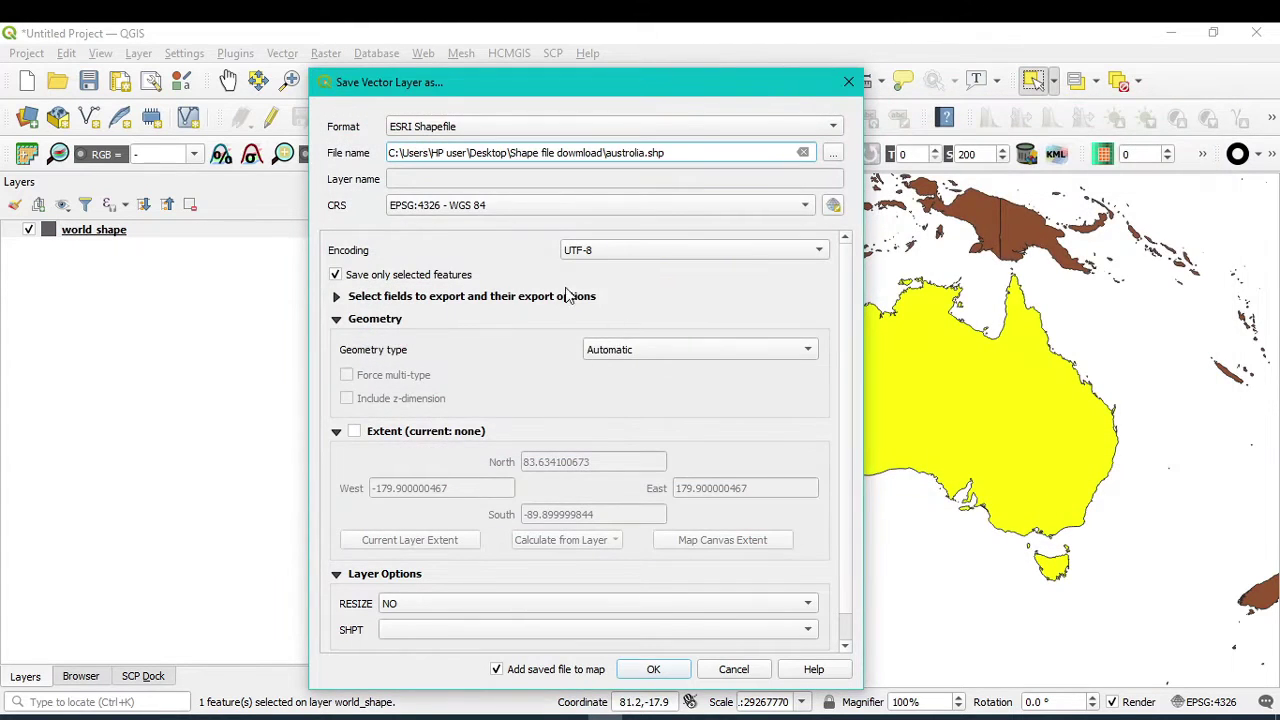
left_click(655, 670)
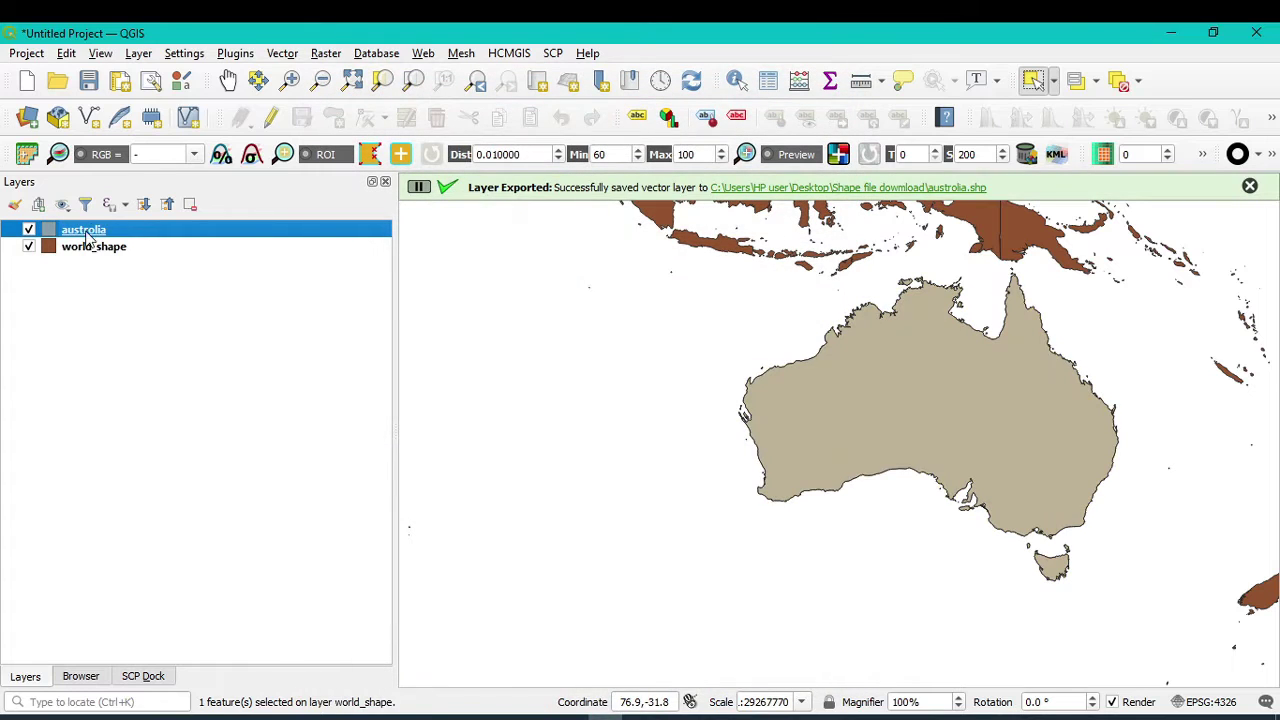
Step: Hide the world_shape layer and zoom to the austrolia layer to inspect the extracted country alone
left_click(29, 247)
right_click(64, 229)
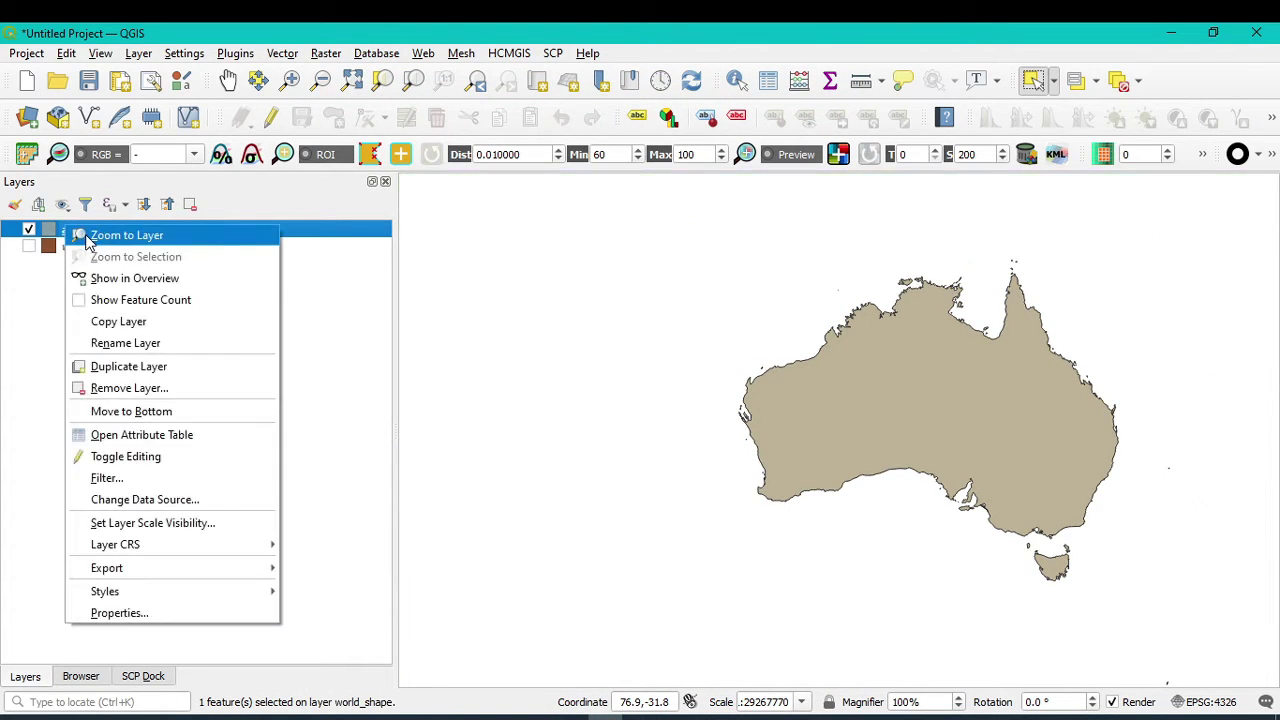
left_click(100, 235)
scroll(791, 374, "down", 2)
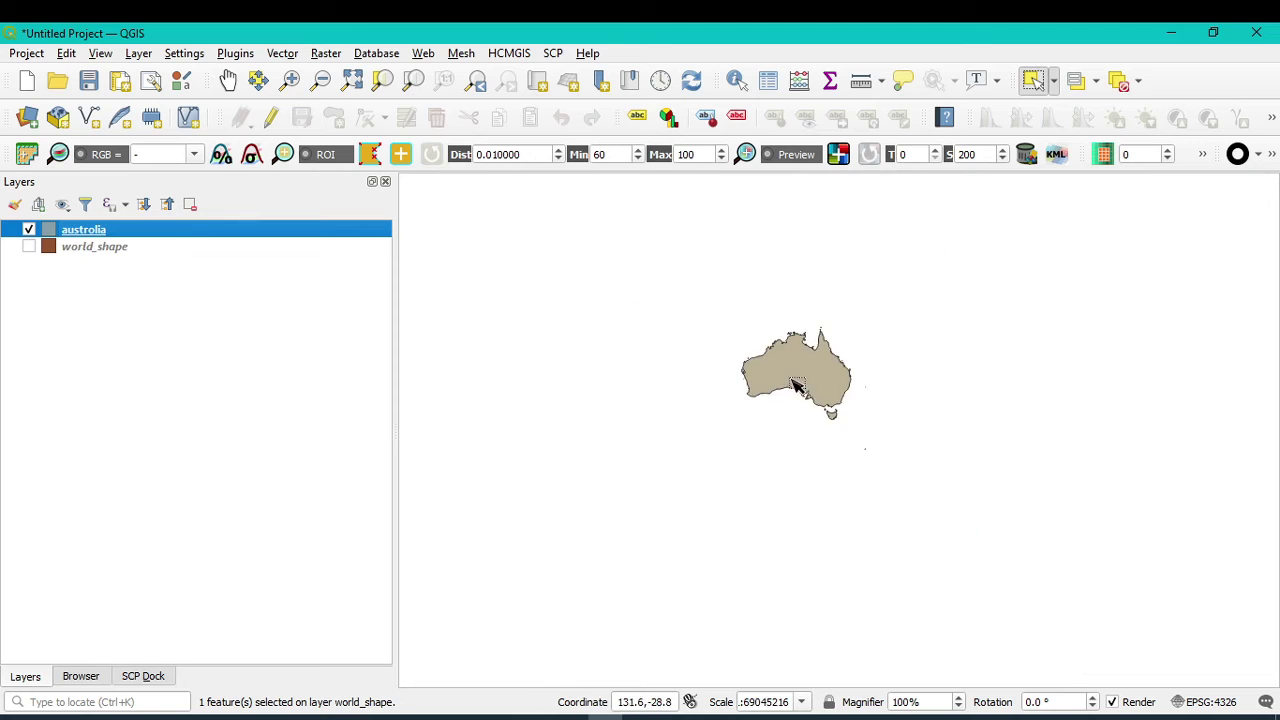
Step: Show the world_shape layer again and zoom to its full extent
left_click(29, 247)
right_click(78, 248)
left_click(110, 254)
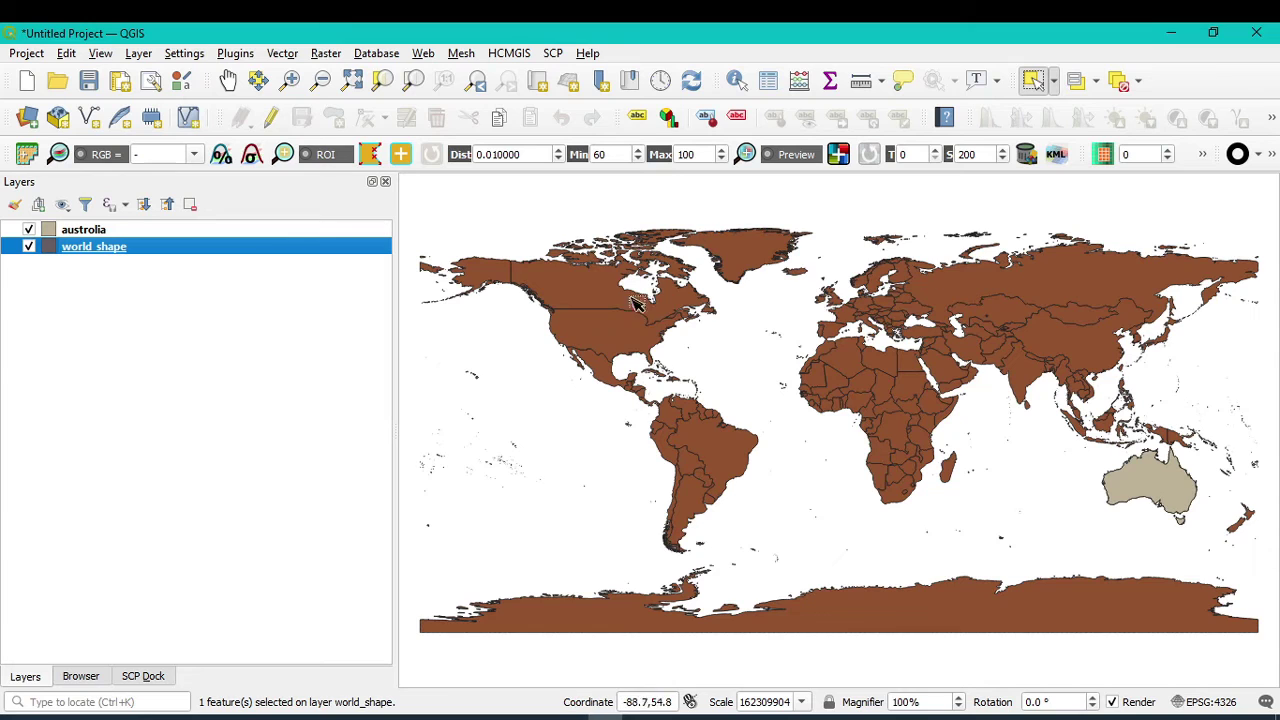
scroll(1143, 480, "up", 1)
scroll(1166, 486, "down", 2)
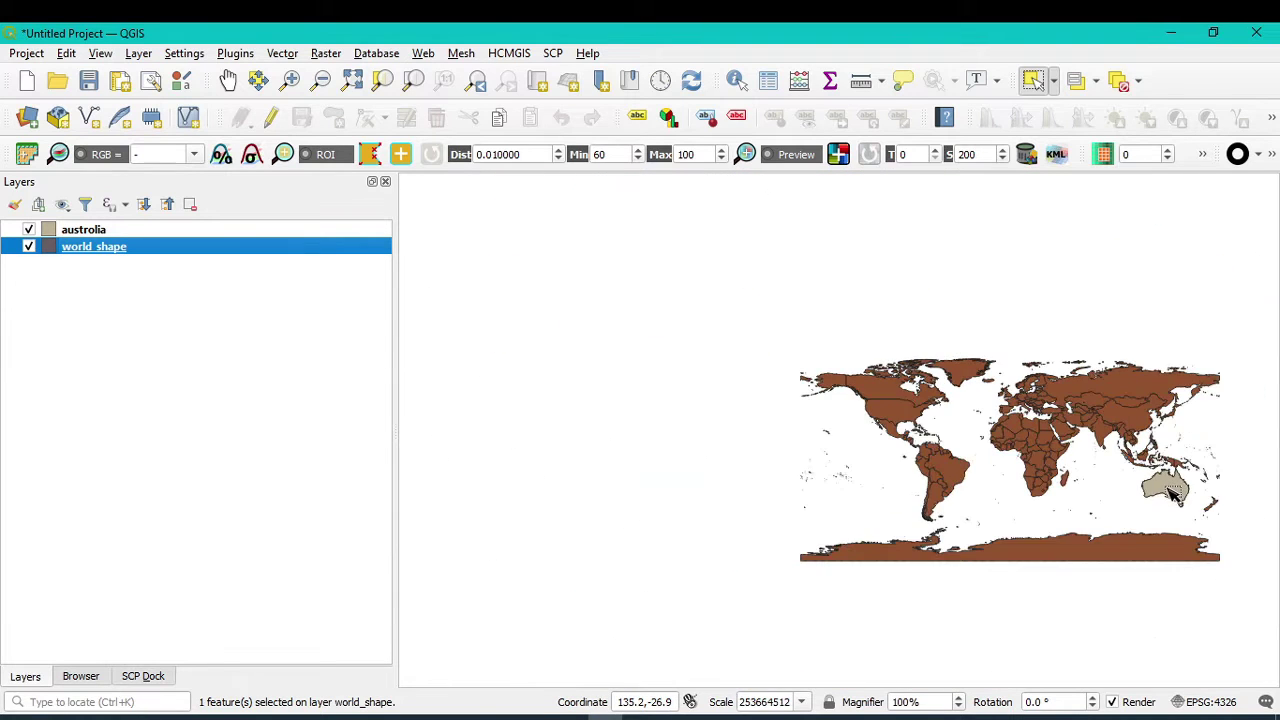
scroll(1154, 491, "up", 1)
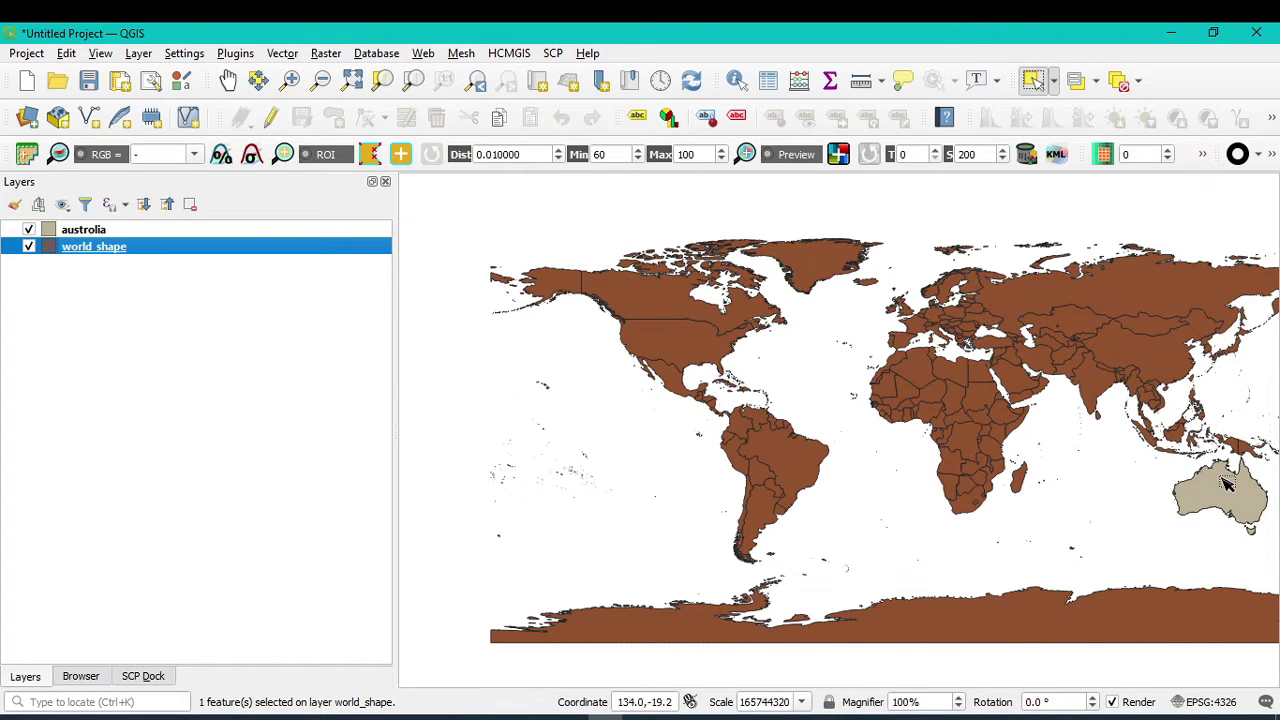
scroll(1226, 488, "up", 1)
scroll(1250, 515, "down", 1)
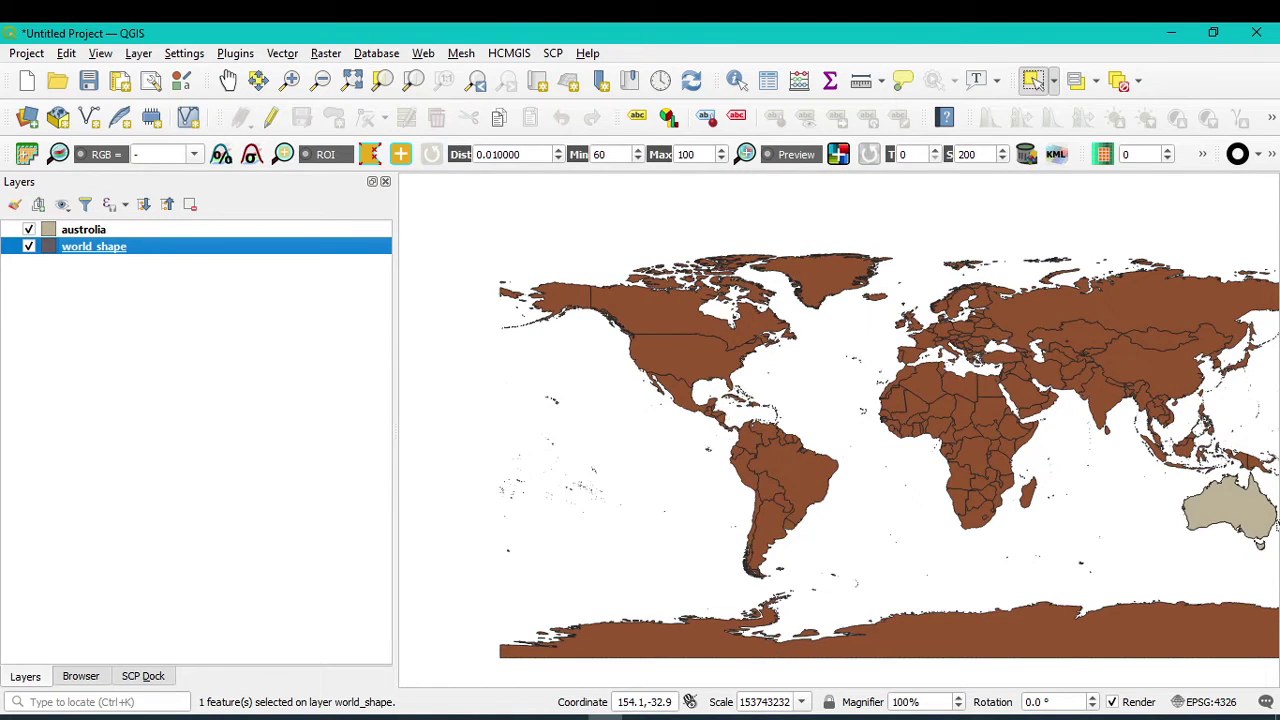
scroll(1229, 520, "up", 1)
scroll(1180, 466, "down", 1)
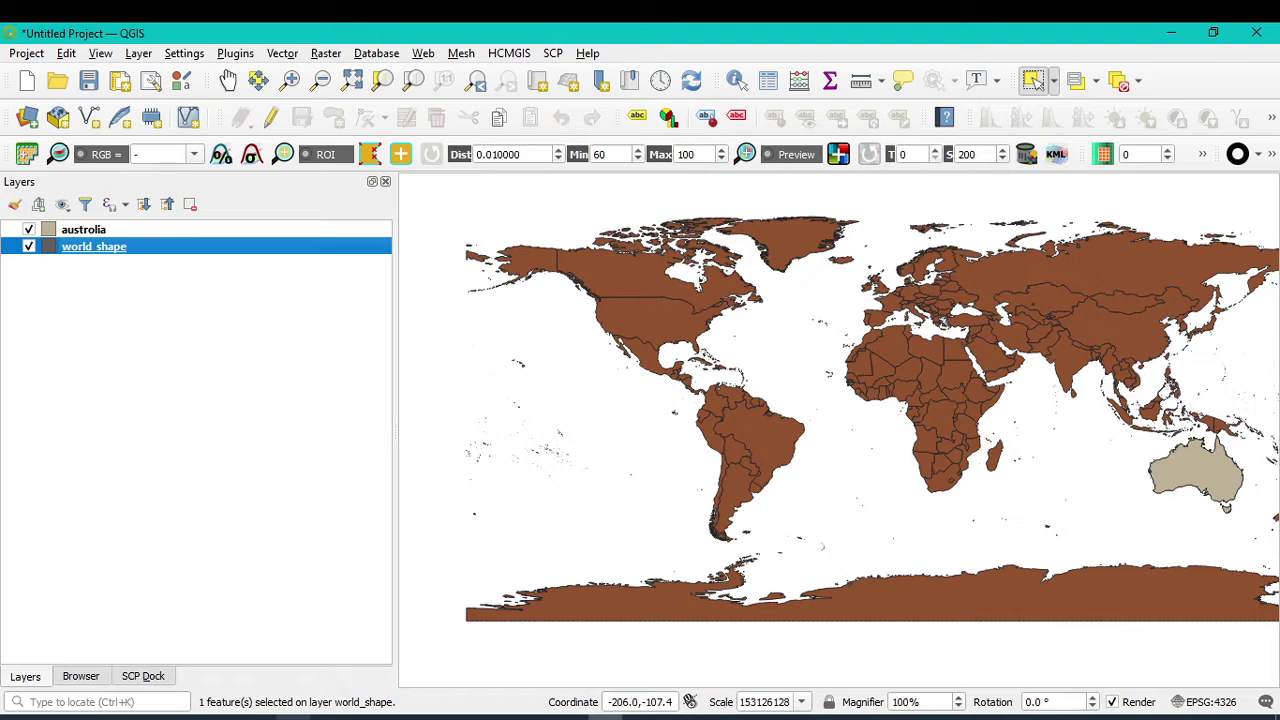
Step: Switch to the web browser, search for diva gis in a new tab and open the DIVA-GIS website
left_click(290, 712)
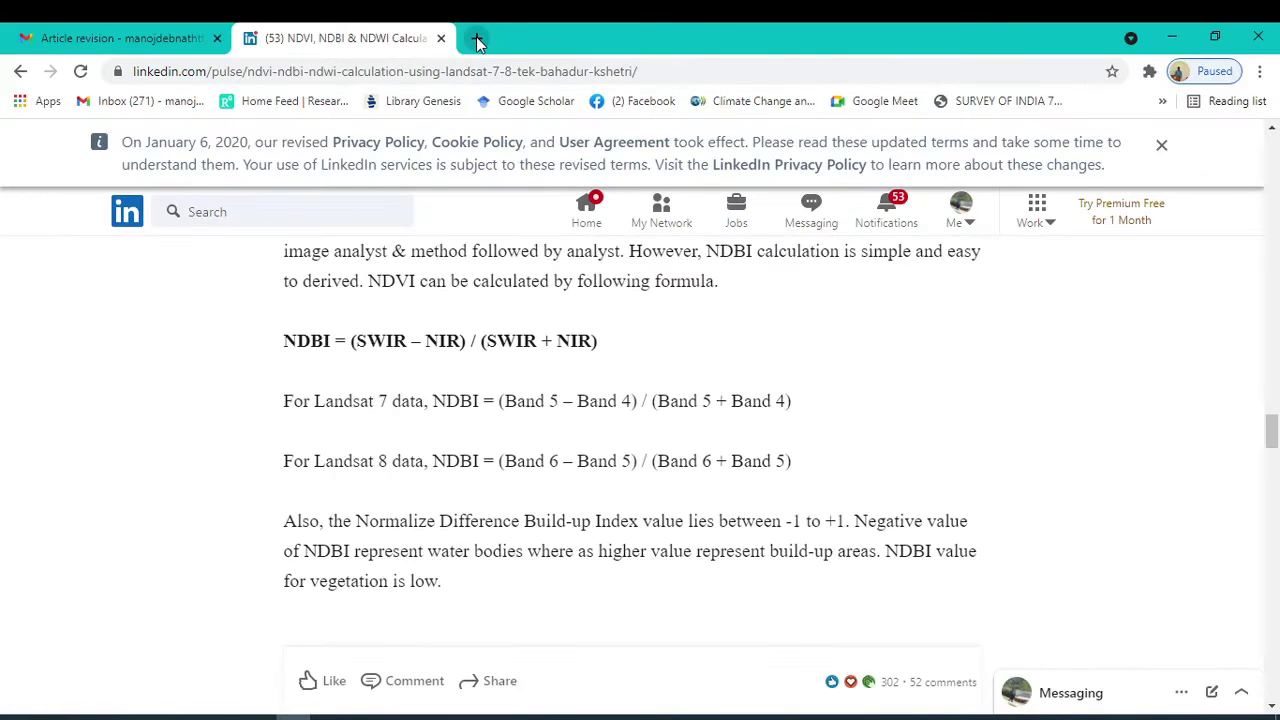
left_click(478, 41)
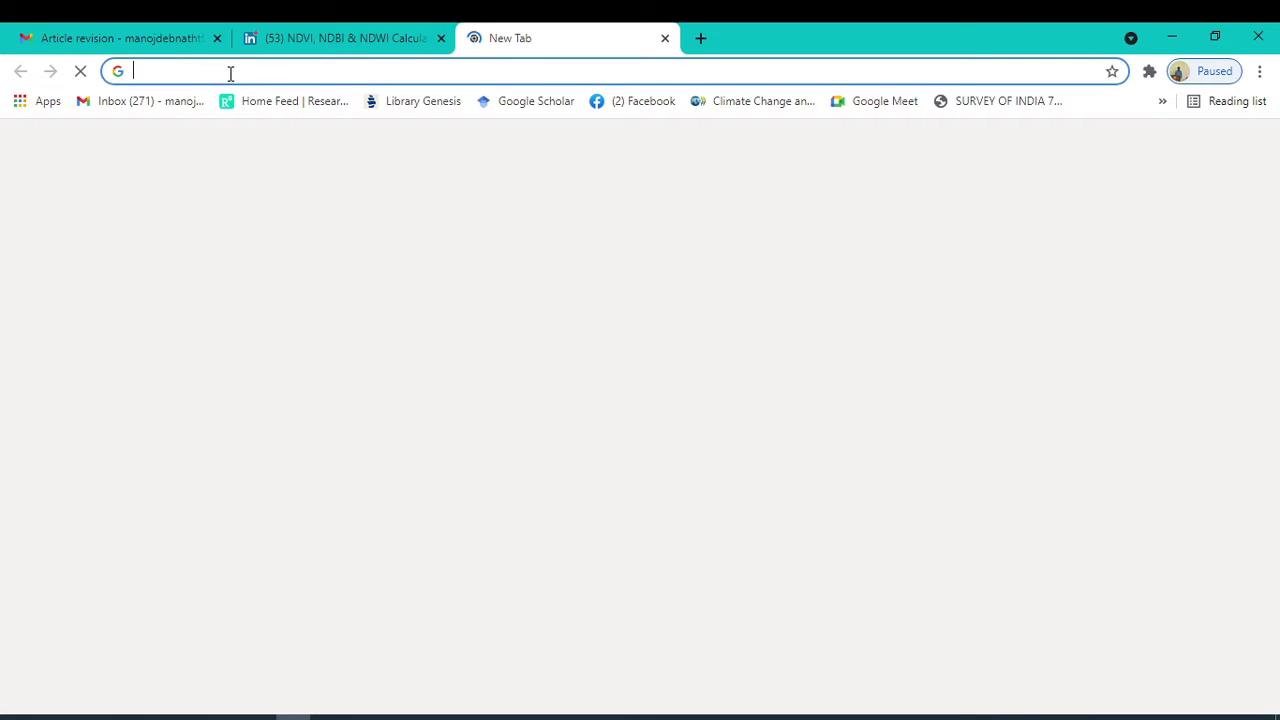
type("diva")
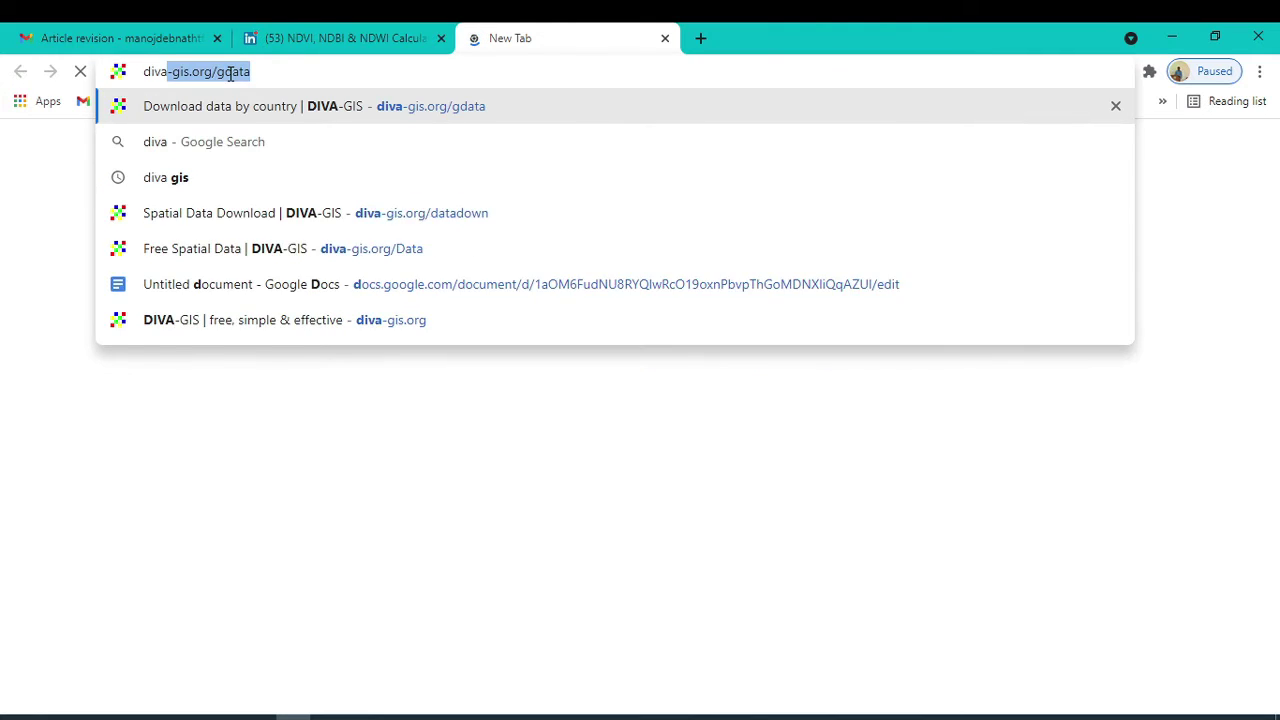
key("Return")
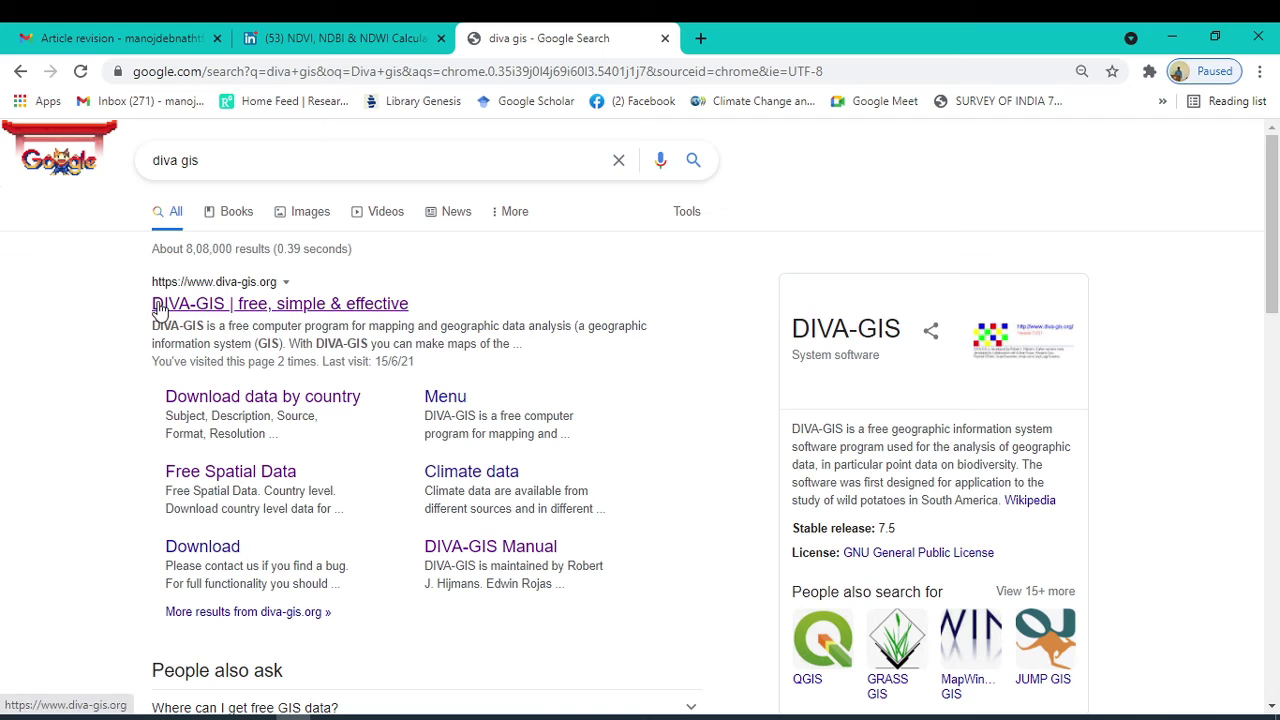
left_click(208, 312)
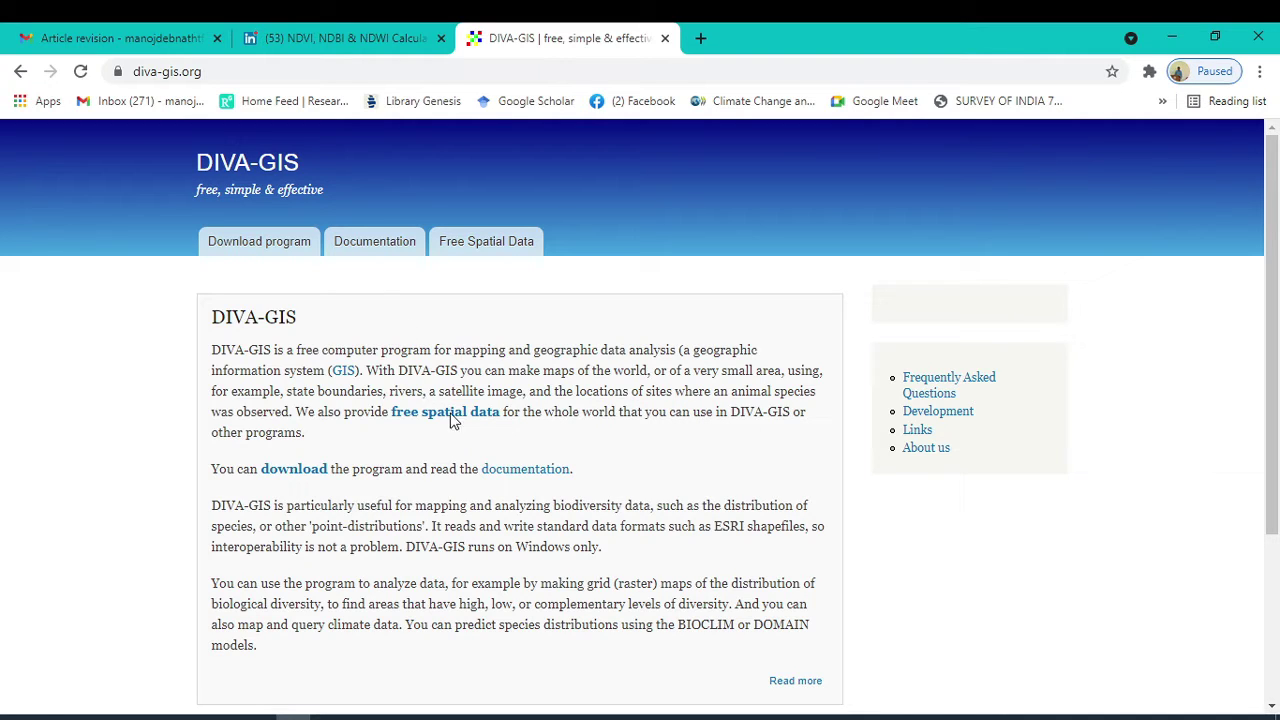
Step: Go to the Free Spatial Data section, open the country level data page and review the available subjects
left_click(466, 249)
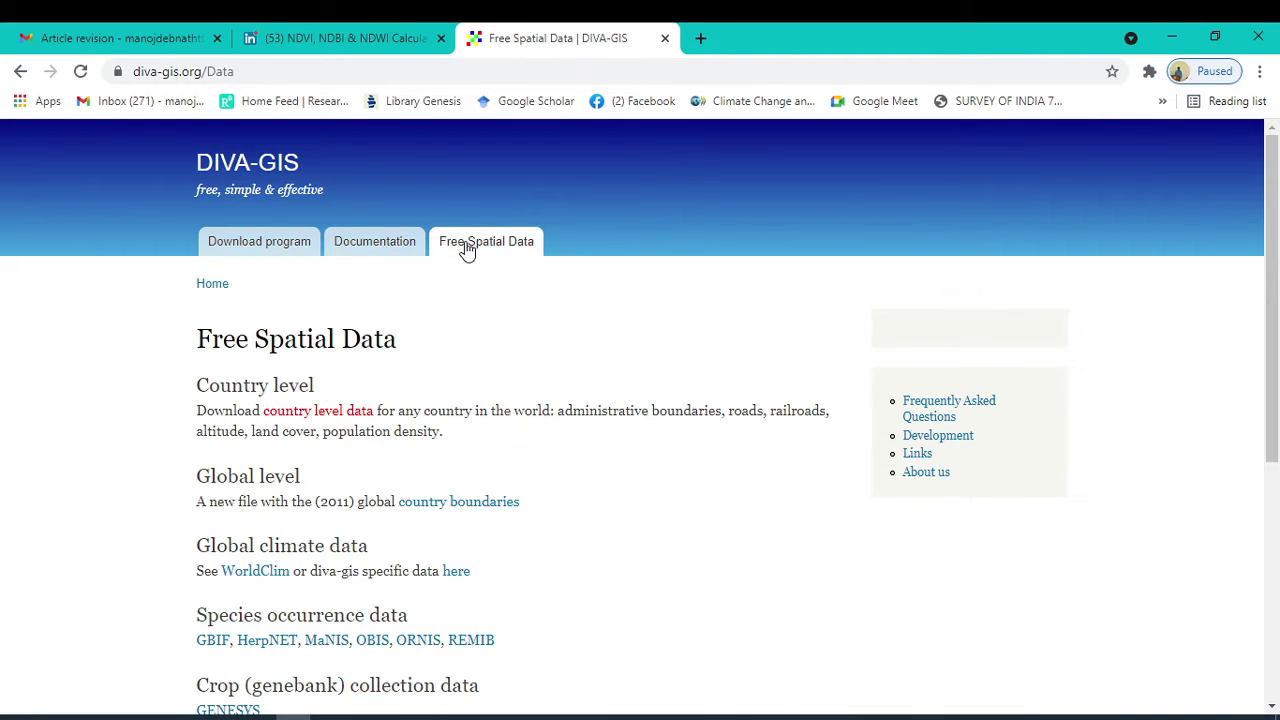
scroll(377, 466, "down", 2)
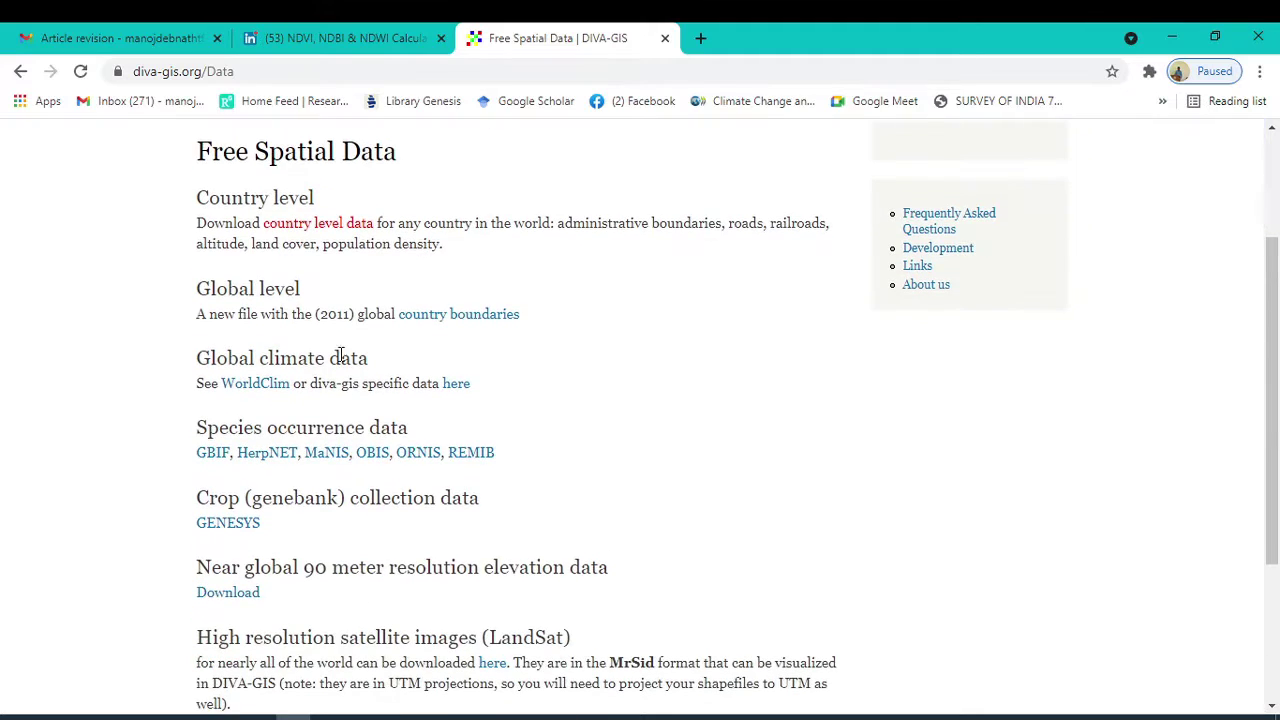
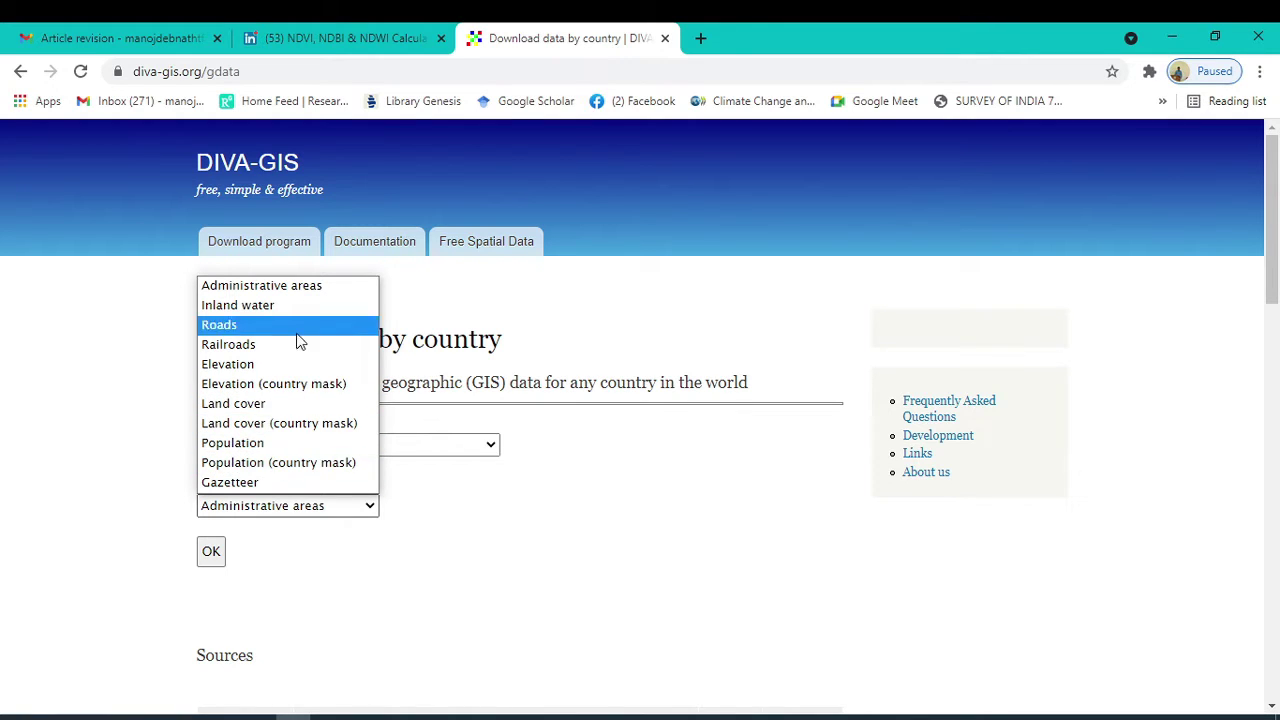
left_click(505, 567)
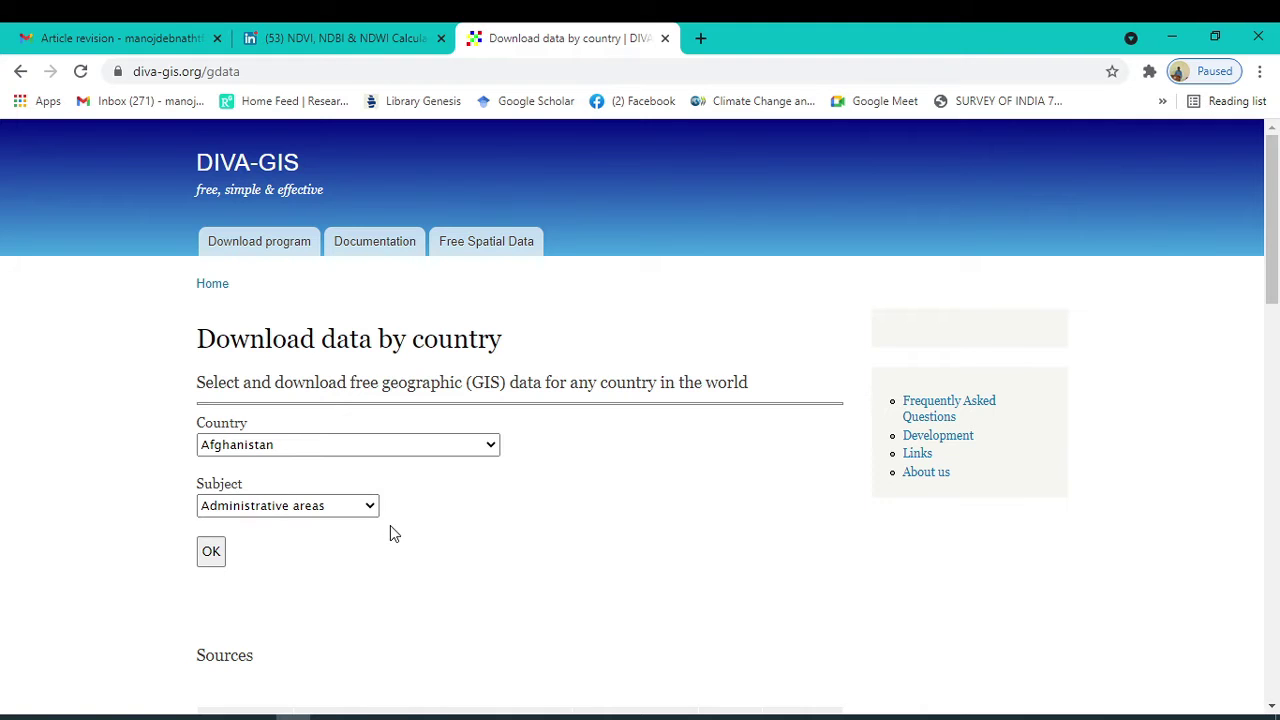
Step: Choose Australia as the country with Administrative areas as the subject and download the data
left_click(486, 451)
scroll(417, 323, "down", 10)
scroll(416, 320, "down", 10)
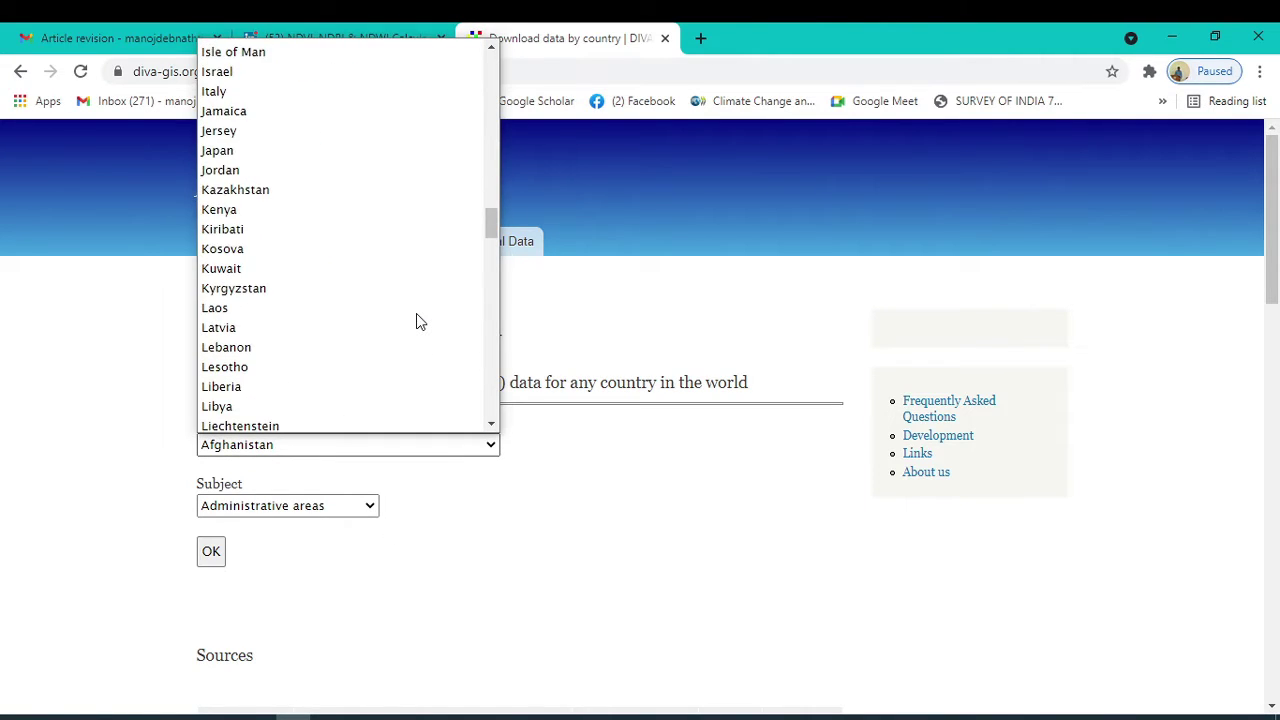
scroll(416, 320, "up", 20)
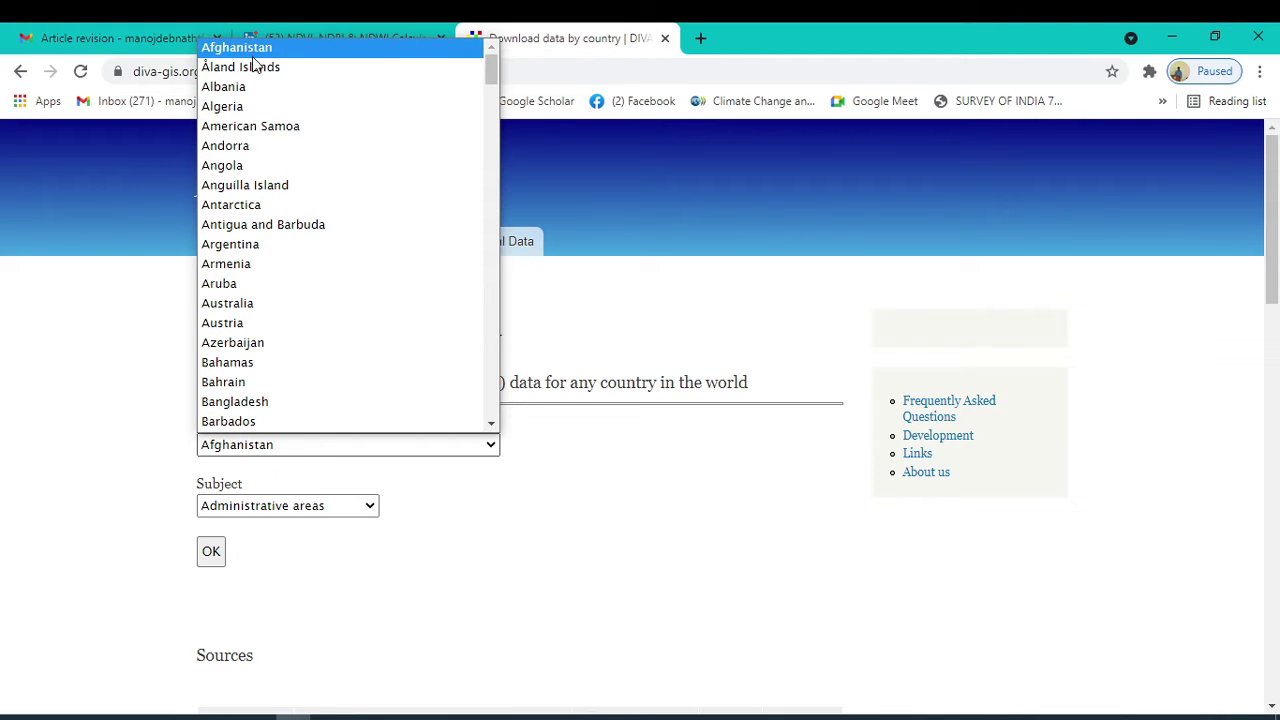
left_click(245, 303)
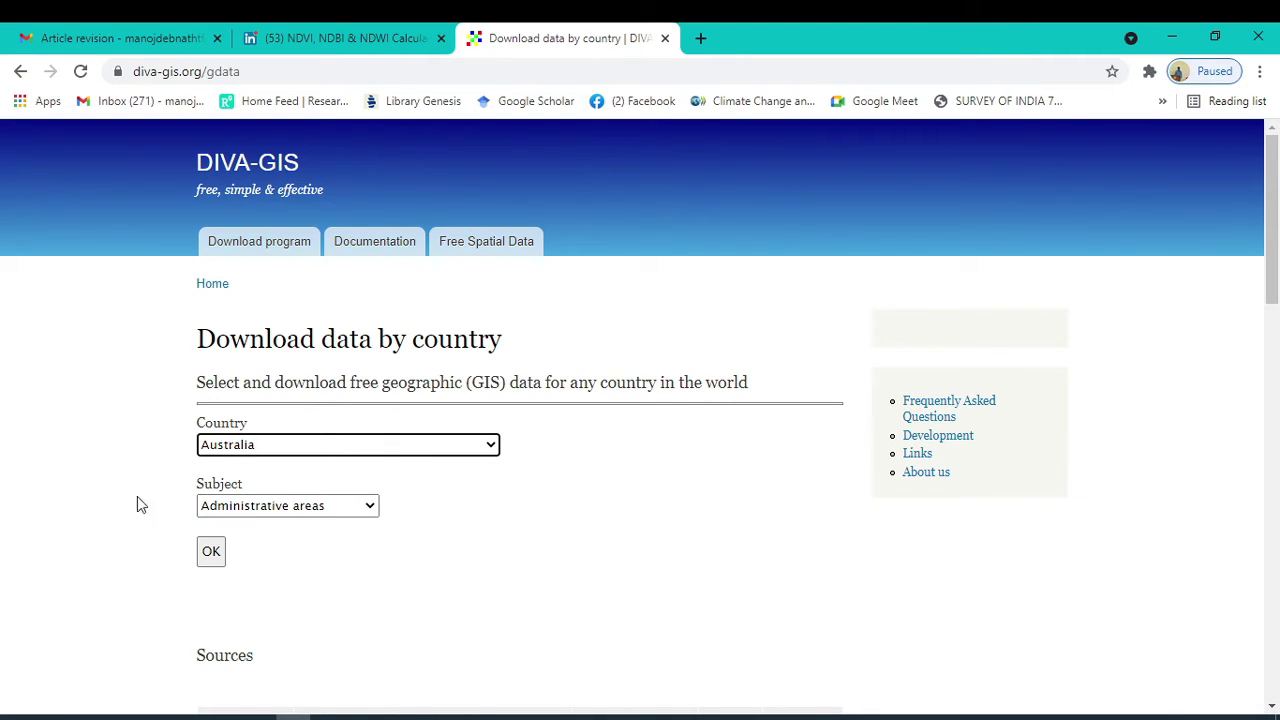
left_click(210, 553)
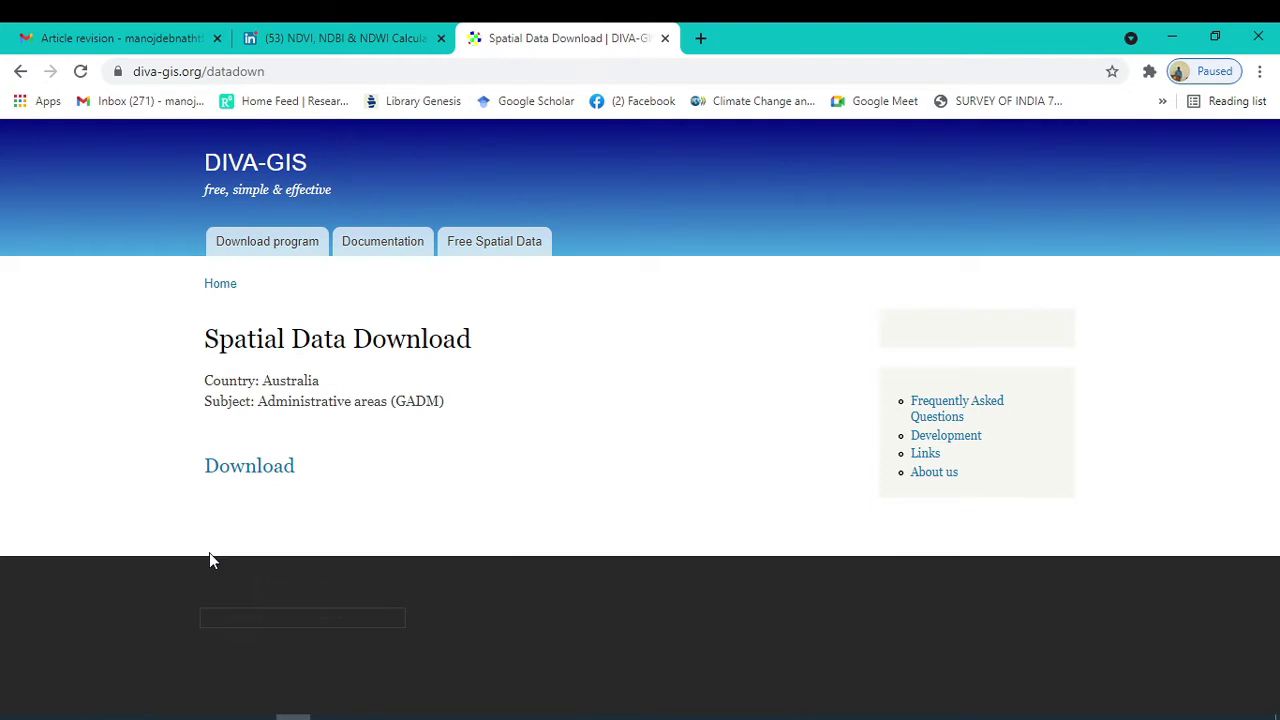
left_click(236, 474)
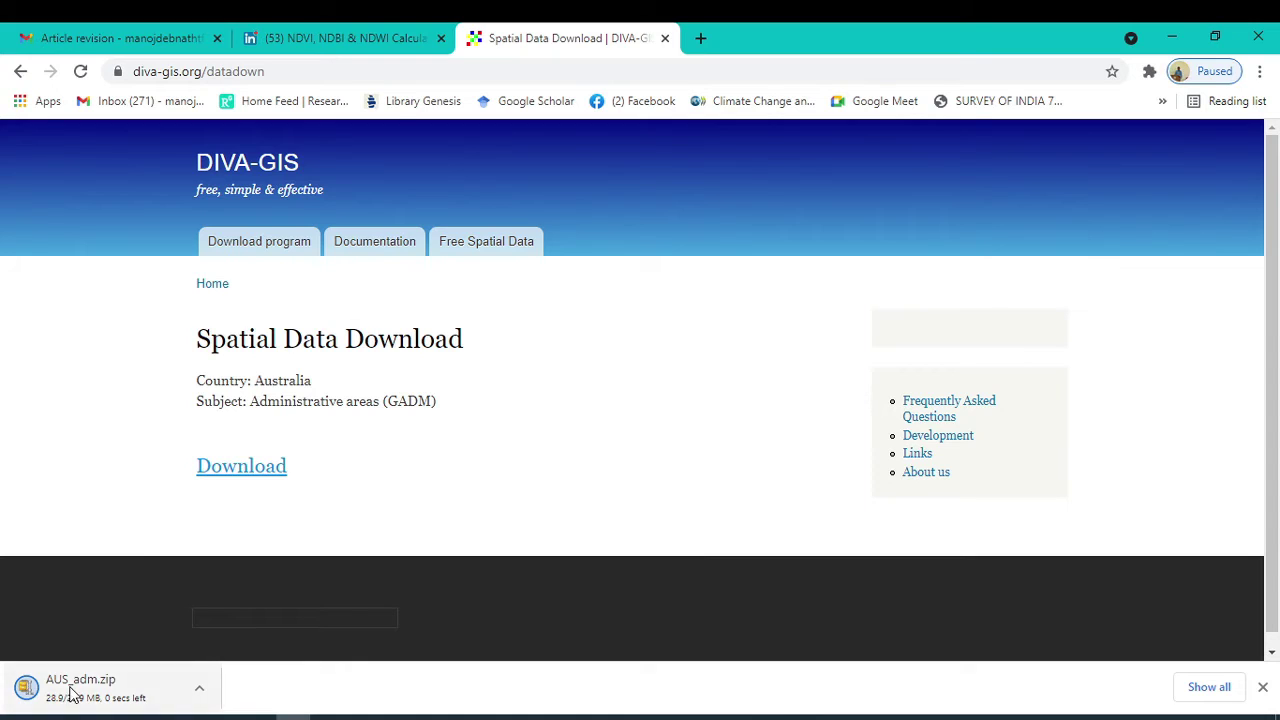
Step: Locate the downloaded AUS_adm.zip in its folder, extract it and open the AUS_adm folder
left_click(199, 689)
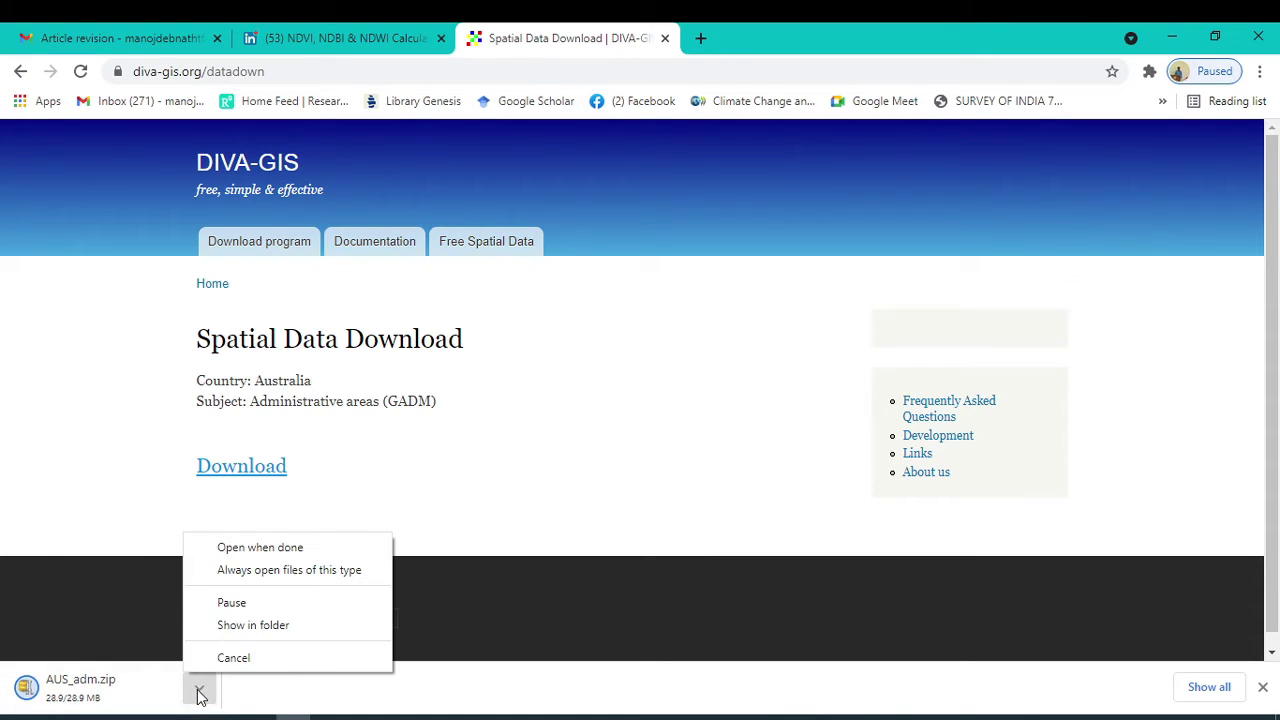
left_click(247, 633)
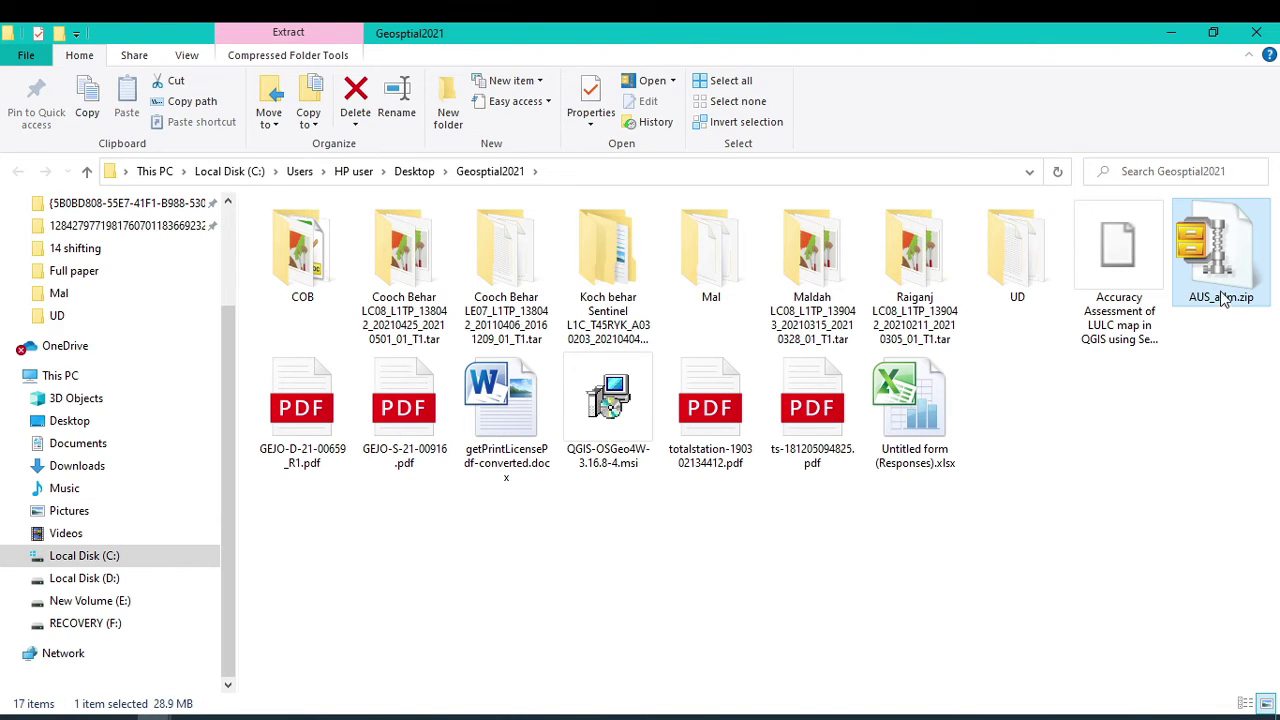
double_click(1221, 241)
double_click(303, 262)
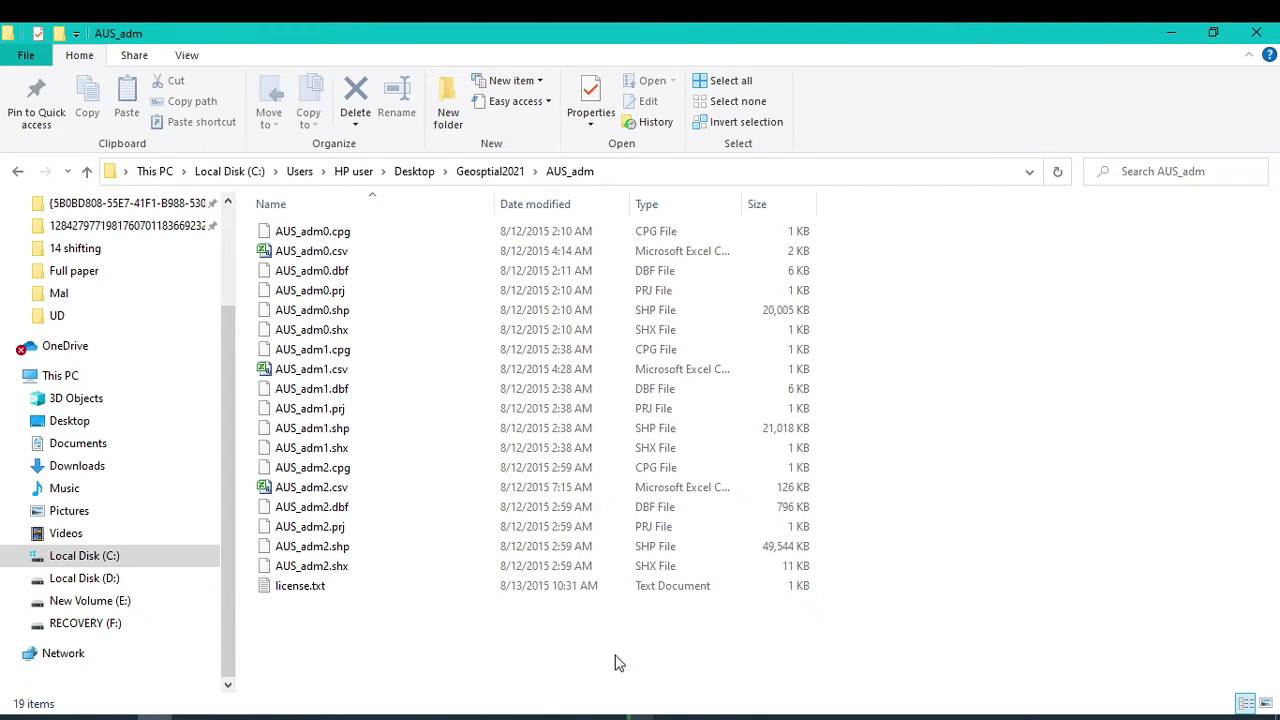
Step: Switch to QGIS and browse to Desktop > Geosptial2021, expanding the AUS_adm folder to list its shapefiles
key("alt+Tab")
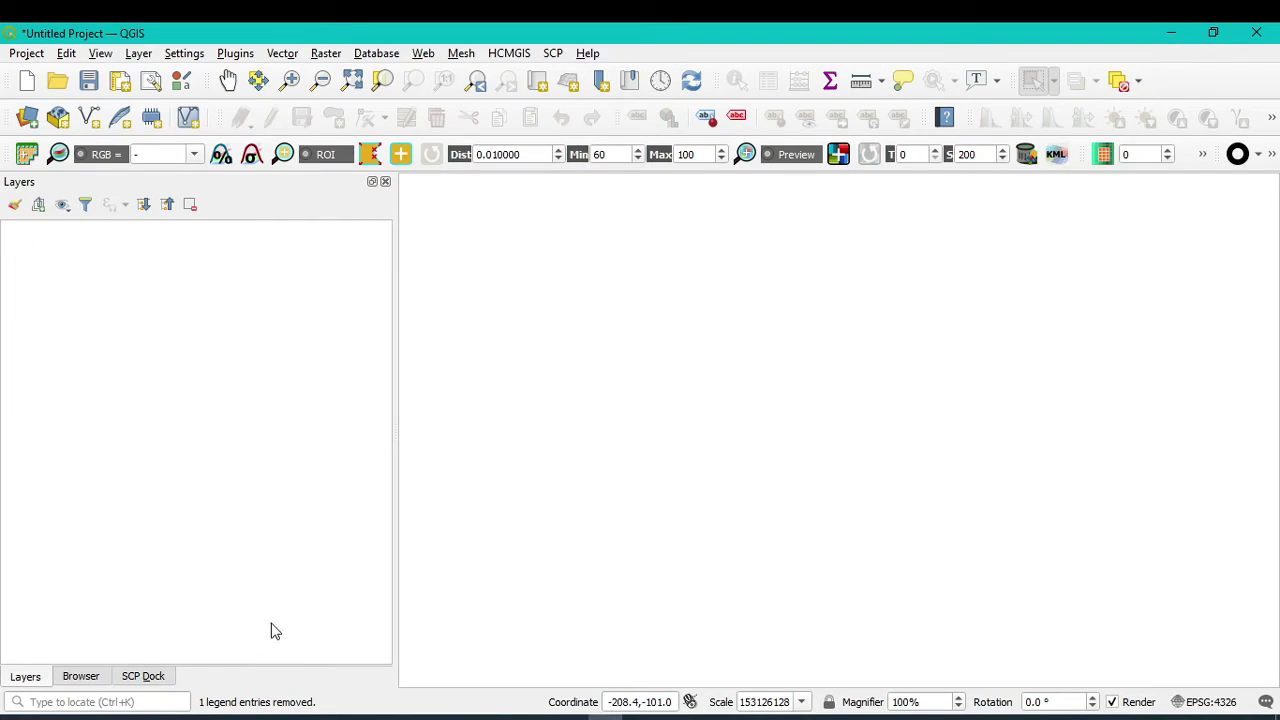
left_click(81, 676)
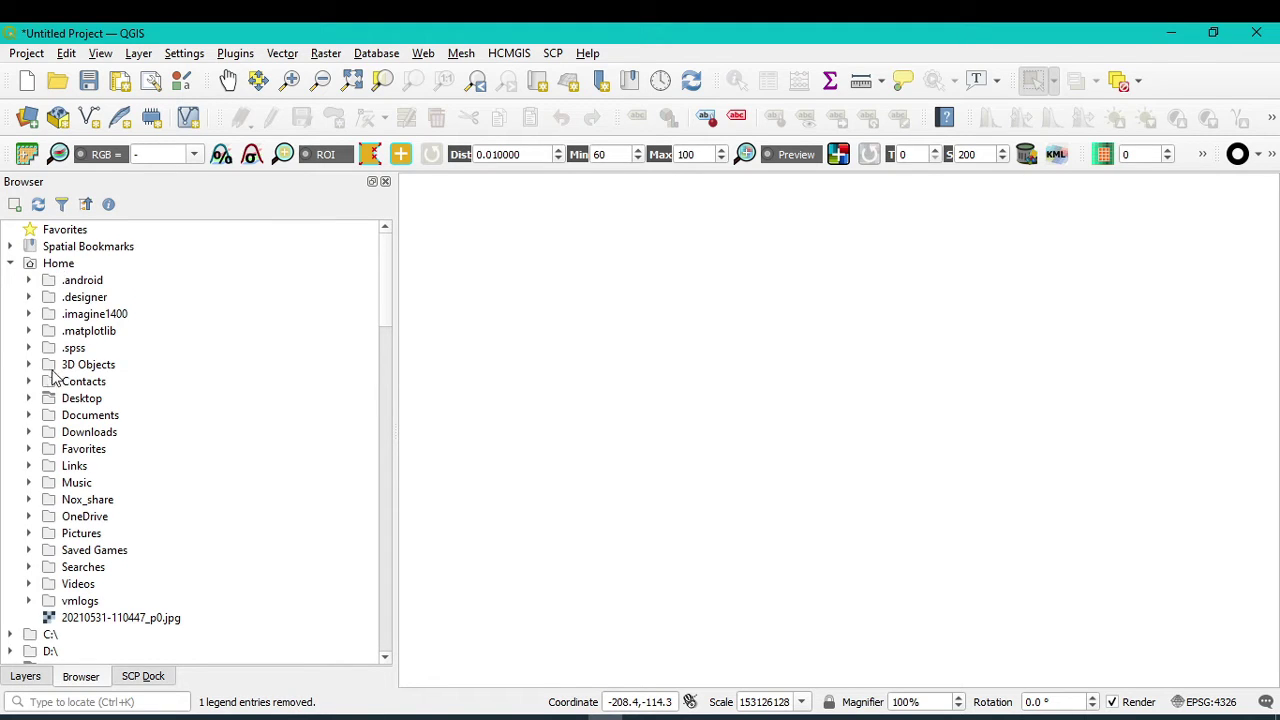
left_click(27, 400)
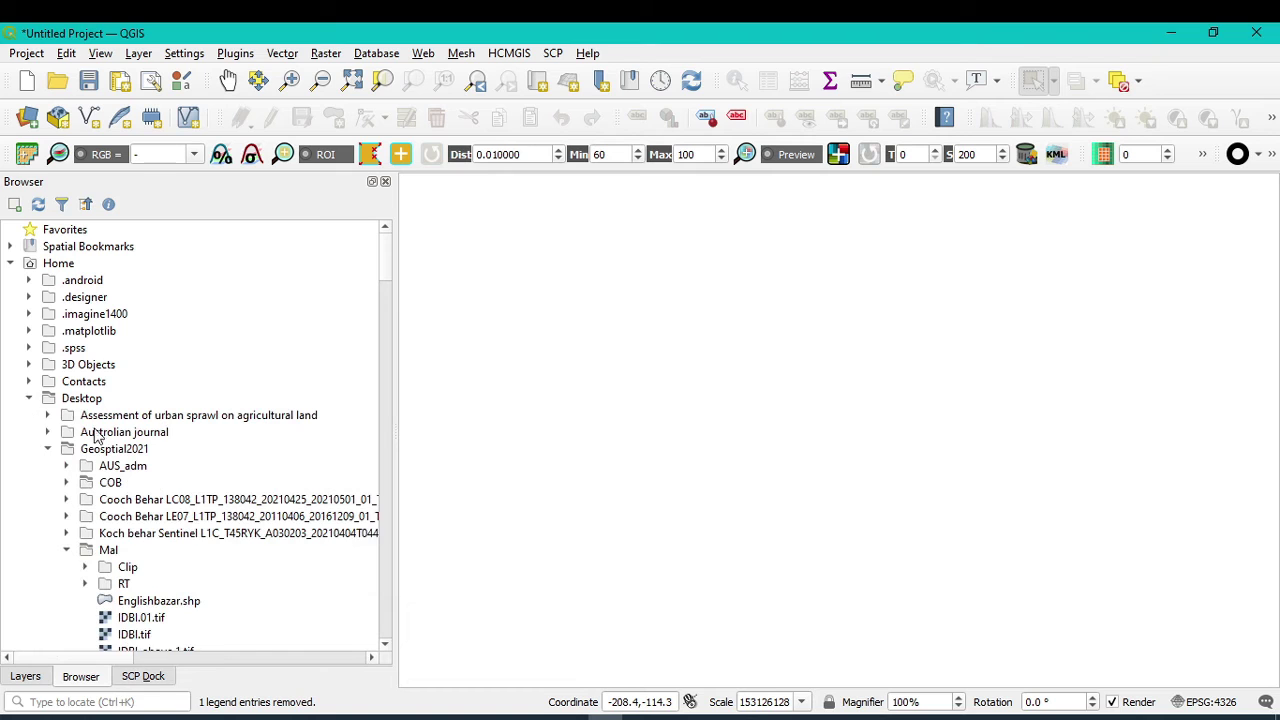
scroll(182, 453, "down", 2)
scroll(178, 453, "down", 14)
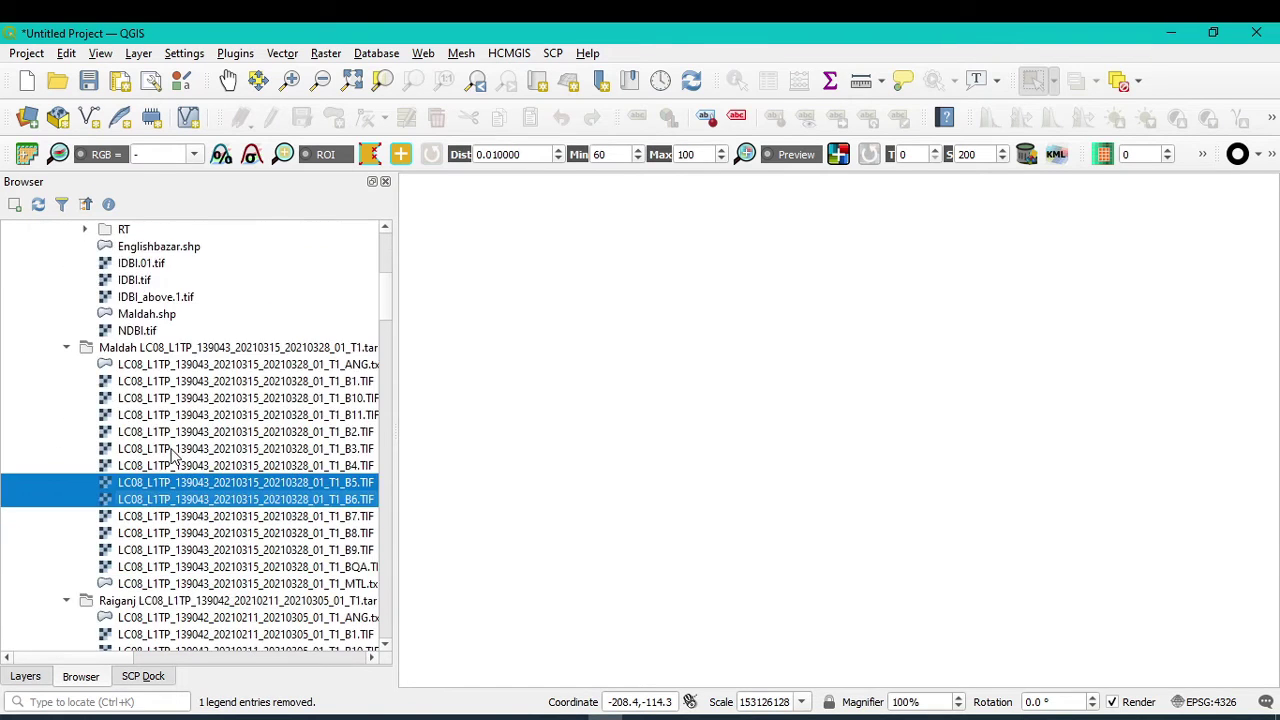
scroll(172, 453, "down", 4)
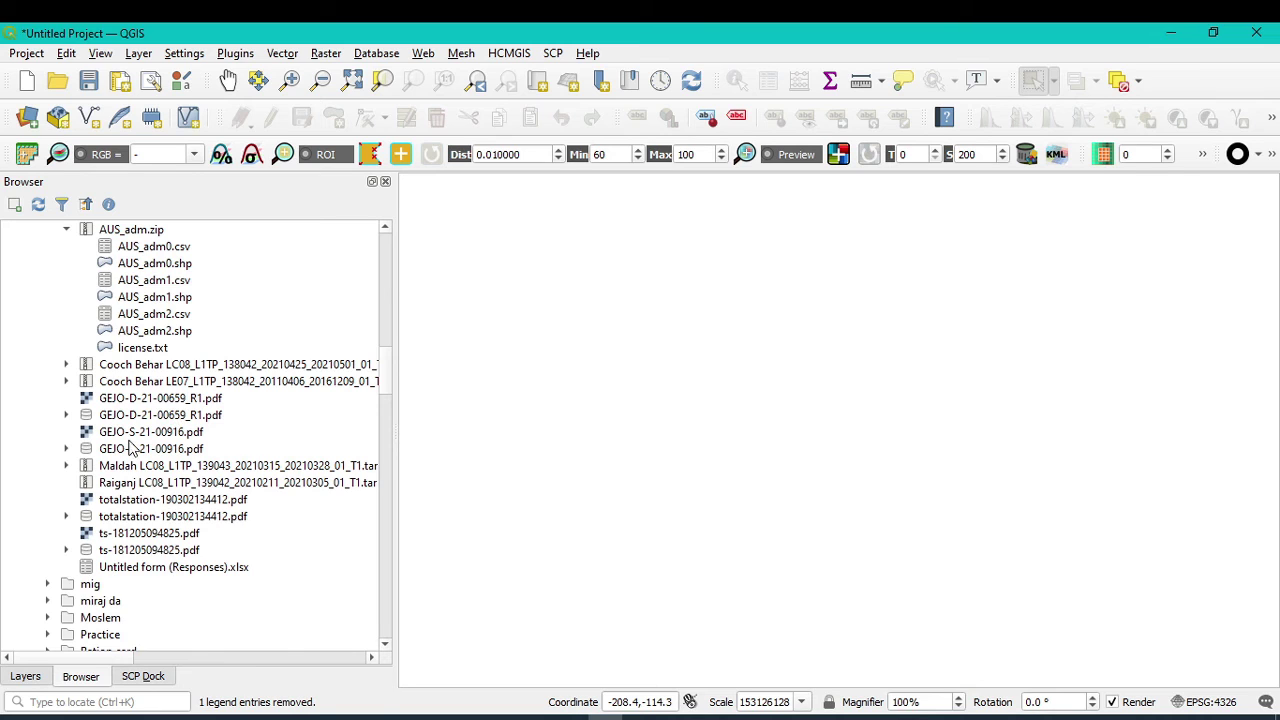
scroll(134, 448, "up", 10)
left_click(67, 366)
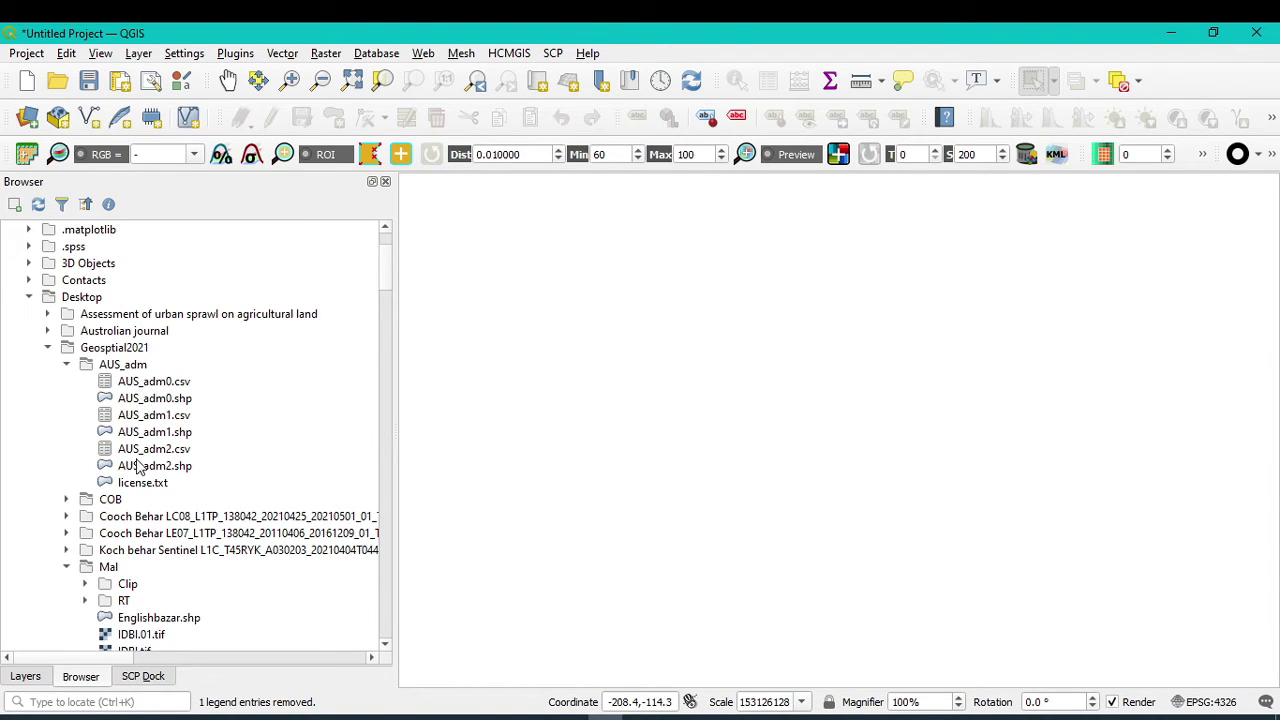
Step: Add the AUS_adm0.shp, AUS_adm1.shp and AUS_adm2.shp shapefiles to the map
left_click(157, 402)
left_click_drag(157, 404, 786, 346)
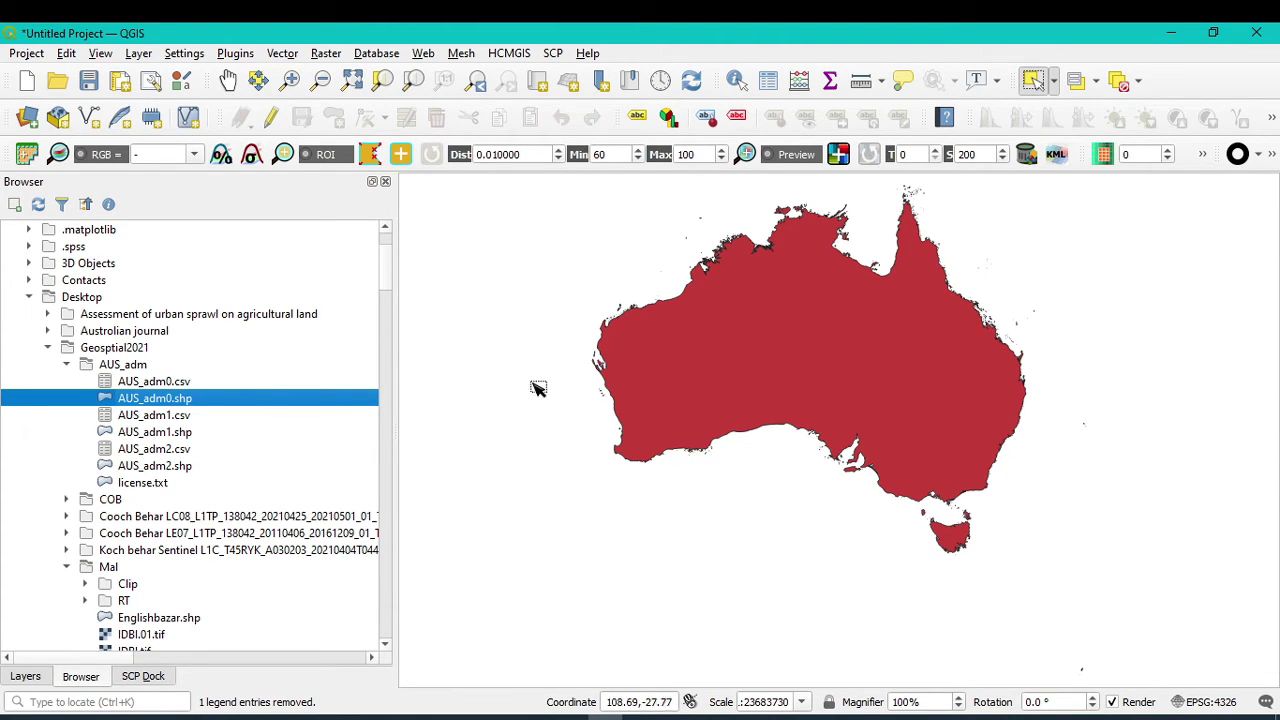
left_click_drag(127, 436, 815, 335)
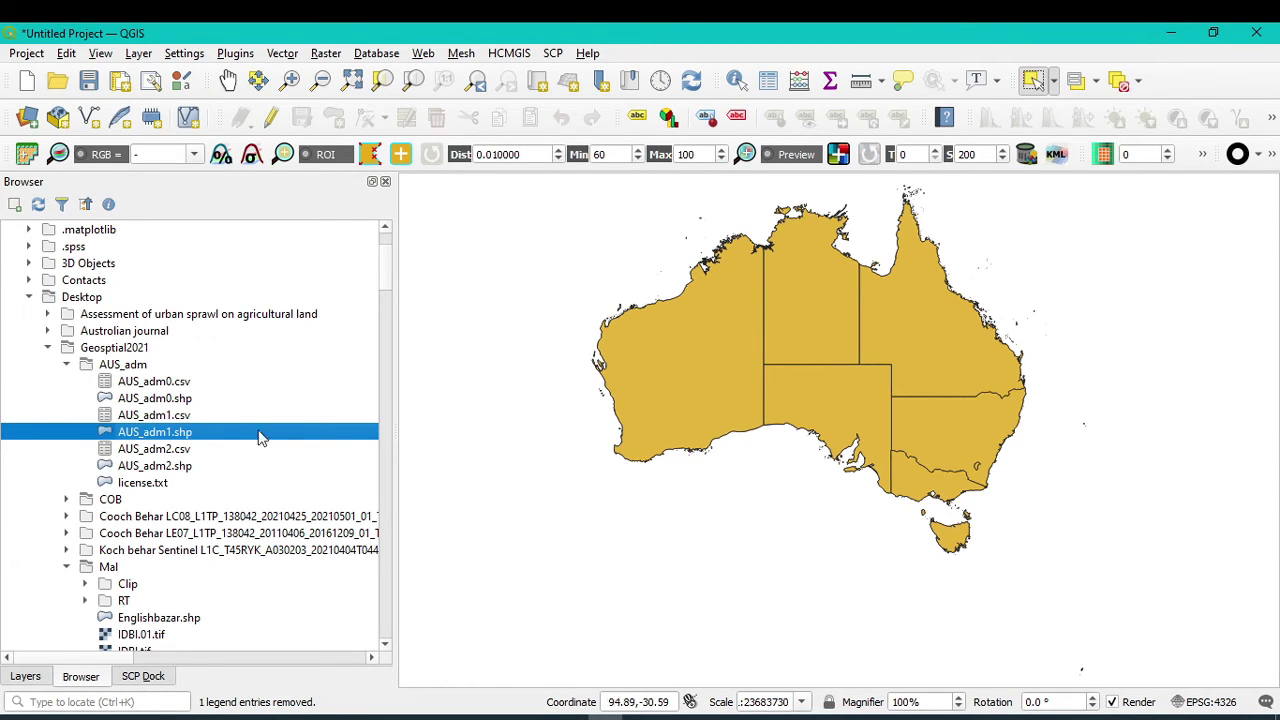
mouse_move(155, 466)
left_mouse_down()
mouse_move(190, 472)
mouse_move(782, 372)
left_mouse_up()
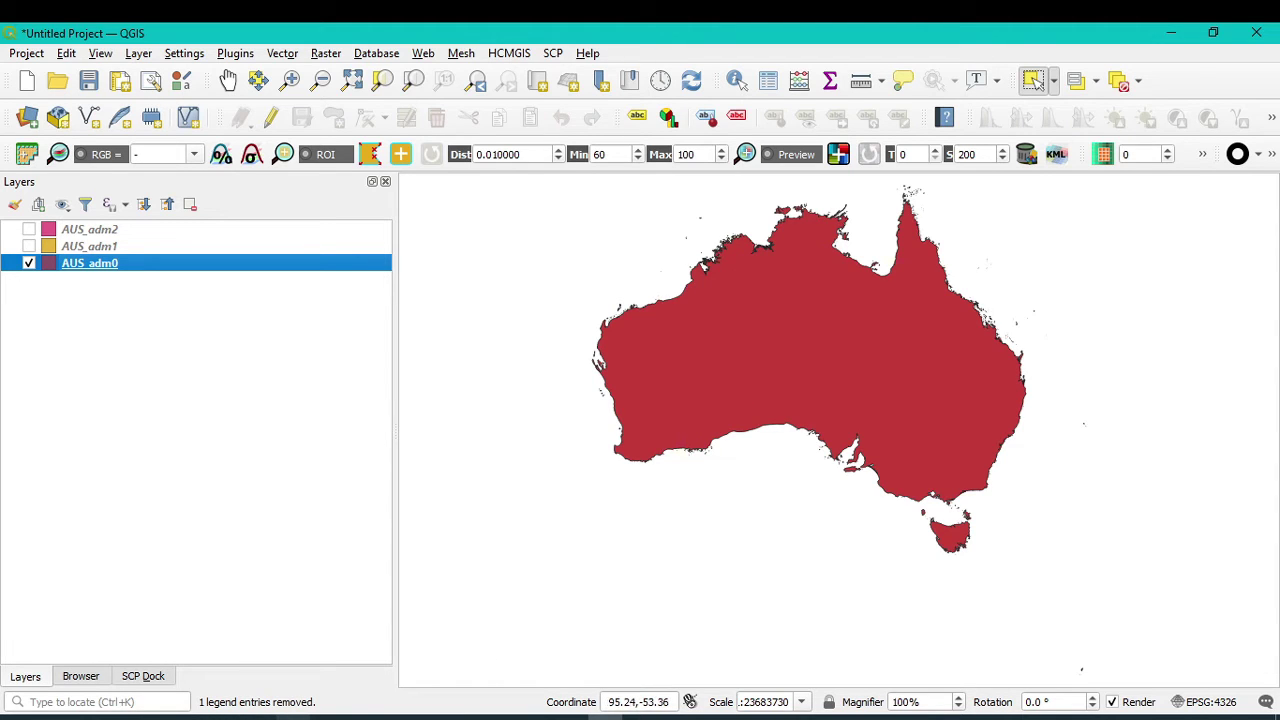
Step: Switch to the DIVA-GIS page in the web browser and download the Roads data for Australia
left_click(296, 717)
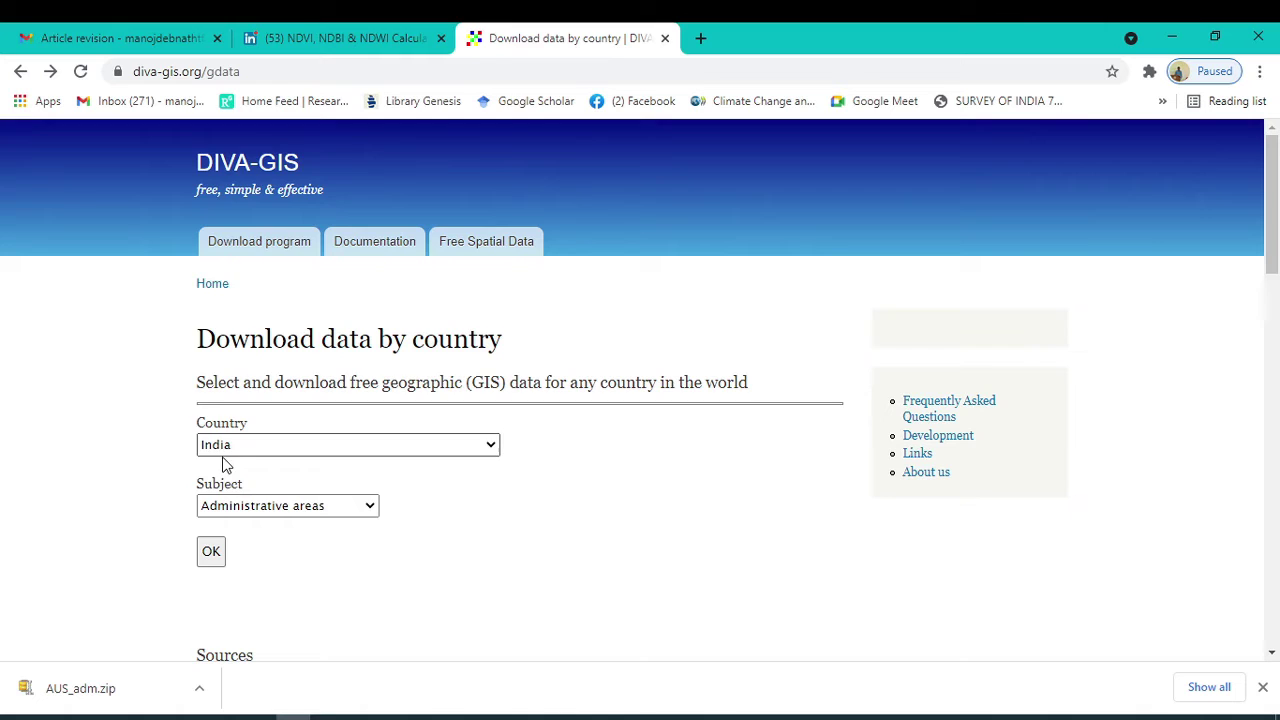
left_click(330, 451)
scroll(362, 360, "up", 10)
scroll(362, 360, "up", 5)
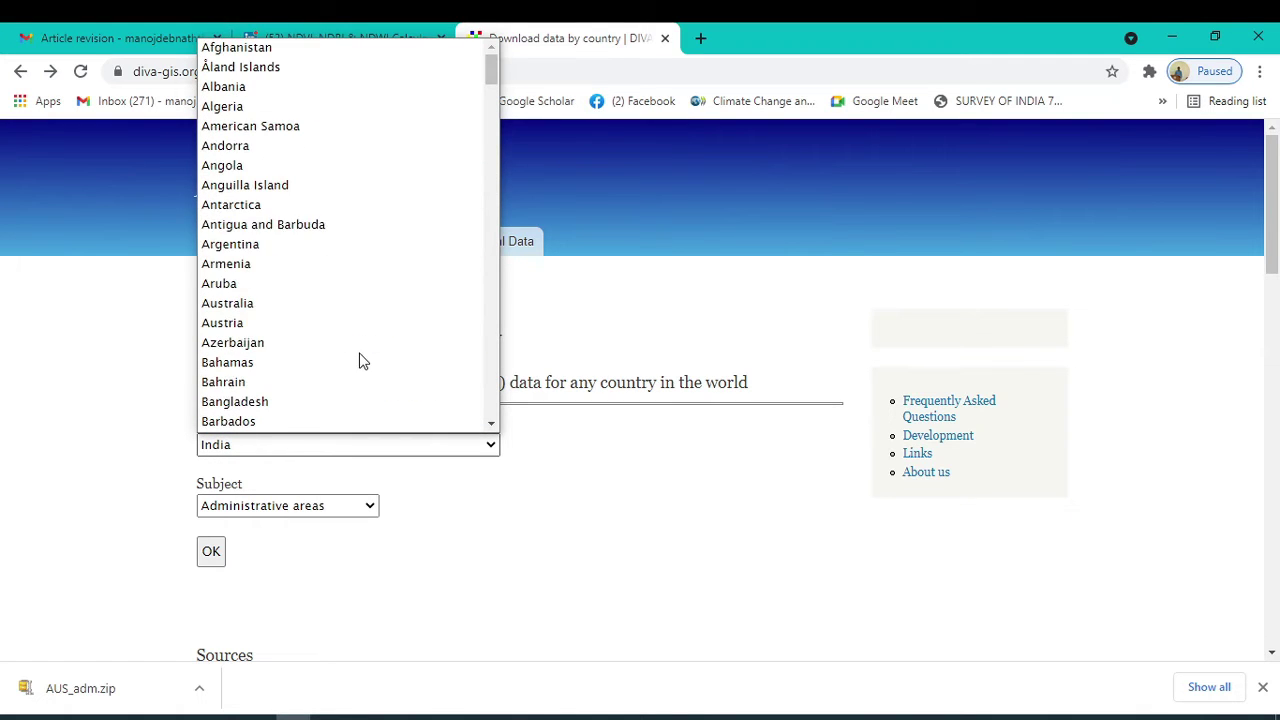
left_click(250, 308)
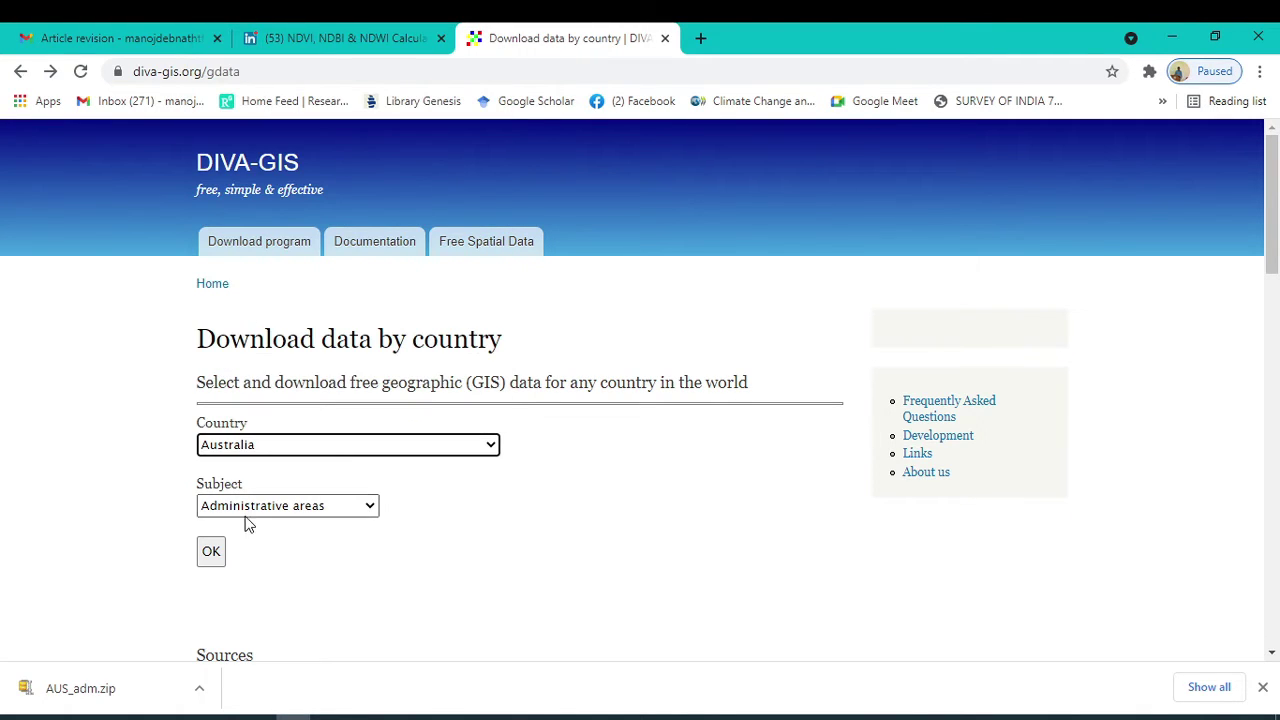
left_click(369, 508)
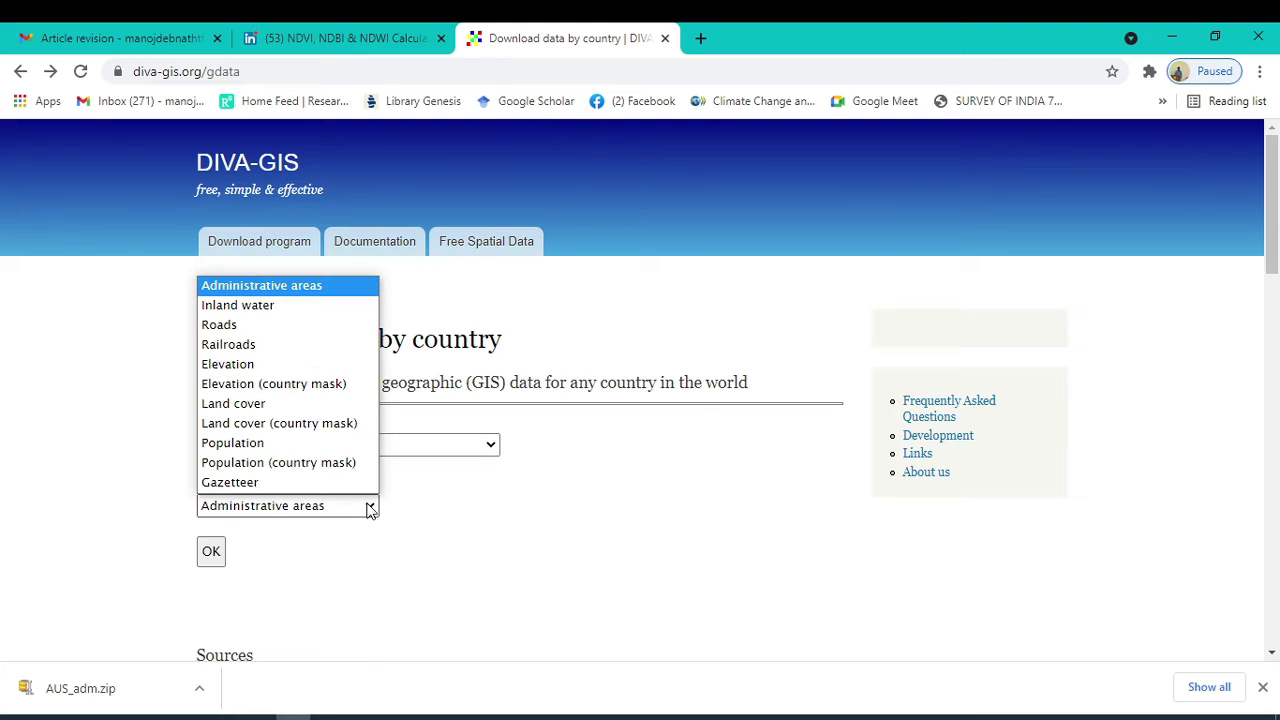
left_click(241, 326)
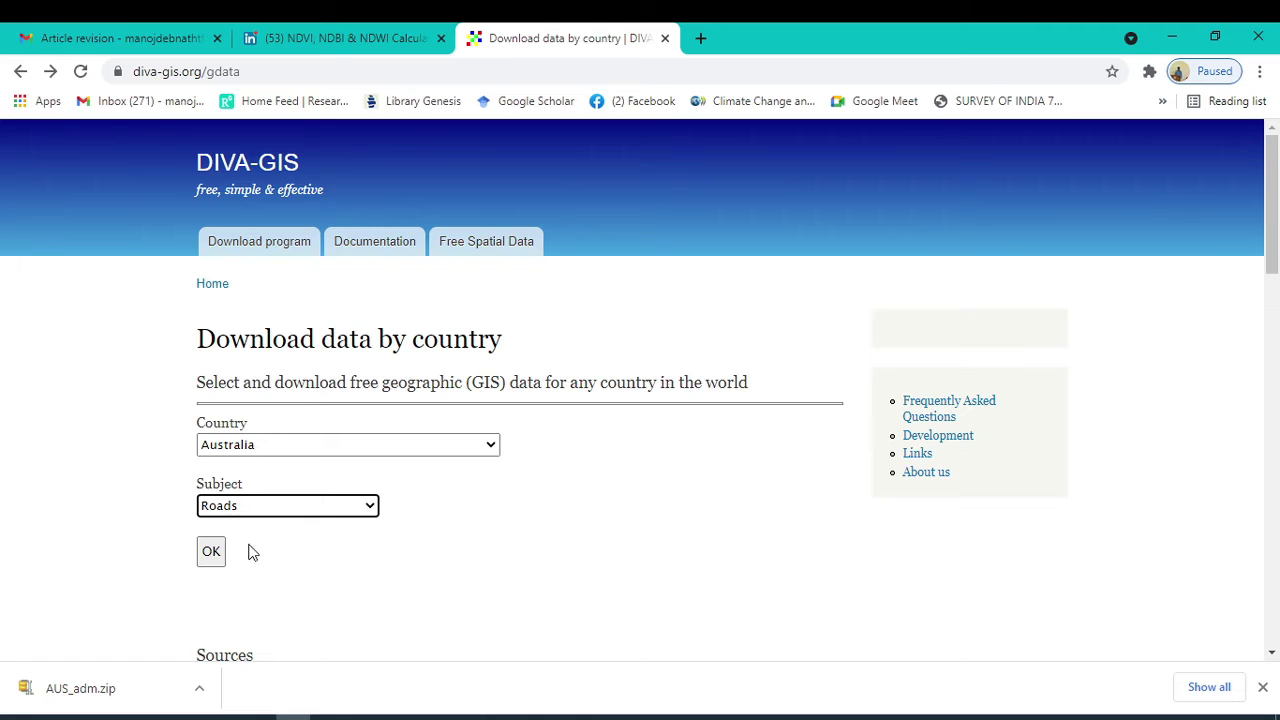
left_click(210, 553)
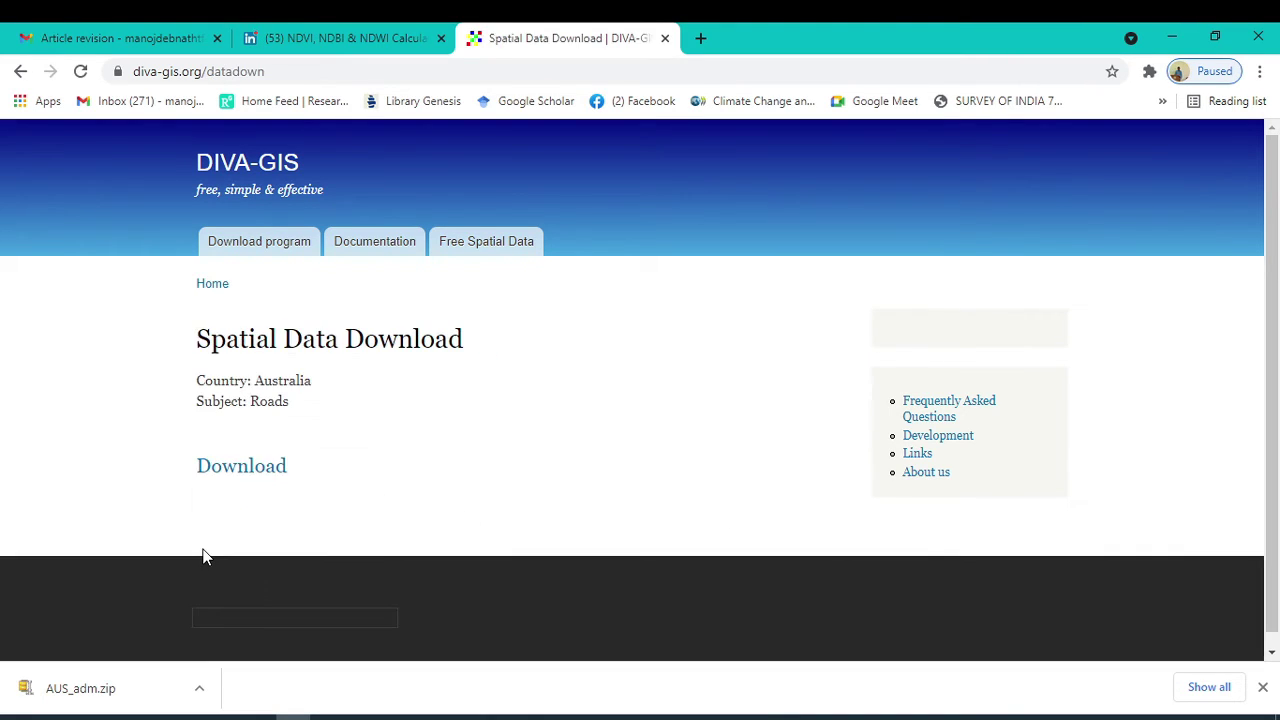
left_click(242, 470)
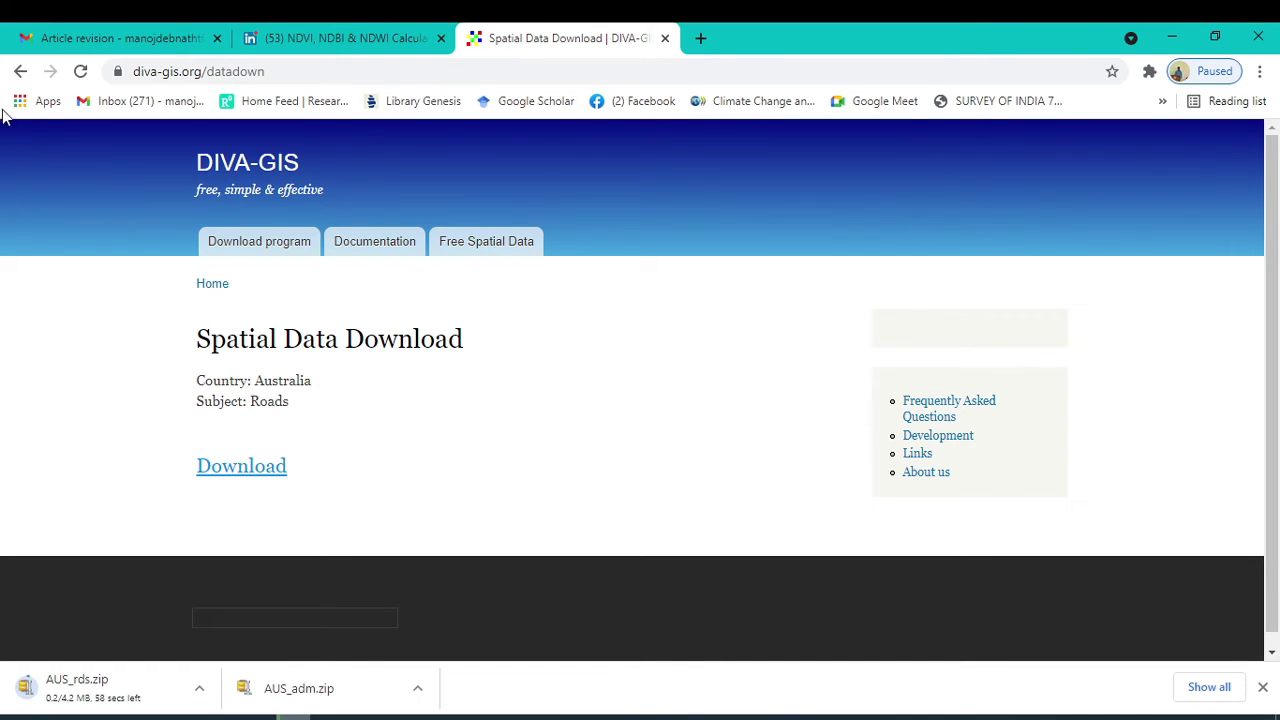
Step: Return to the country data page and download the Railroads data for Australia
left_click(20, 71)
left_click(287, 505)
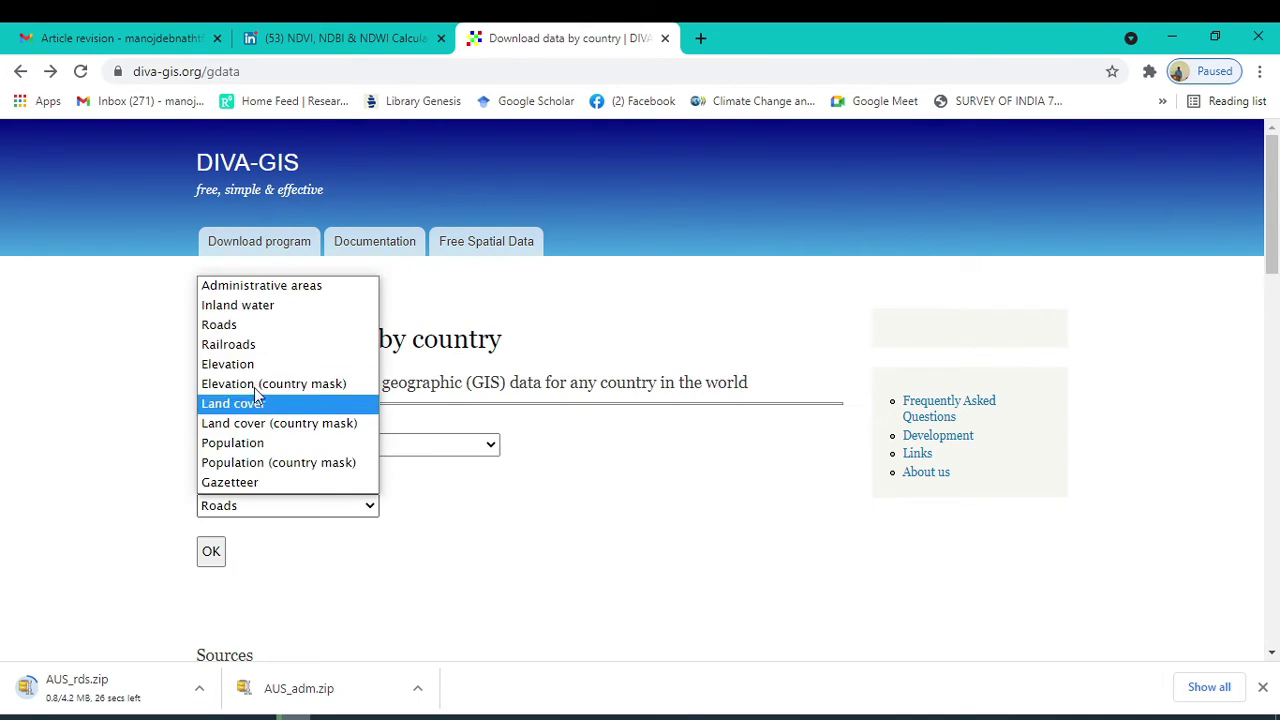
left_click(248, 346)
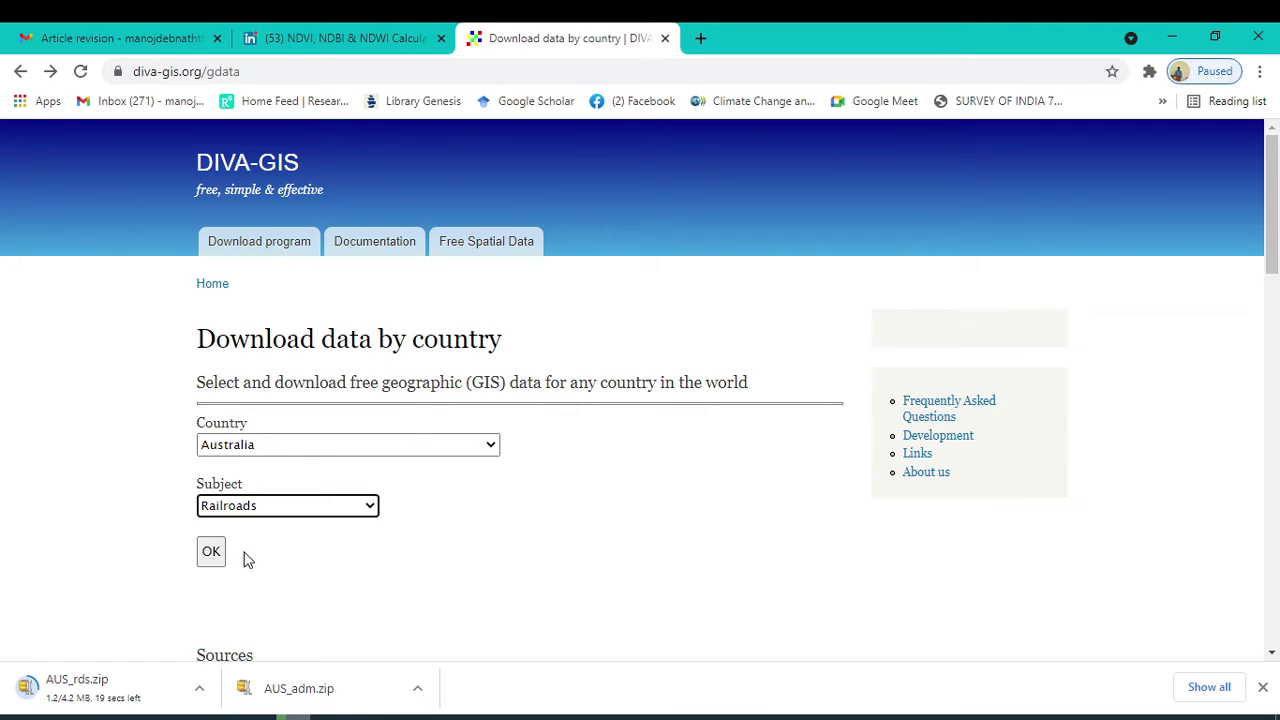
left_click(211, 556)
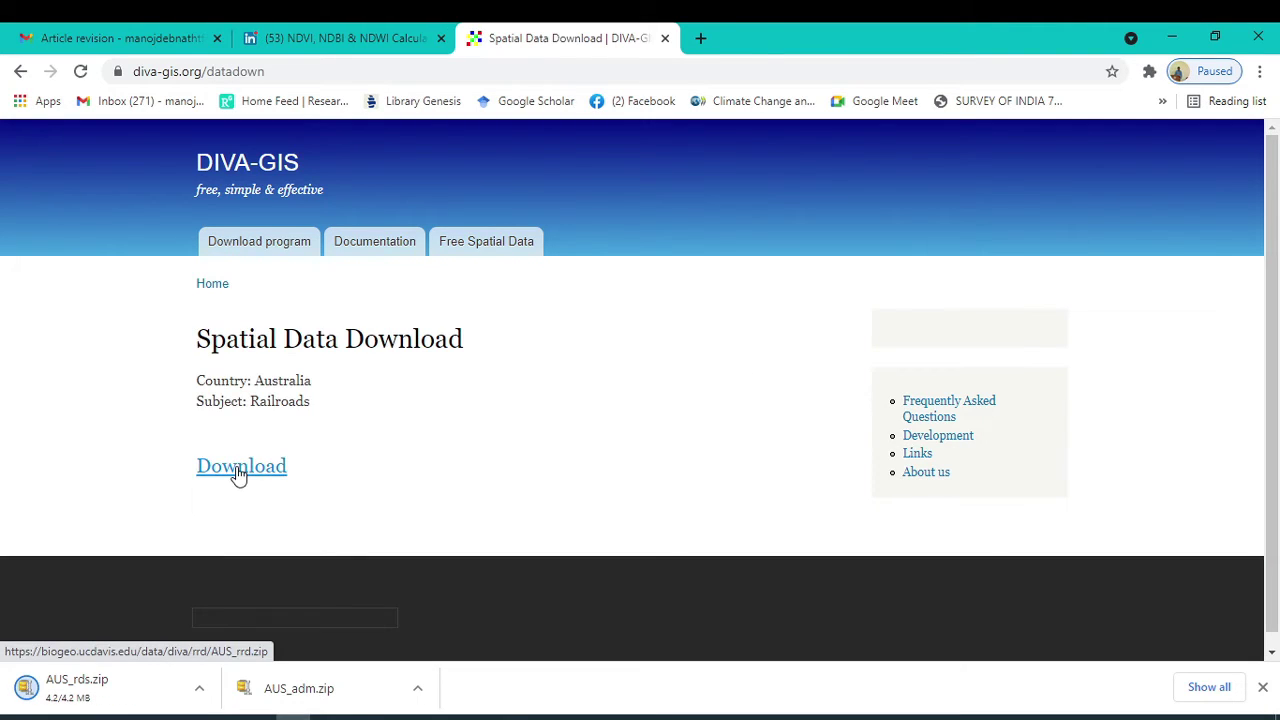
left_click(239, 470)
Step: Go back to the country selection page and download the Inland water data for Australia
left_click(20, 71)
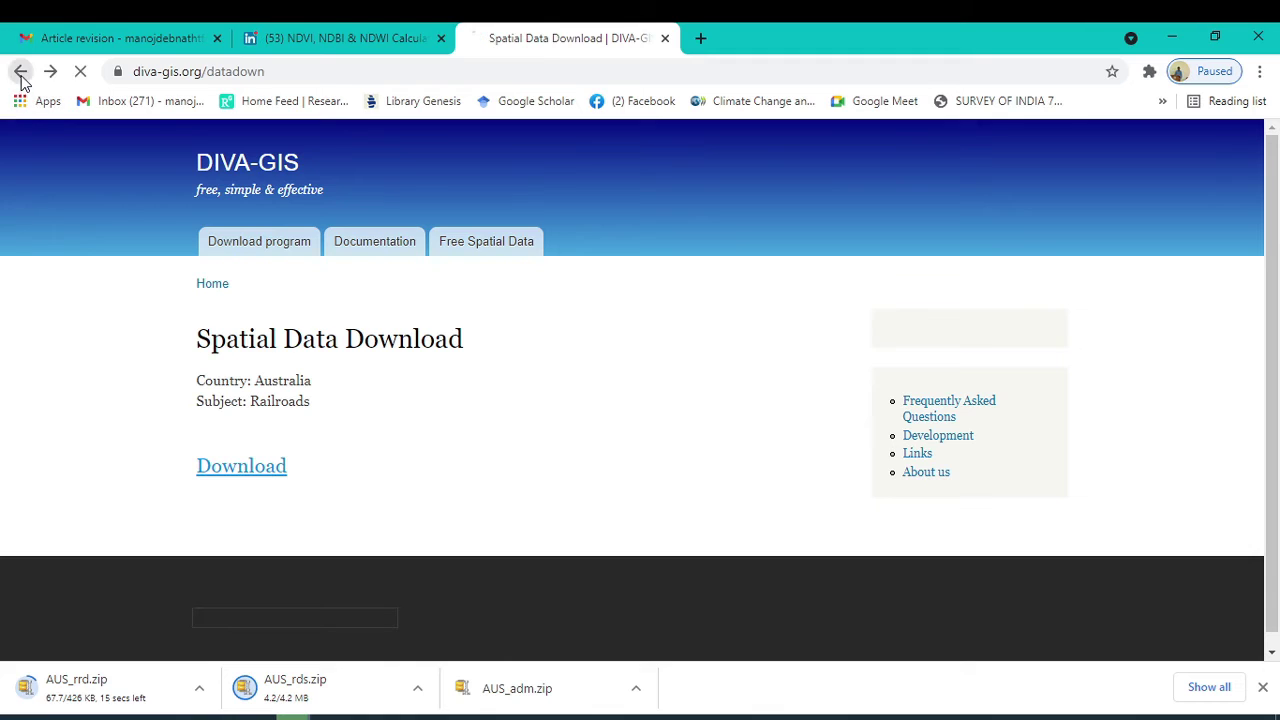
left_click(318, 505)
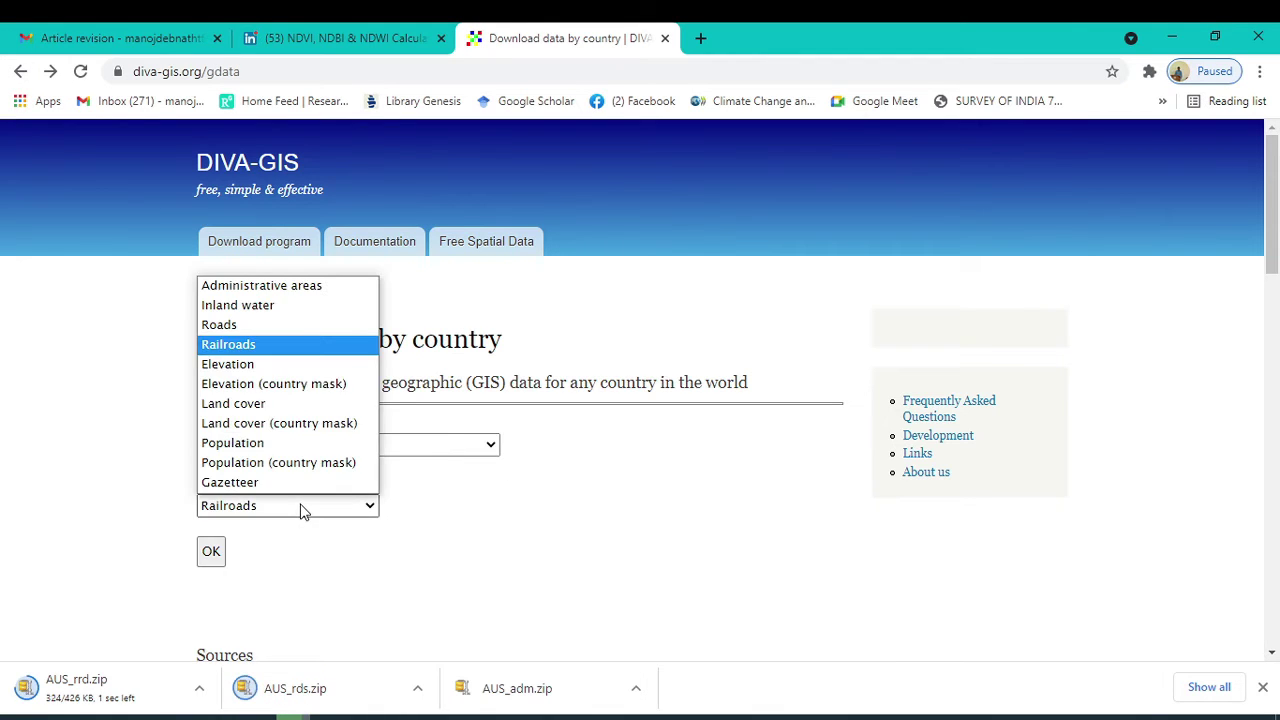
left_click(257, 310)
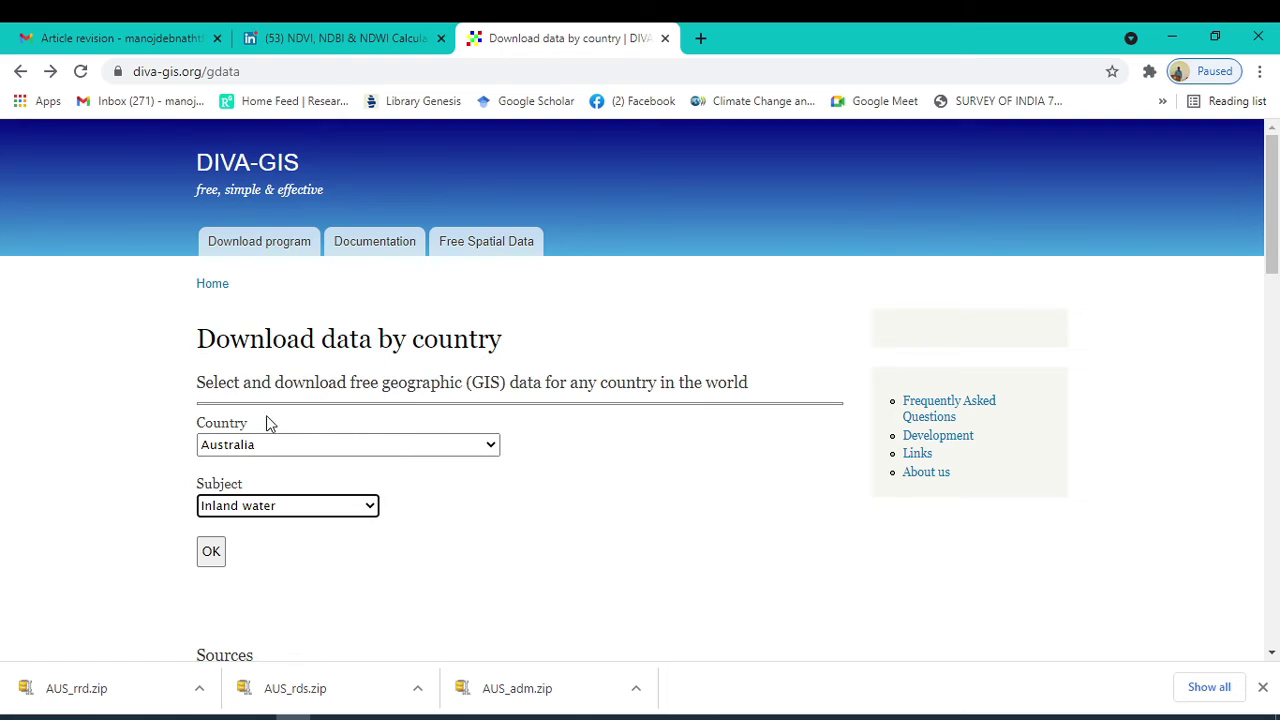
left_click(211, 555)
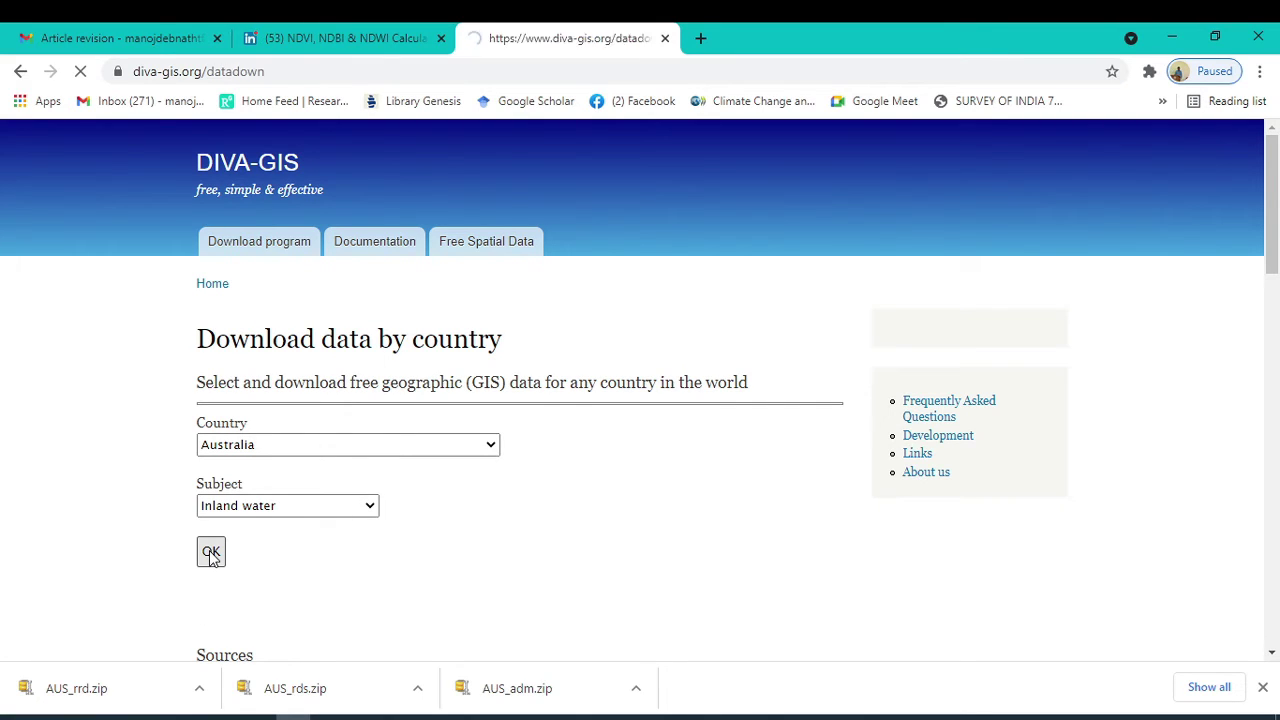
left_click(233, 474)
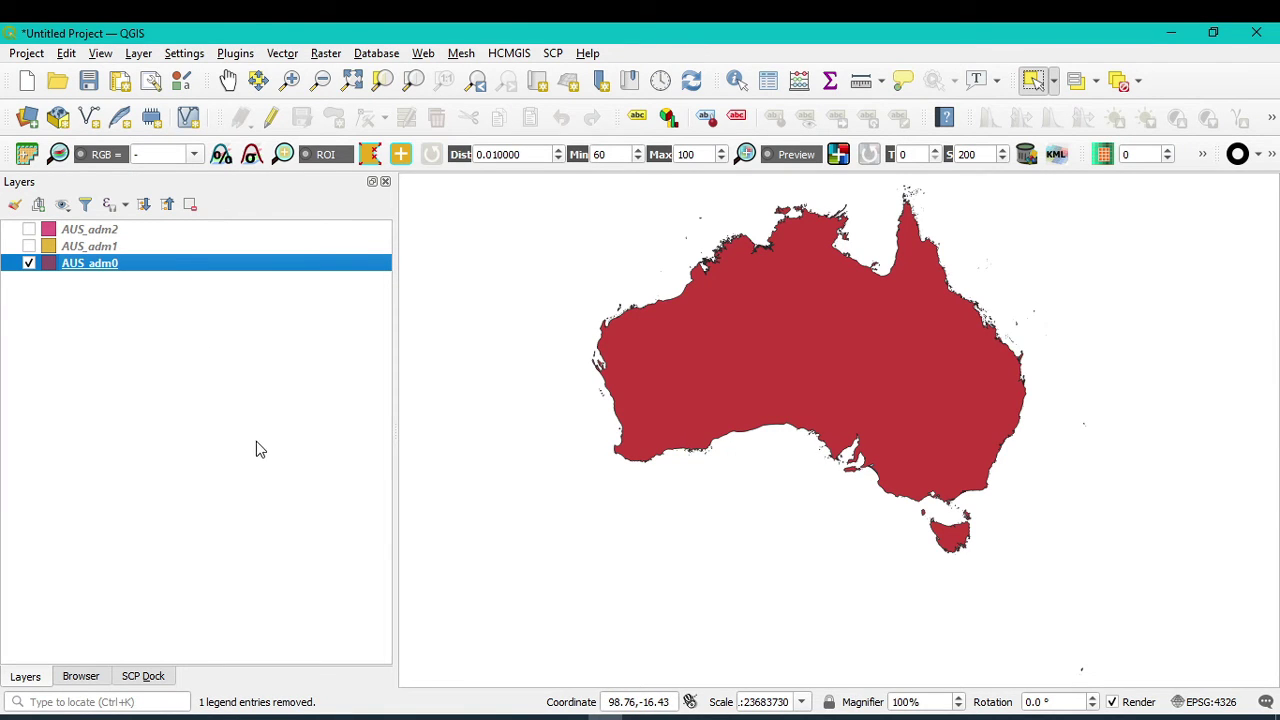
Step: In QGIS, hide the AUS_adm0 layer, show AUS_adm1 and zoom to the AUS_adm1 layer
left_click(29, 264)
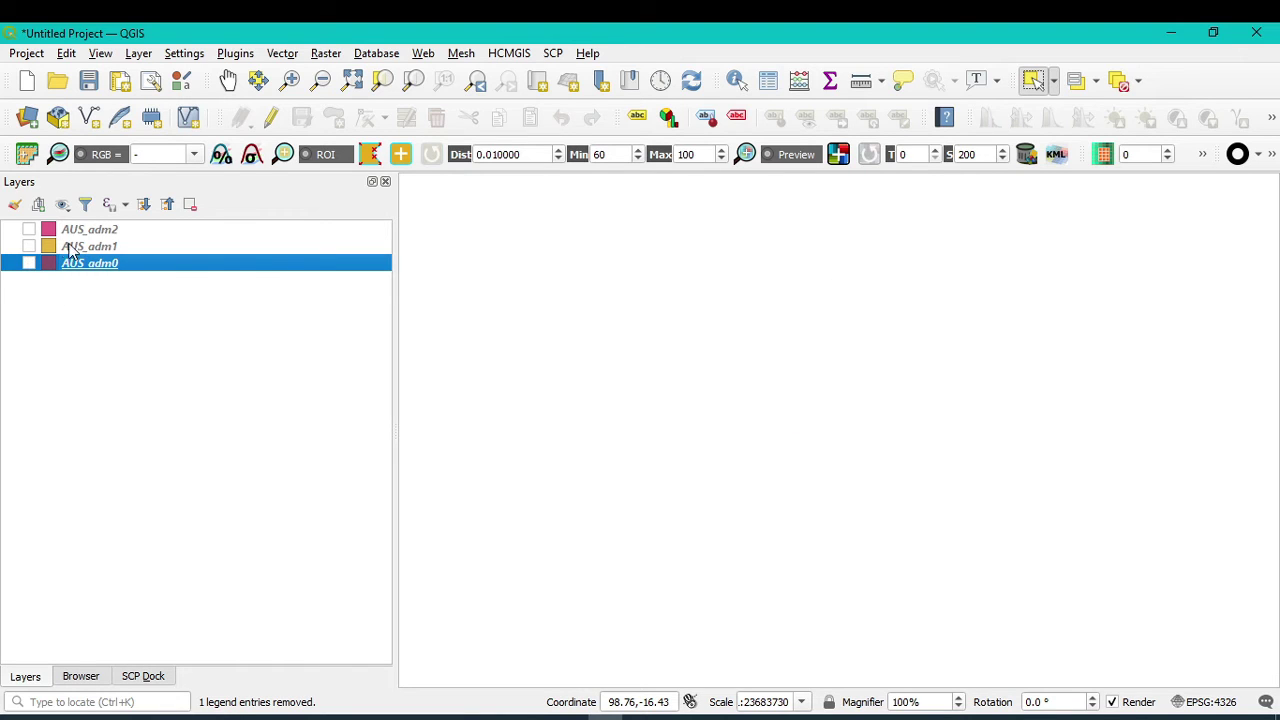
left_click(29, 247)
left_click(72, 250)
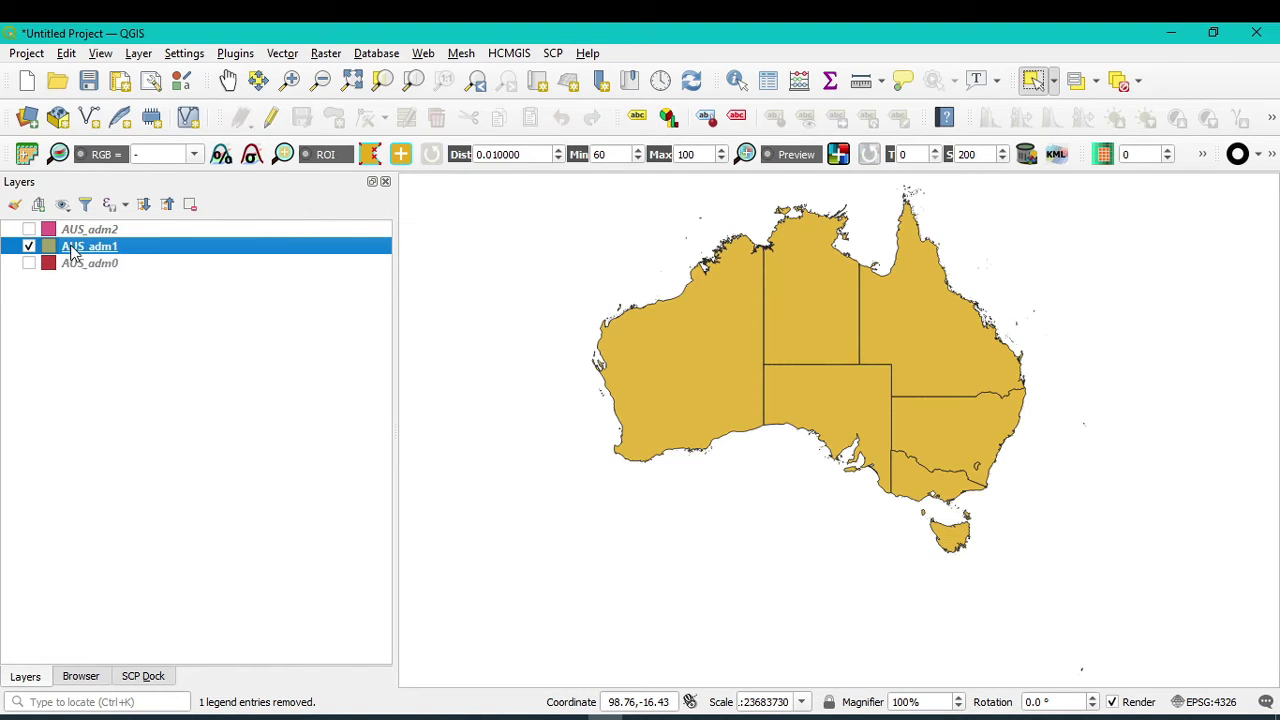
right_click(72, 250)
left_click(112, 255)
Step: Reopen the Geosptial2021 folder in the file browser and add AUS_roads.shp from its AUS_rds folder to the map
left_click(81, 677)
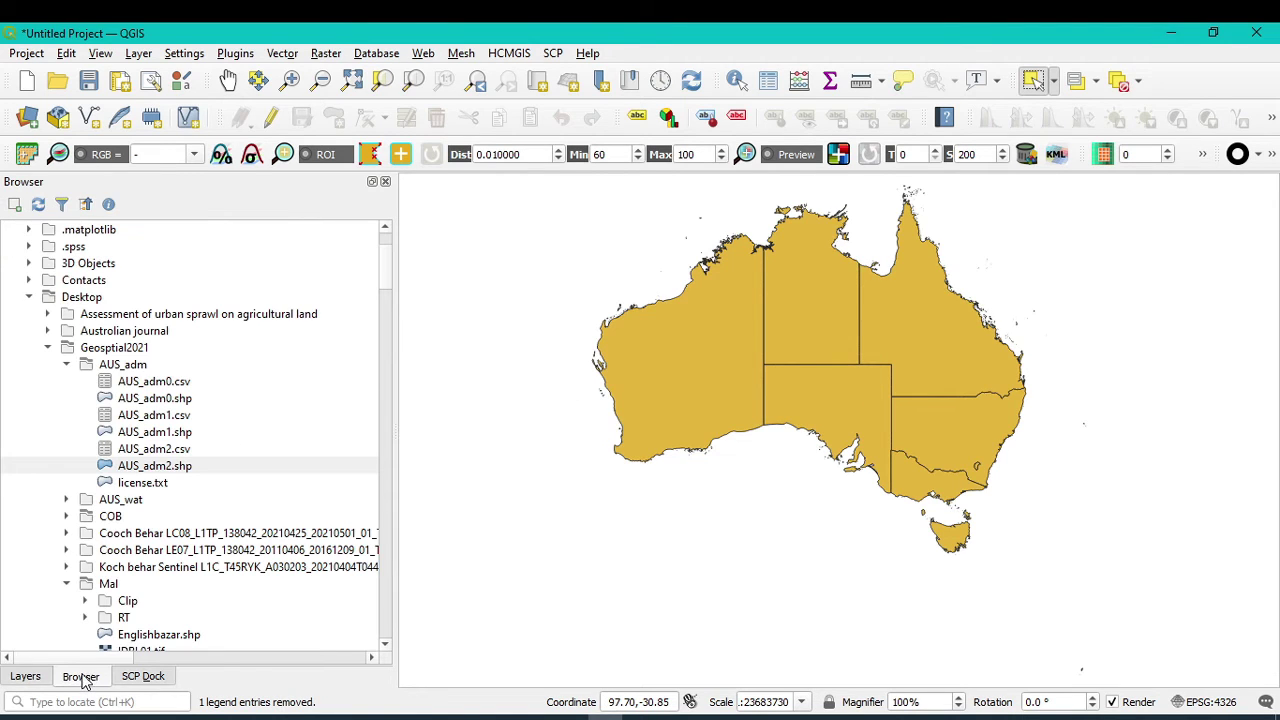
left_click(47, 348)
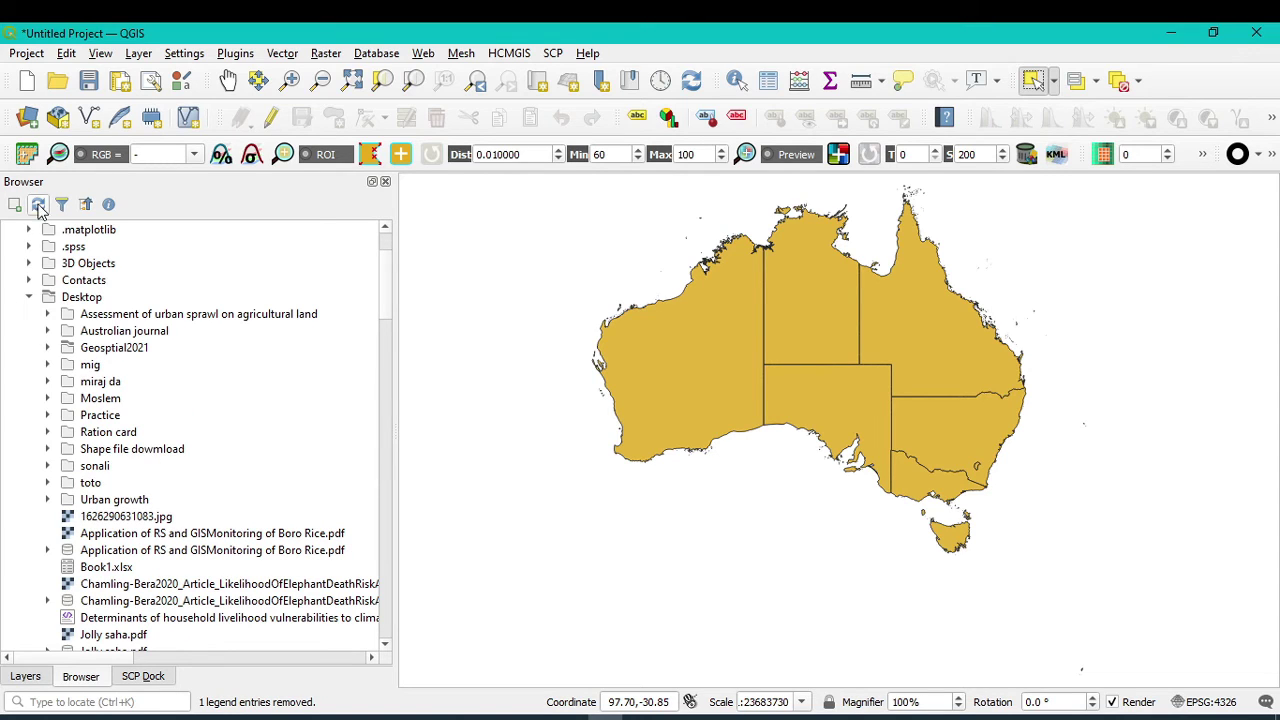
left_click(46, 349)
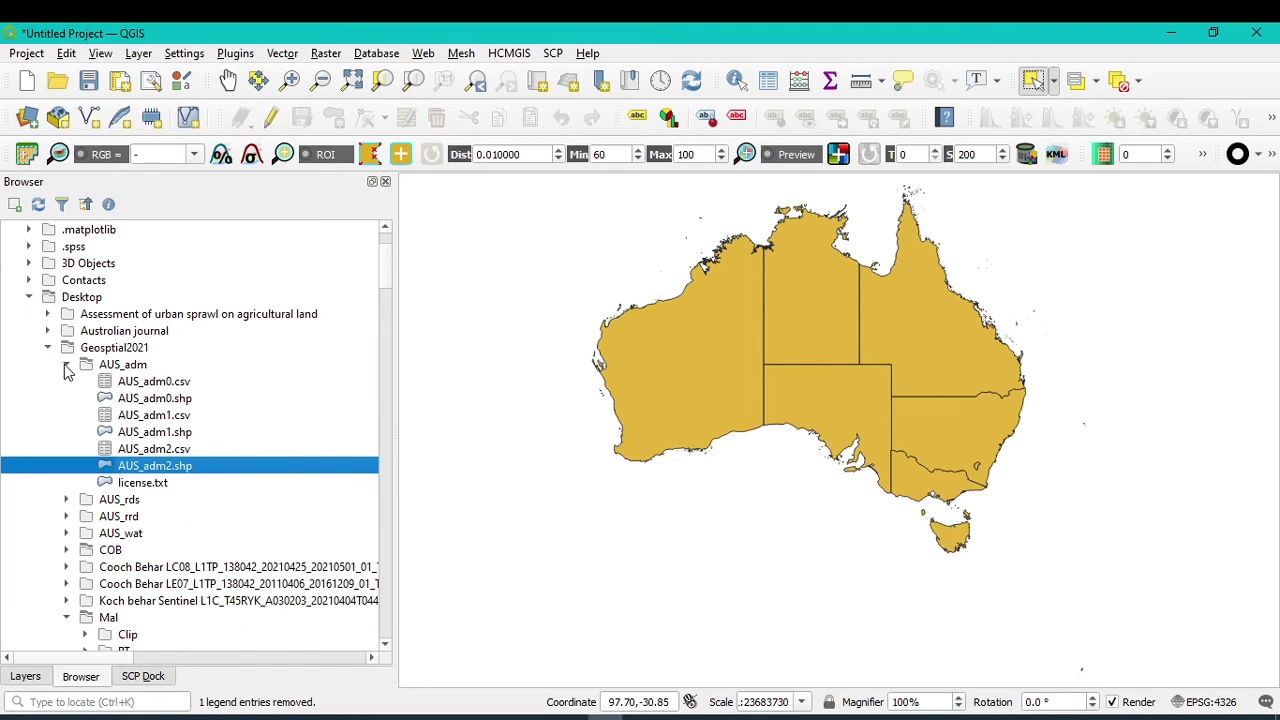
left_click(66, 365)
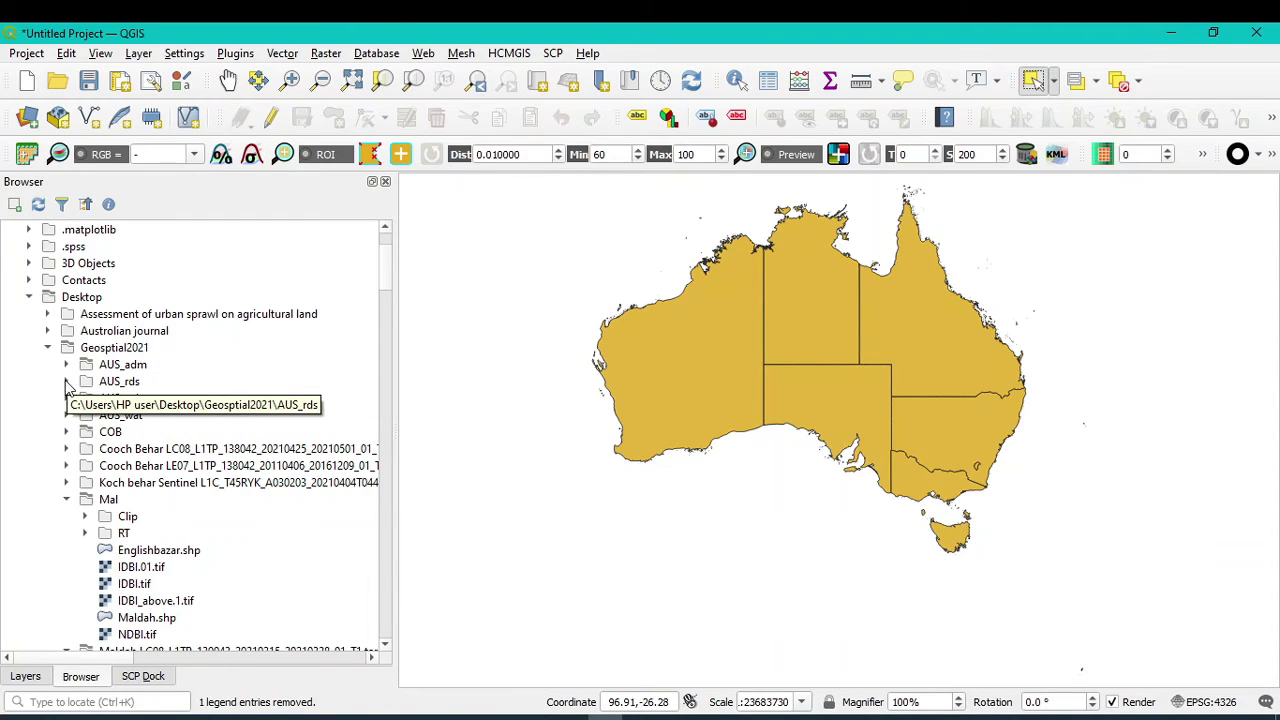
double_click(134, 382)
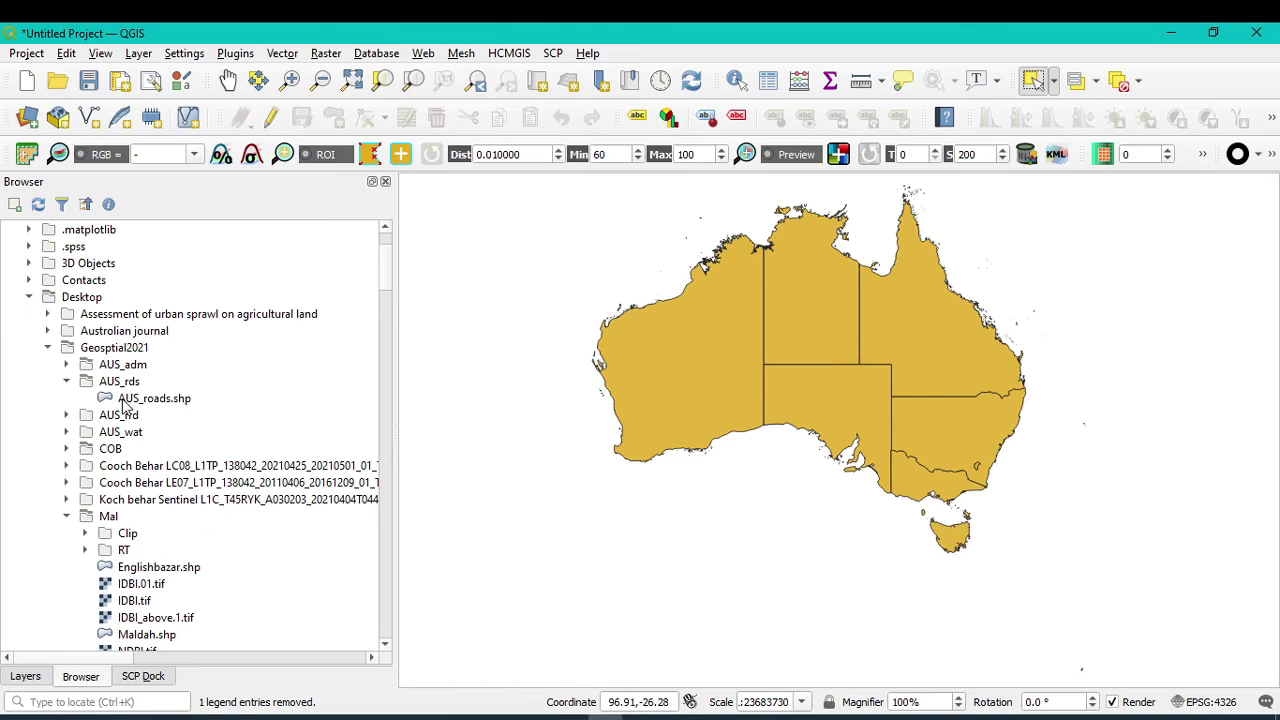
left_click(125, 401)
left_click_drag(125, 401, 675, 353)
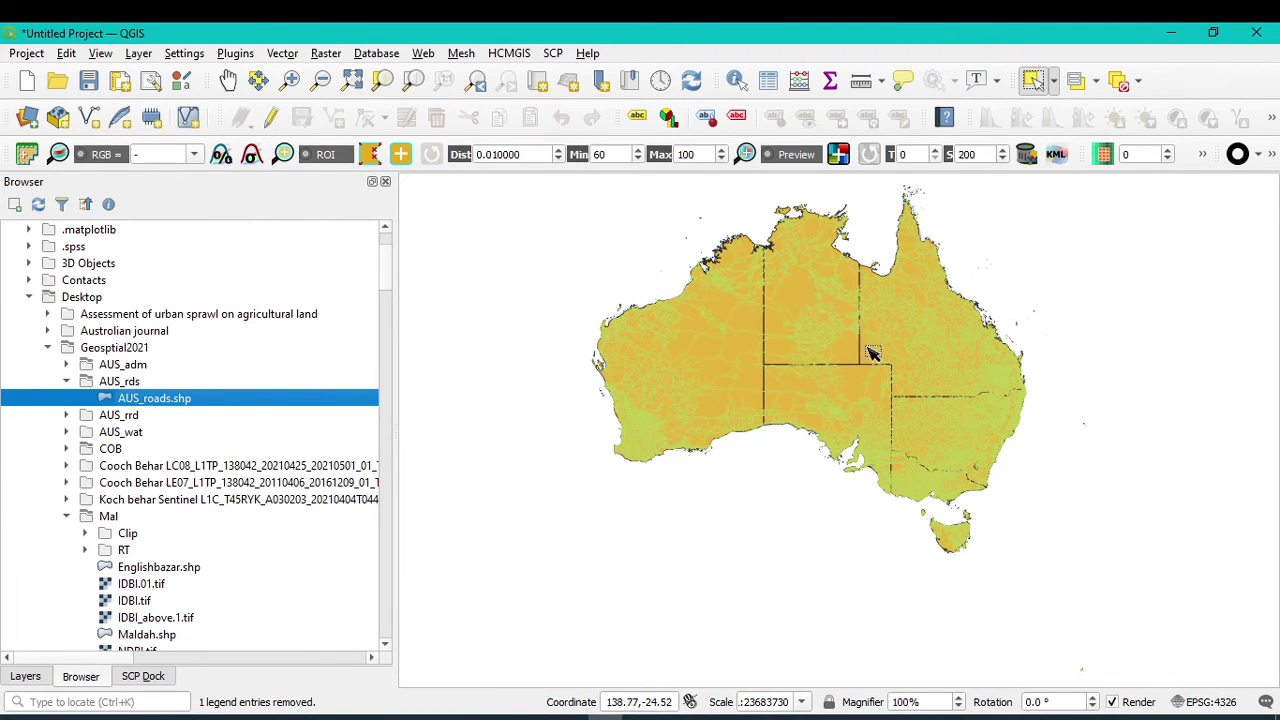
Step: Hide the AUS_adm1 layer and zoom to the AUS_roads layer
left_click(28, 677)
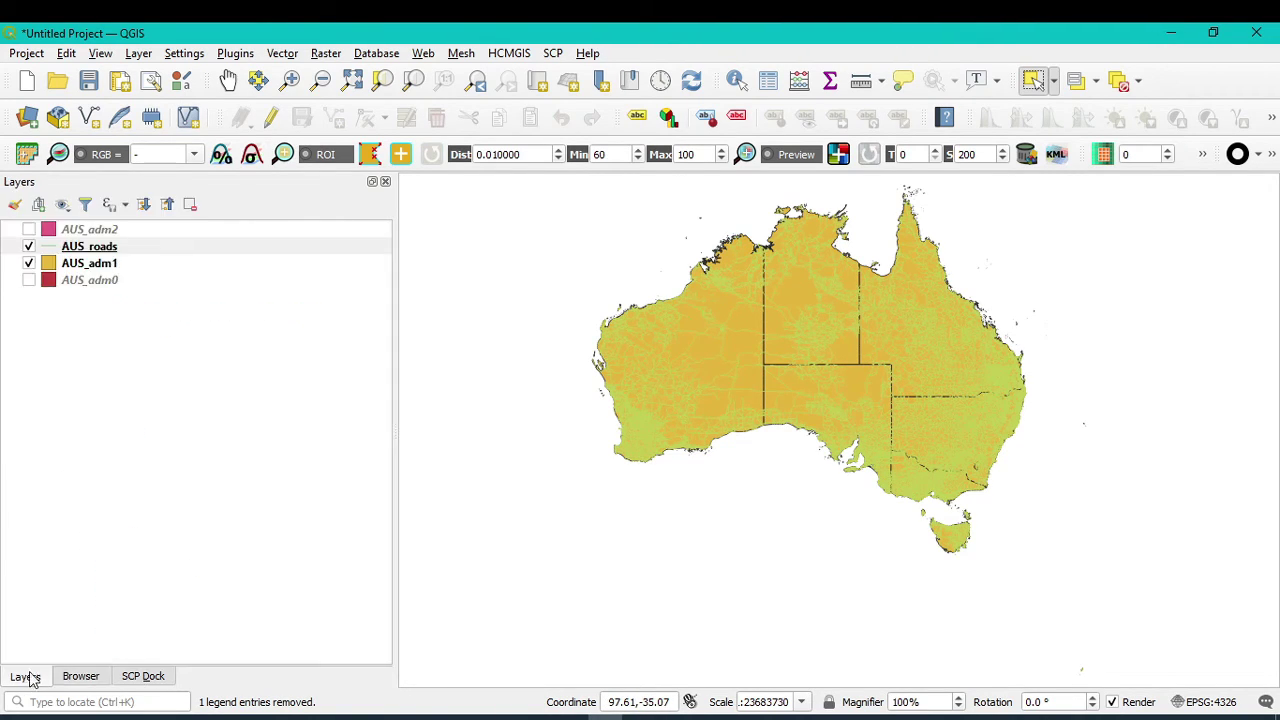
left_click(29, 264)
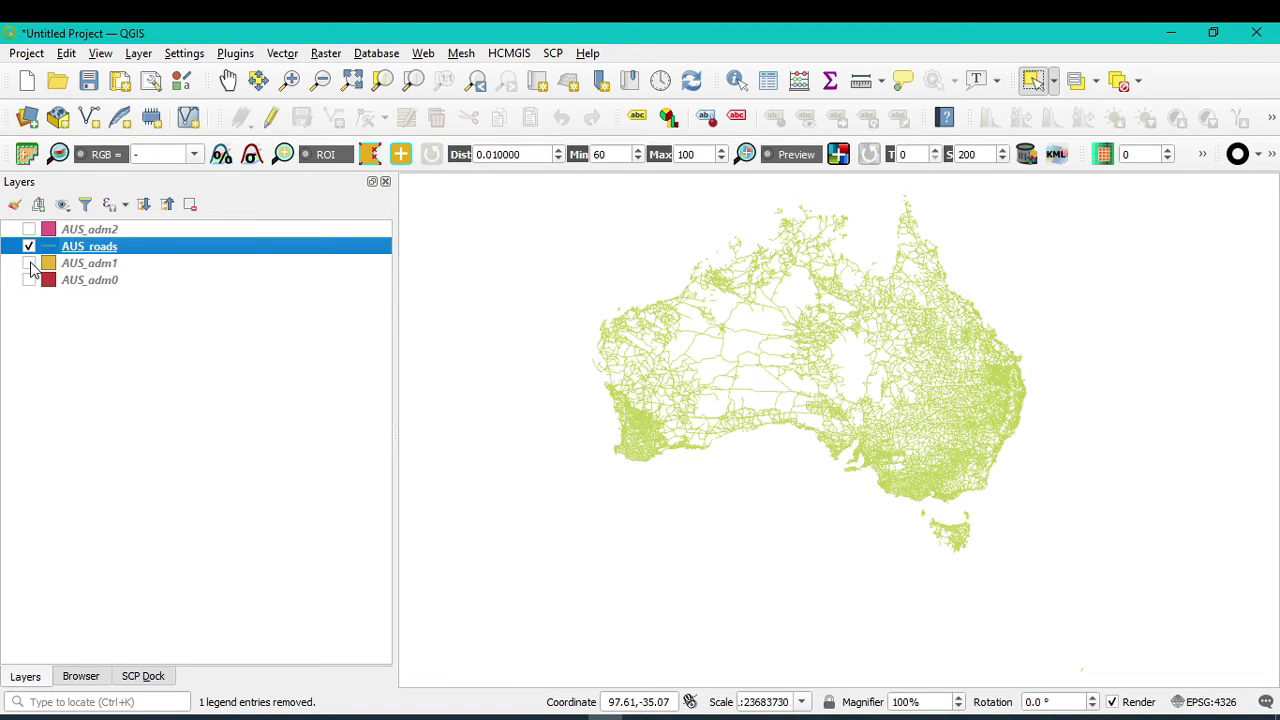
right_click(93, 252)
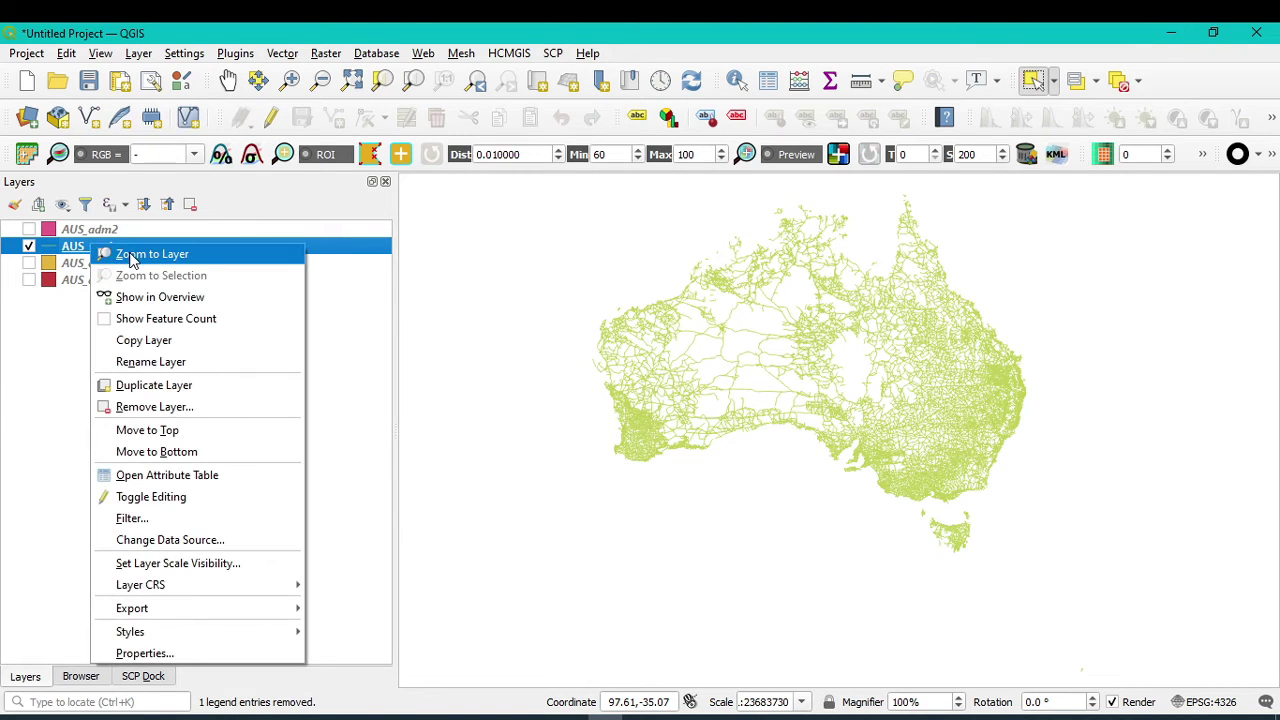
left_click(133, 255)
Step: Examine the southeastern roads up close, return to the full AUS_roads extent, and compare the roads against the AUS_adm1 boundaries
scroll(846, 326, "up", 3)
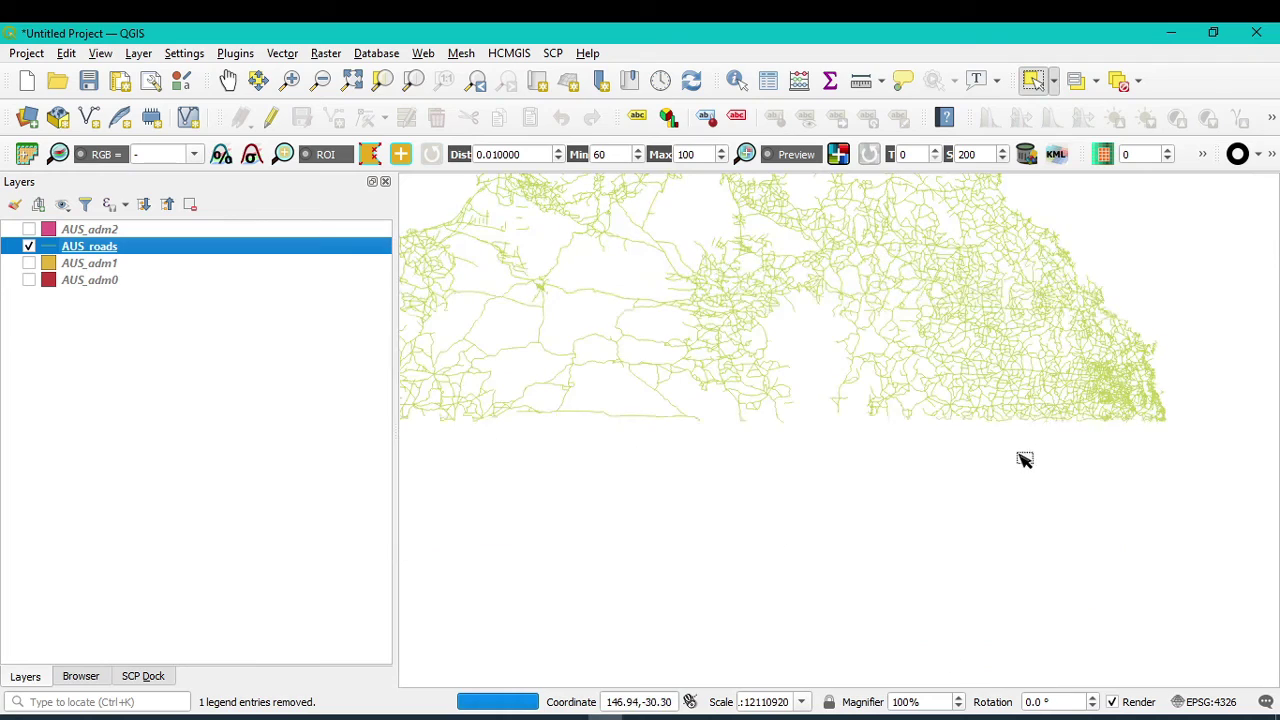
scroll(1017, 578, "up", 3)
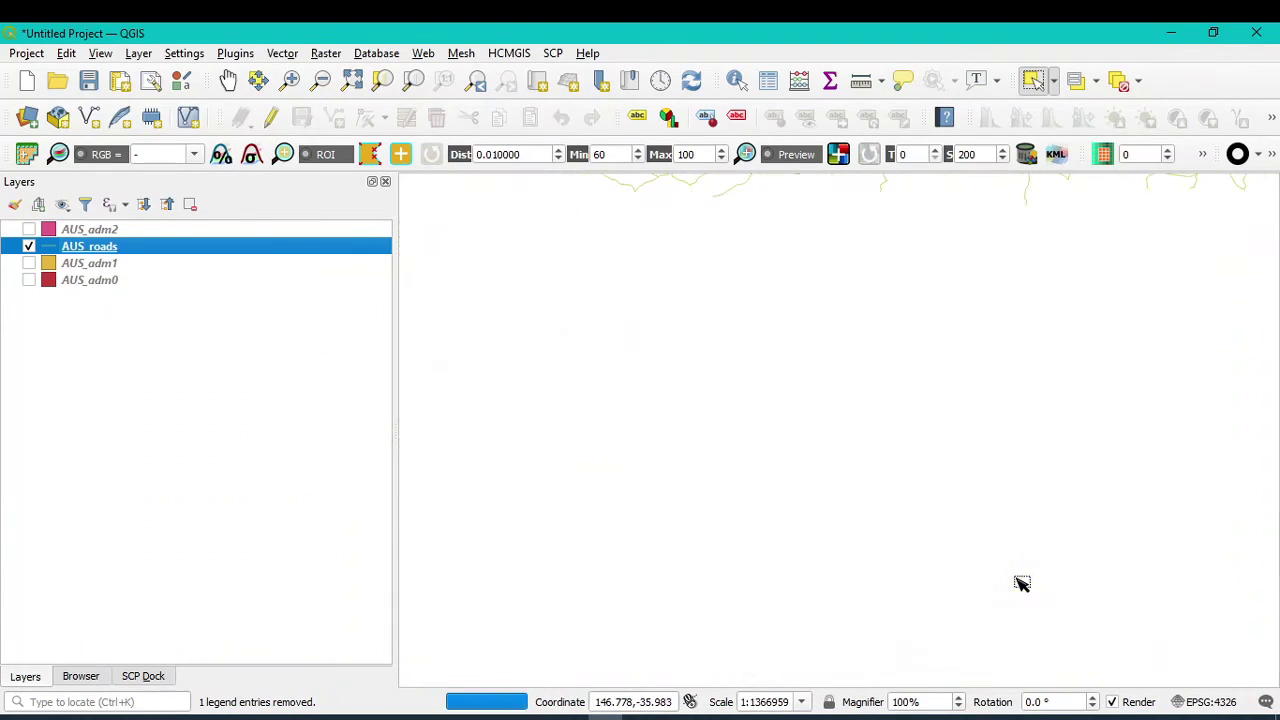
scroll(960, 485, "down", 2)
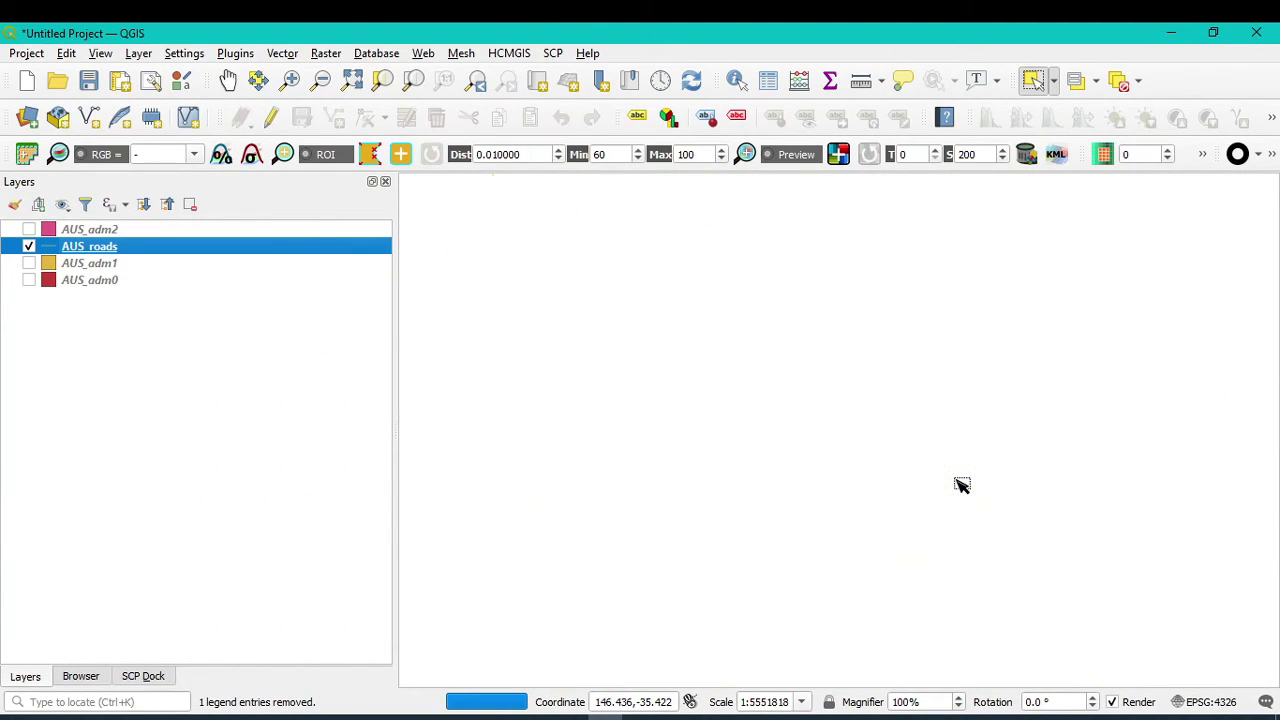
scroll(910, 376, "down", 2)
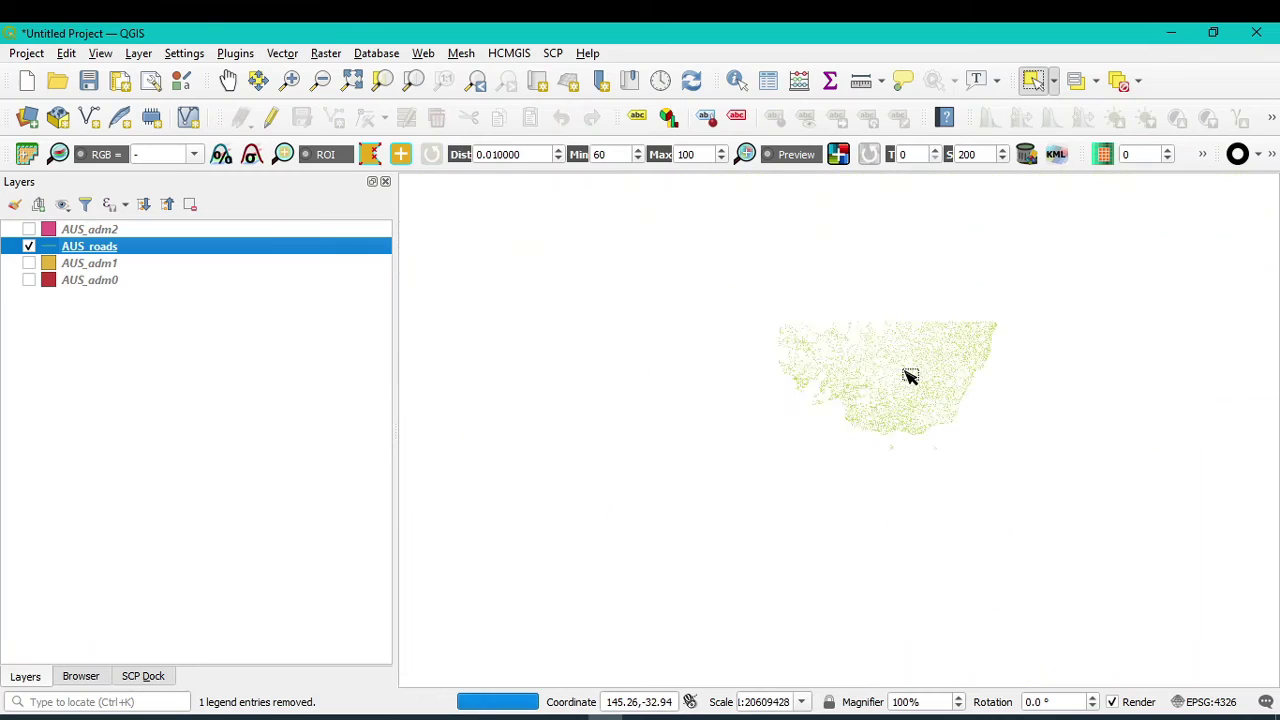
right_click(170, 246)
left_click(205, 251)
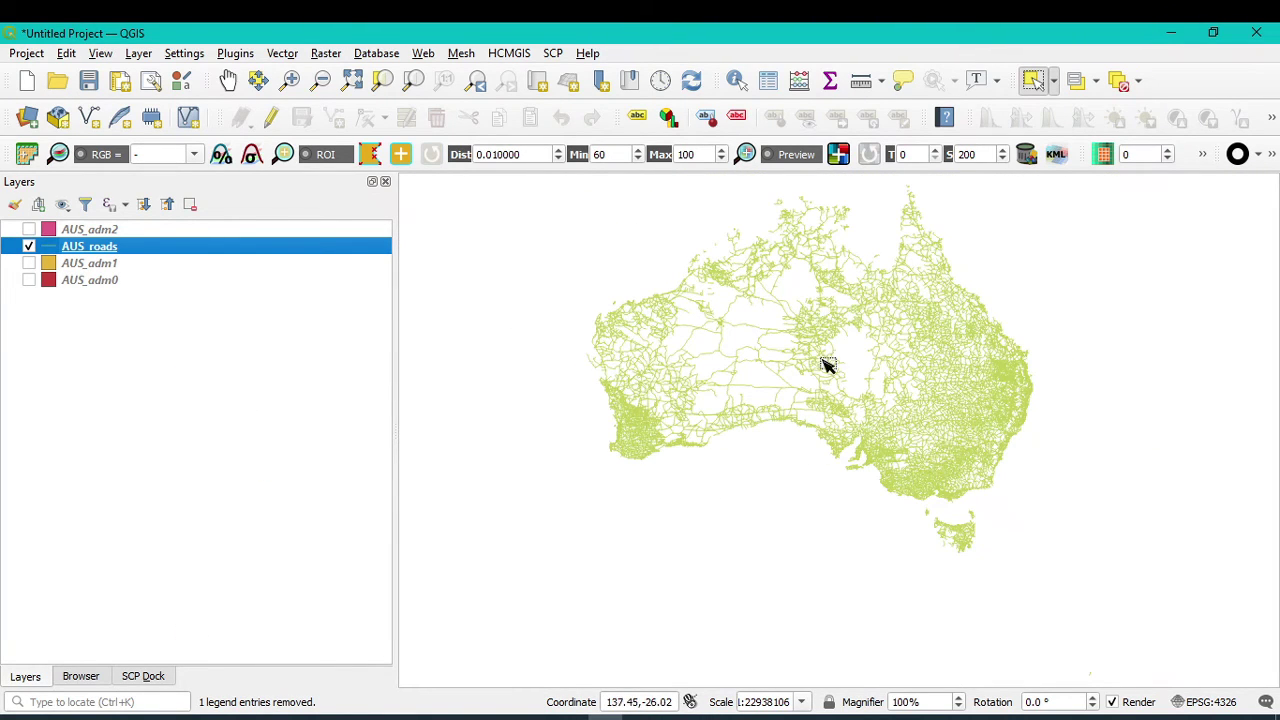
left_click(29, 263)
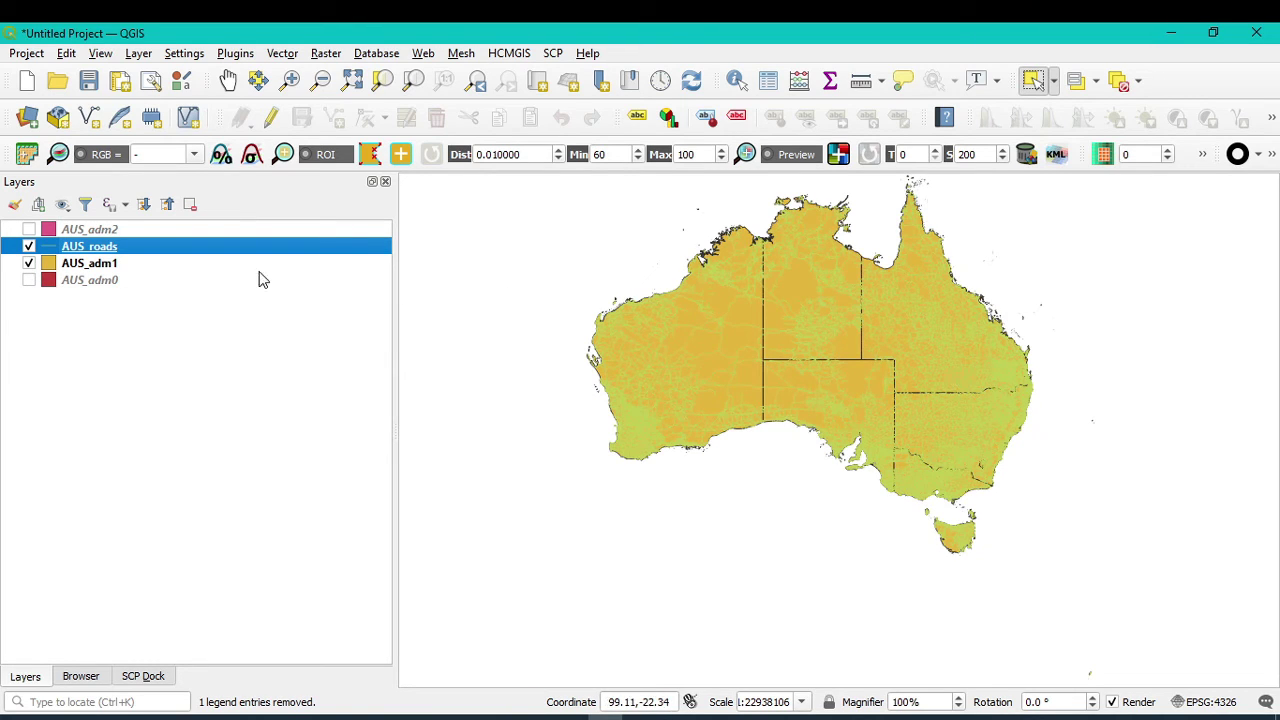
left_click(29, 264)
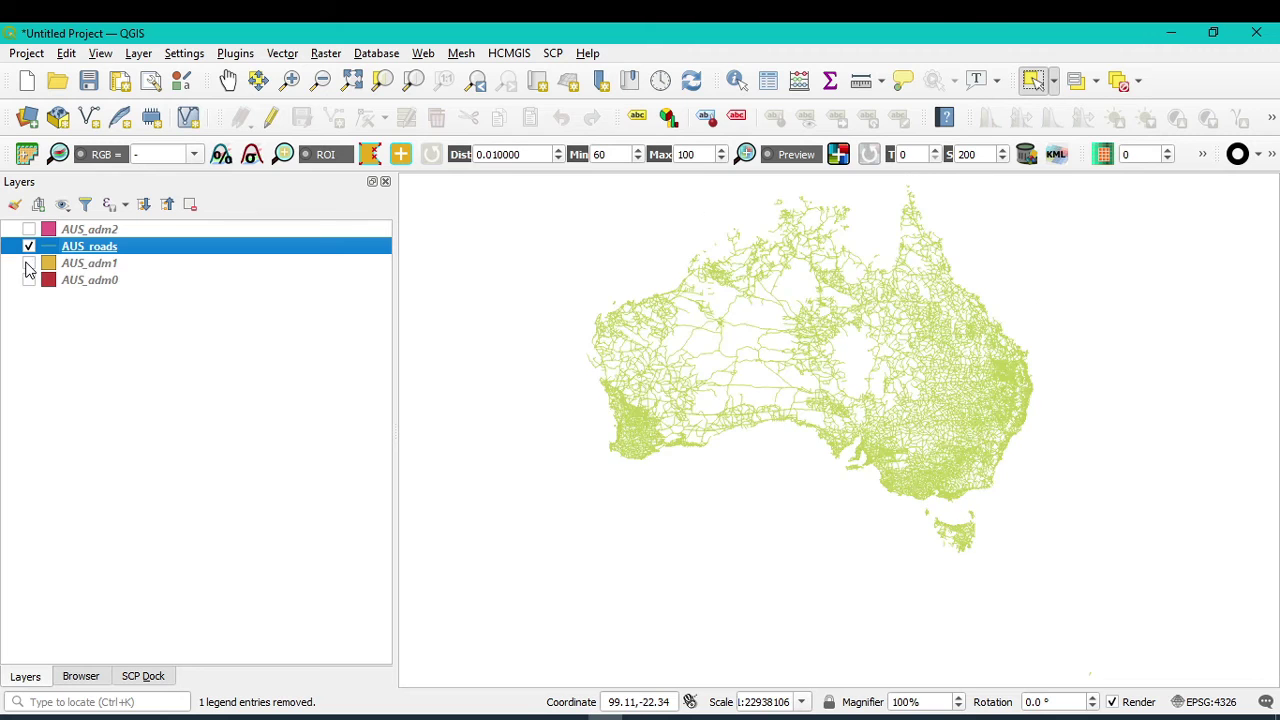
Step: Add AUS_rails.shp from the AUS_rrd folder to the map
left_click(80, 677)
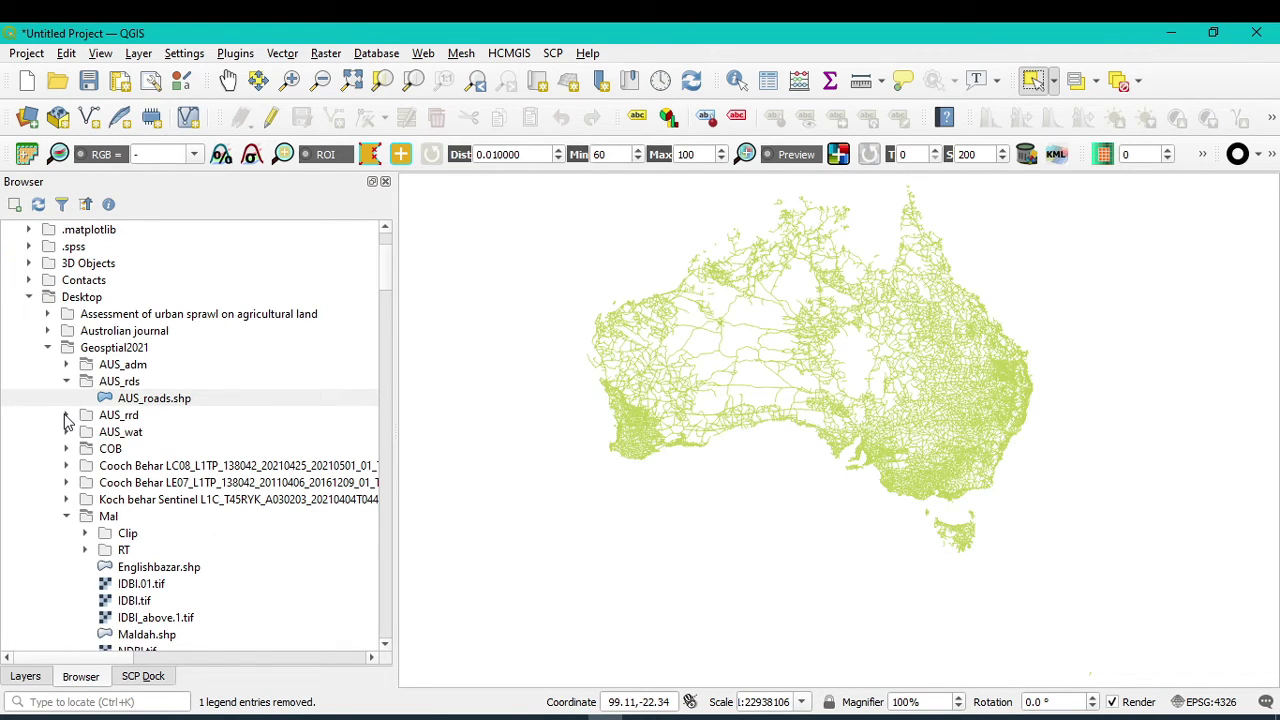
left_click(66, 416)
left_click_drag(130, 433, 843, 376)
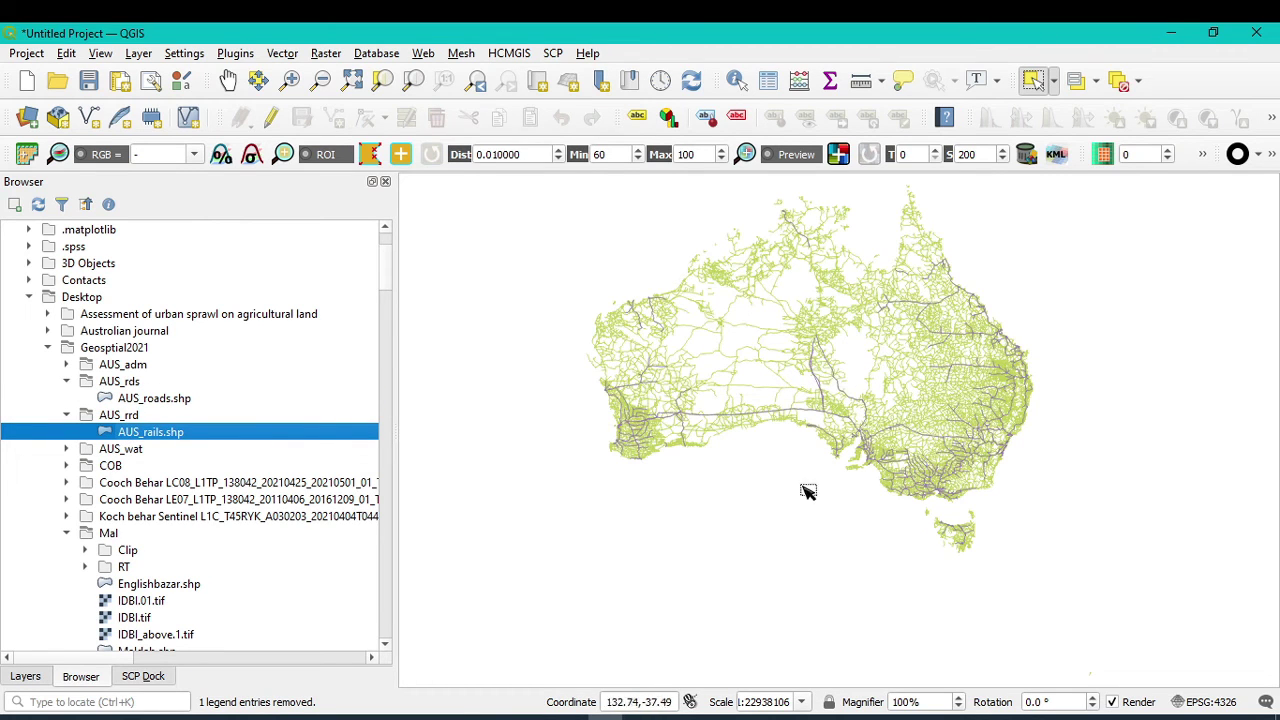
scroll(757, 509, "up", 3)
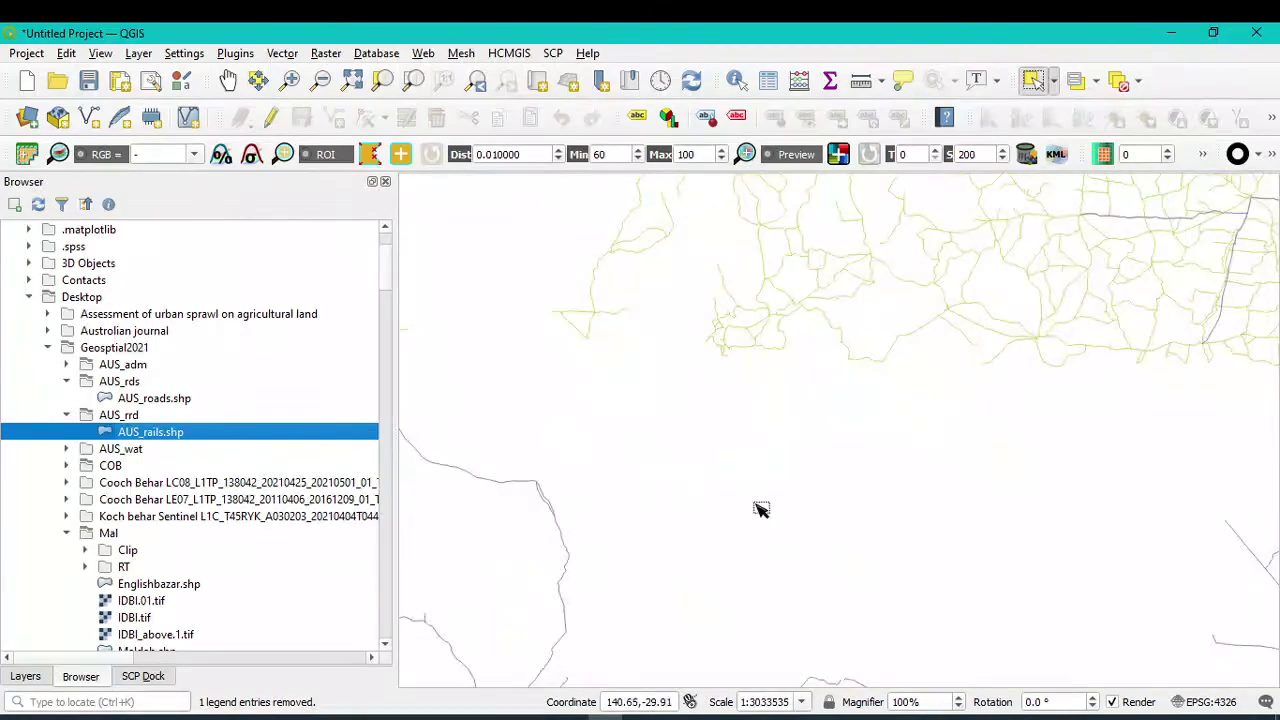
scroll(737, 509, "down", 4)
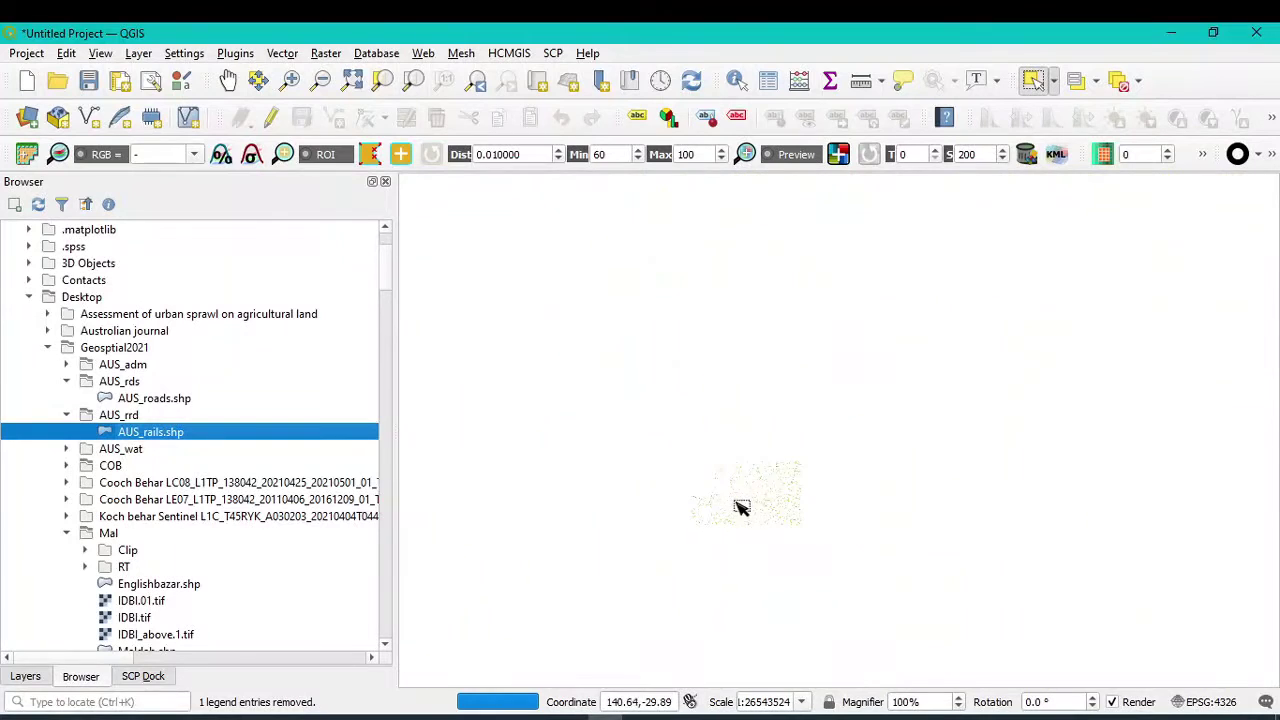
Step: Hide AUS_roads, show AUS_adm1 beneath the railways and zoom to the AUS_adm1 layer
left_click(25, 677)
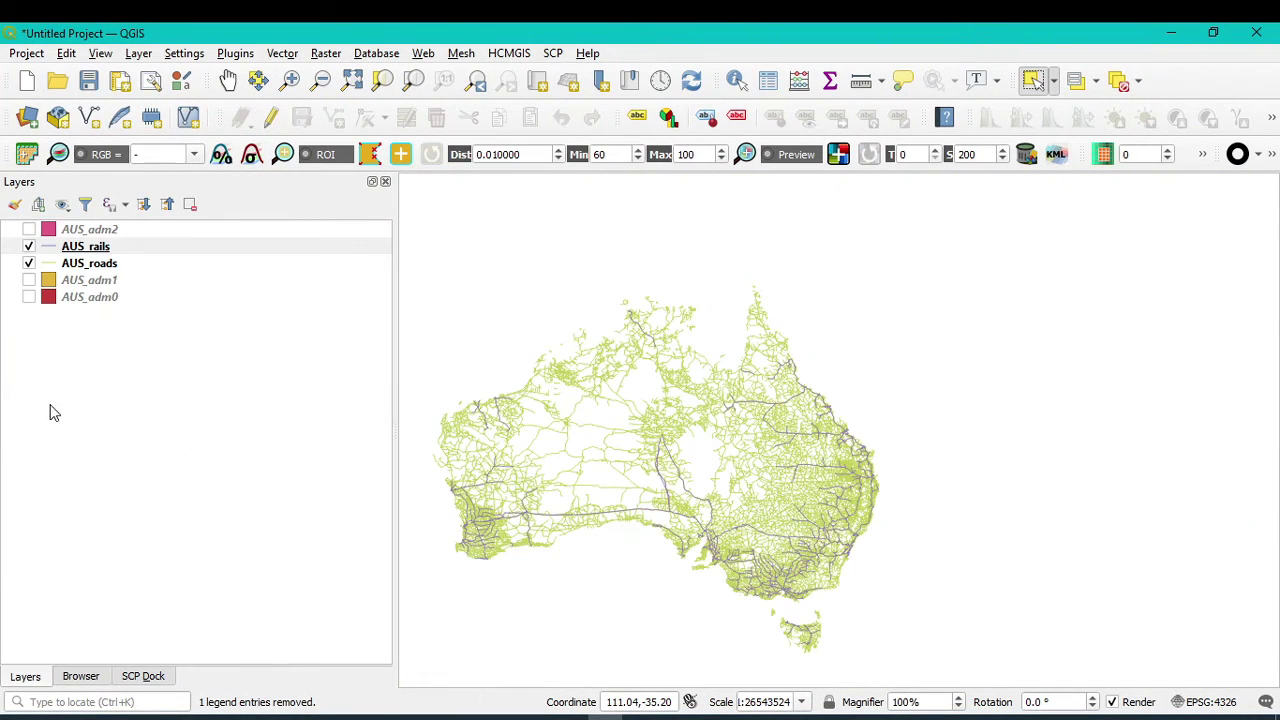
left_click(28, 263)
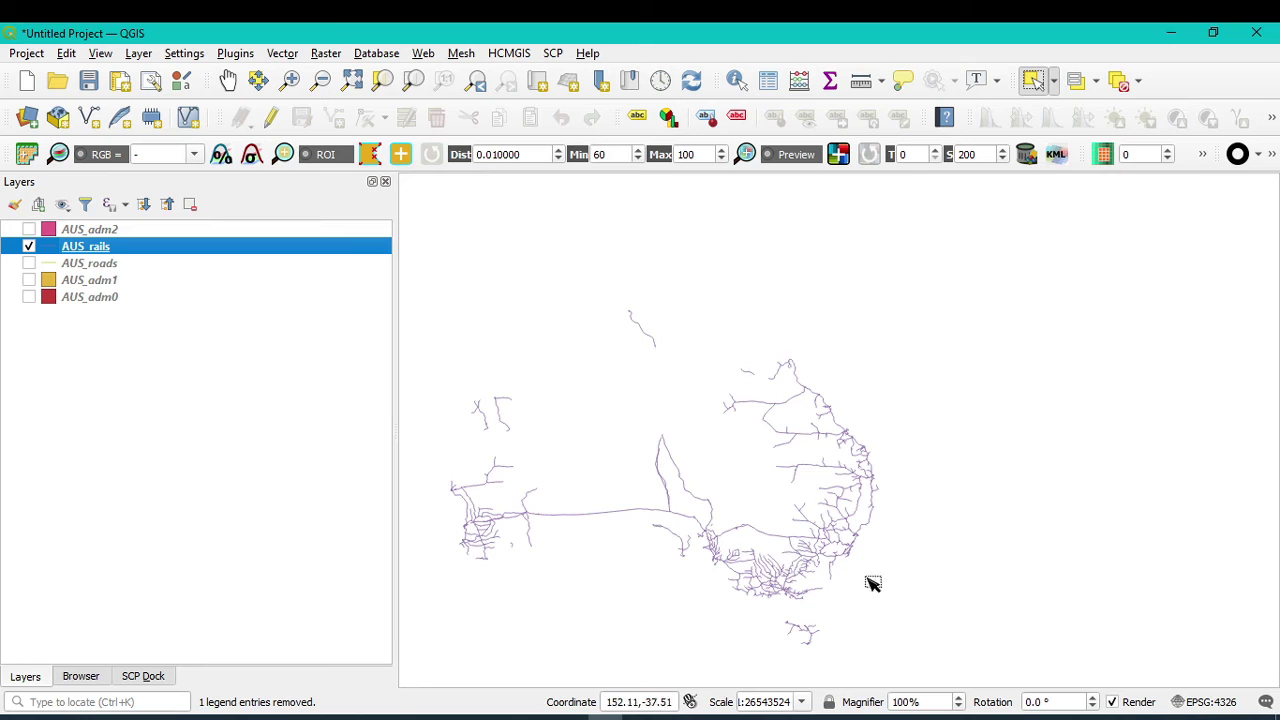
left_click(28, 280)
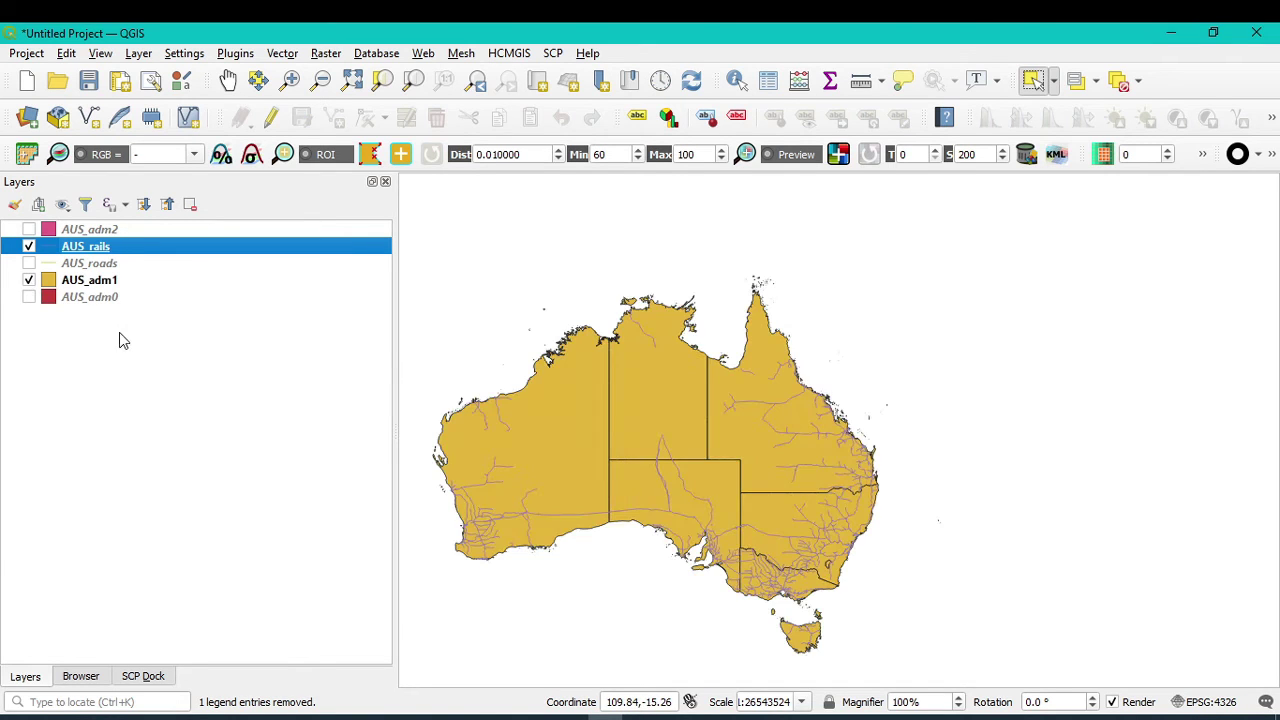
right_click(90, 284)
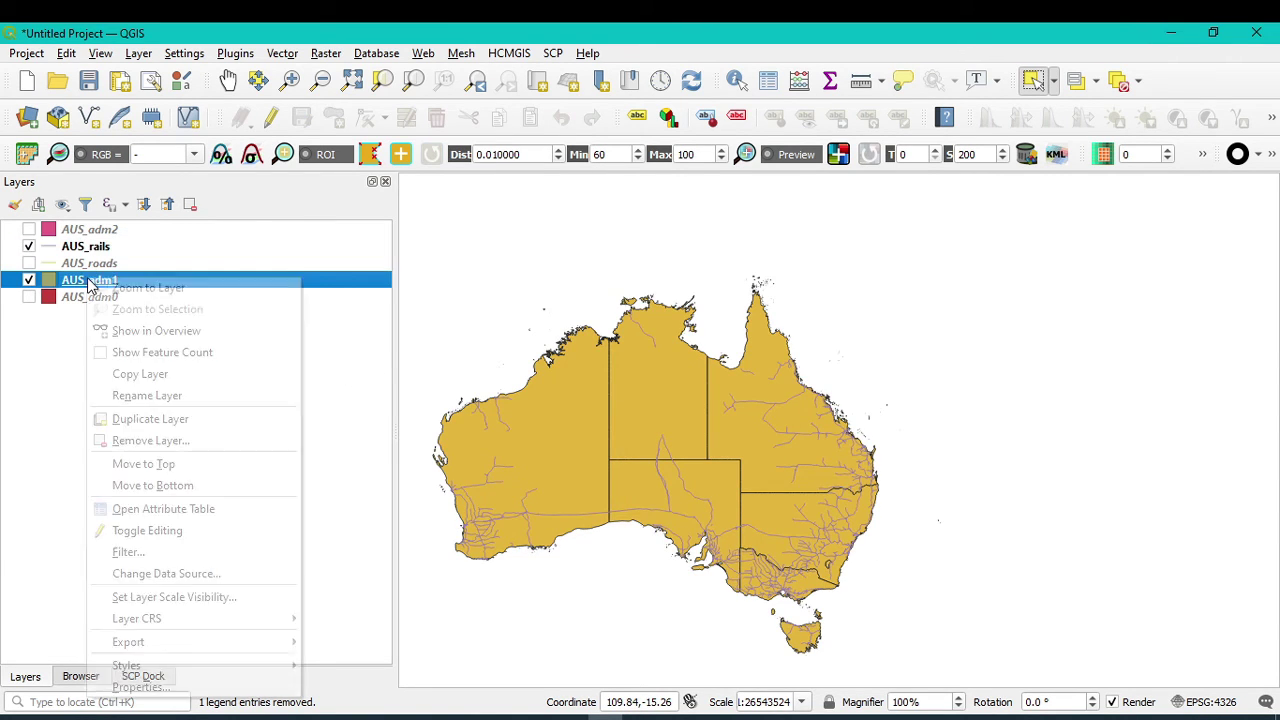
left_click(122, 300)
scroll(988, 466, "up", 3)
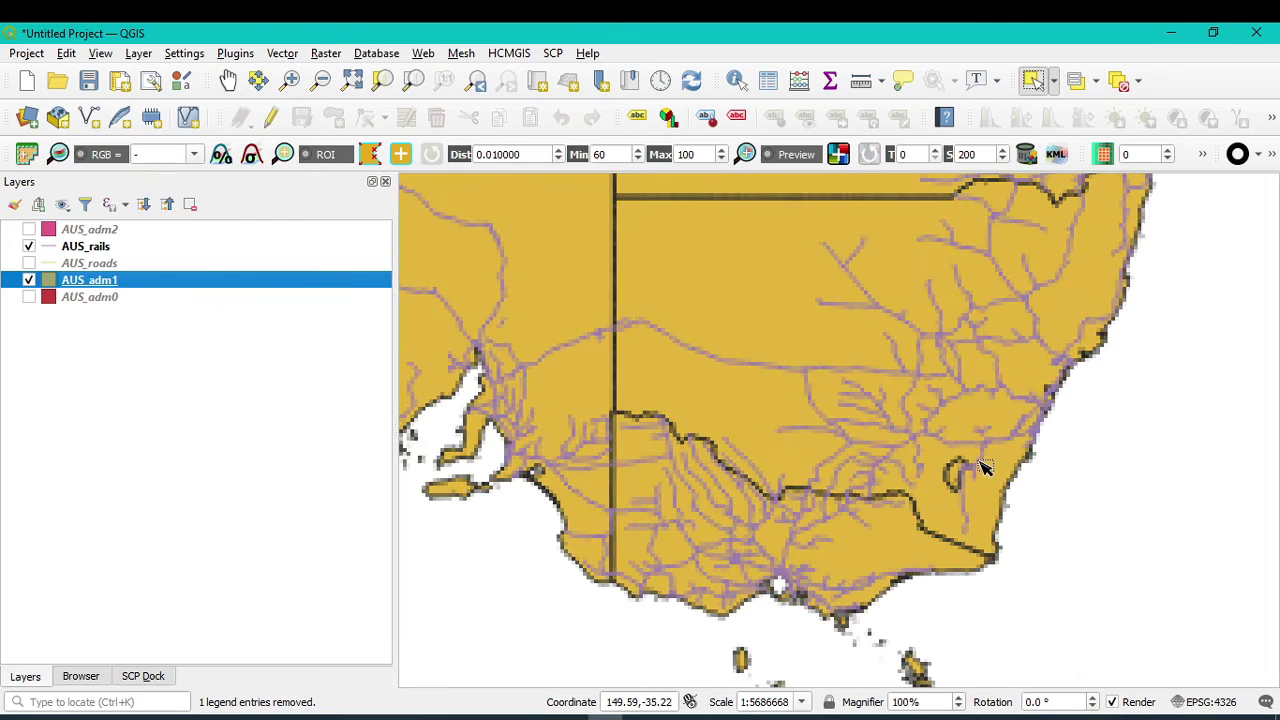
scroll(946, 346, "down", 3)
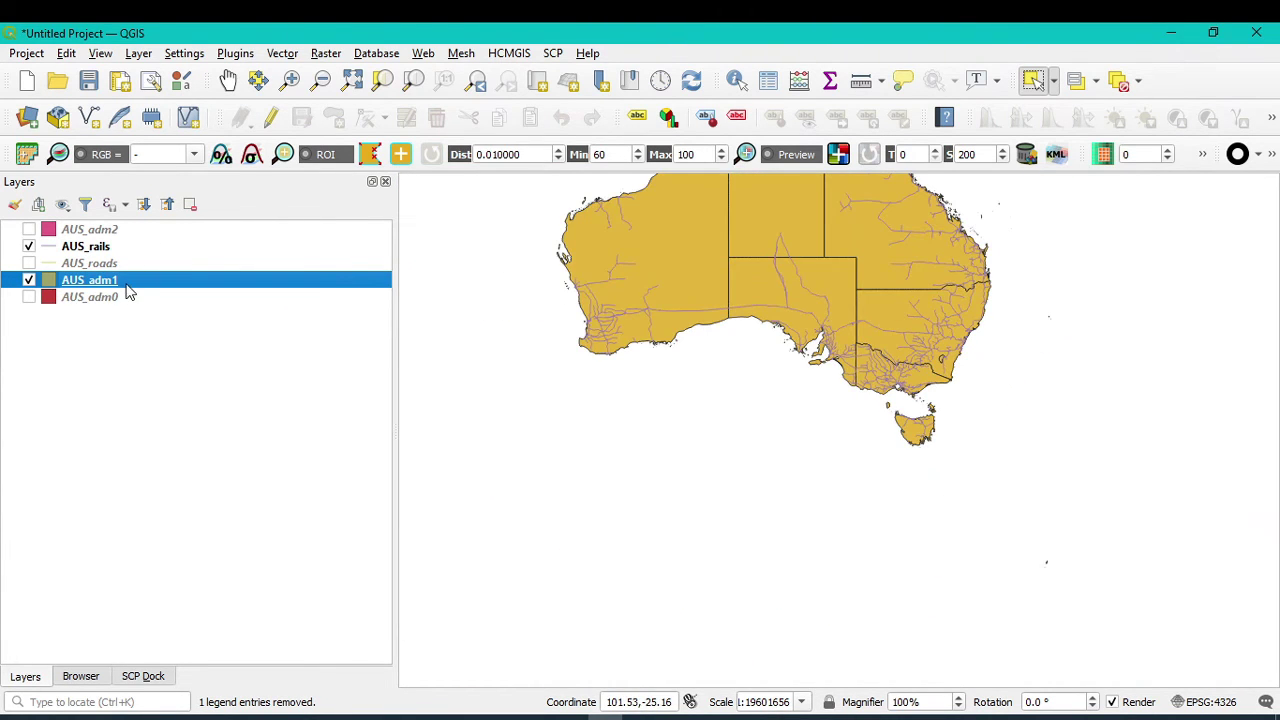
right_click(128, 290)
left_click(147, 293)
Step: Add AUS_water_areas_dcw.shp and AUS_water_lines_dcw.shp from the AUS_wat folder to the map
left_click(79, 676)
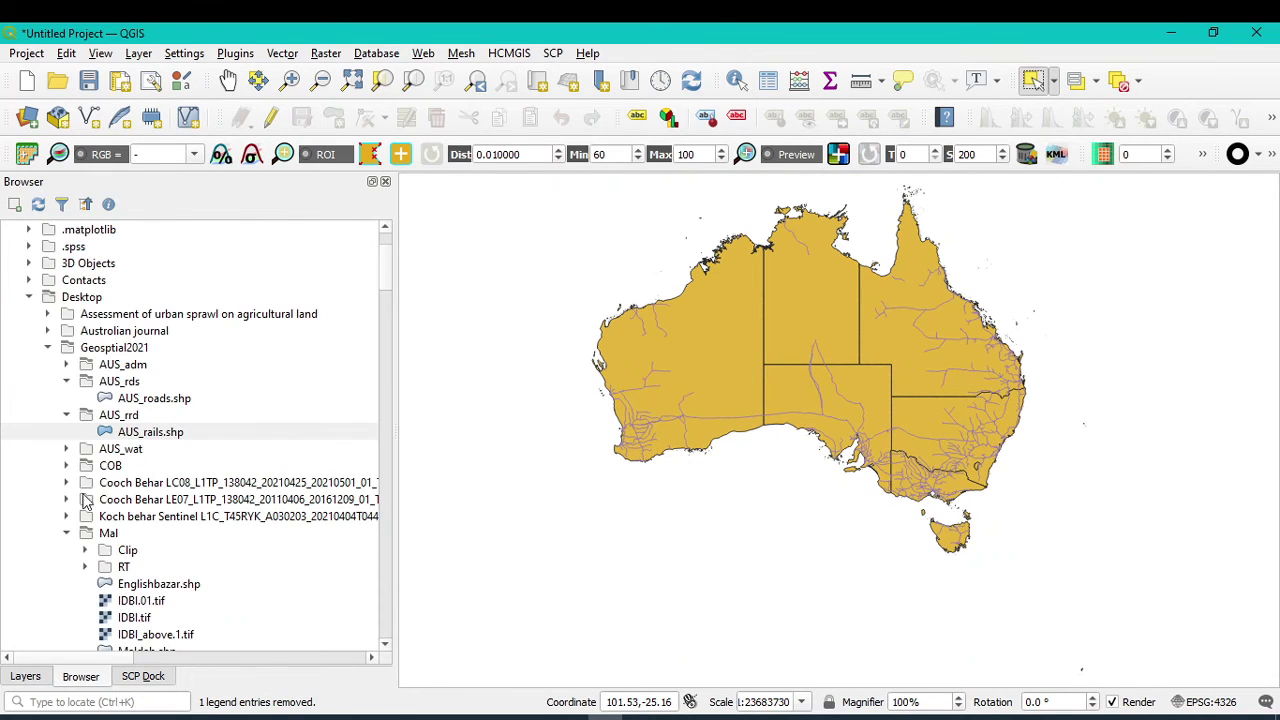
left_click(66, 448)
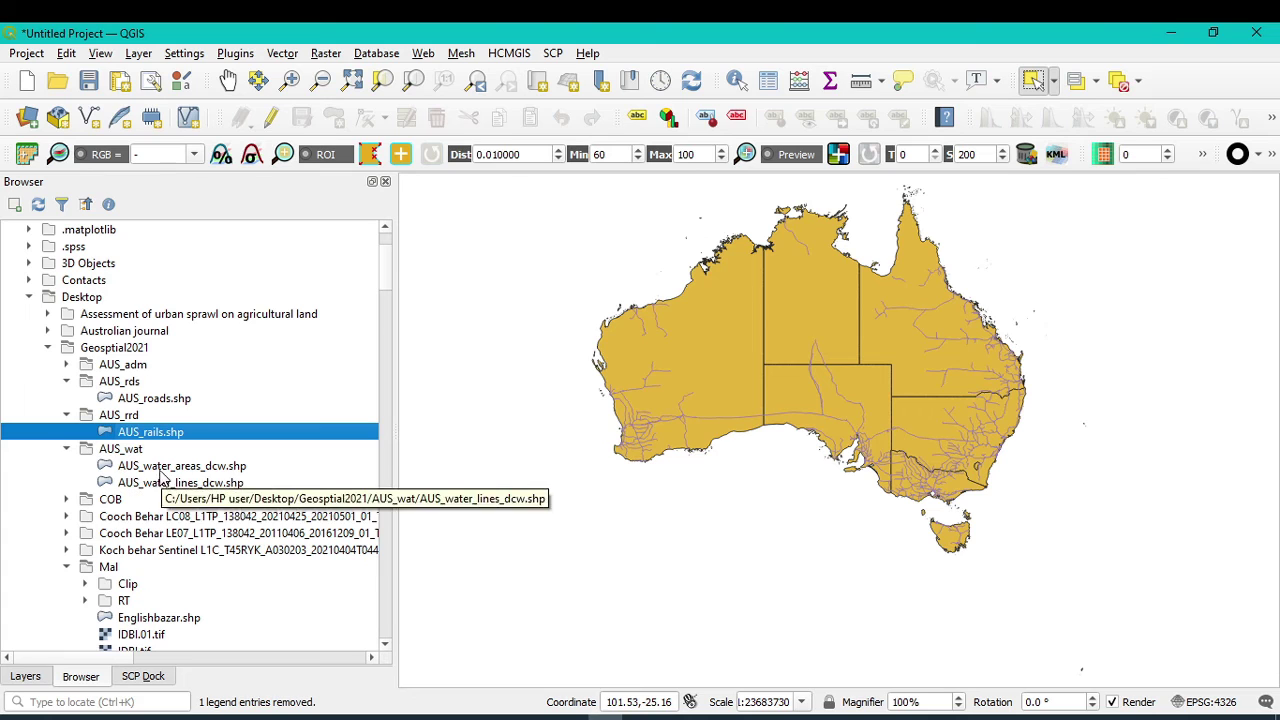
left_click_drag(185, 470, 828, 420)
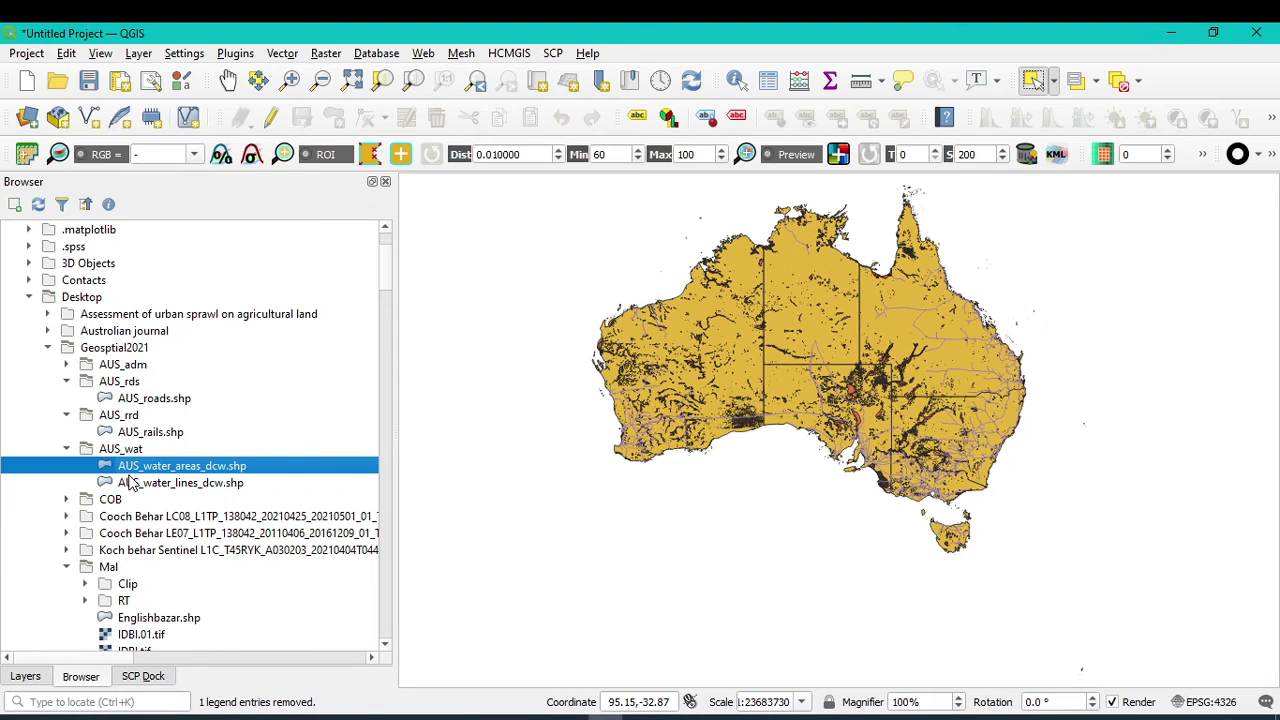
left_click_drag(134, 483, 766, 360)
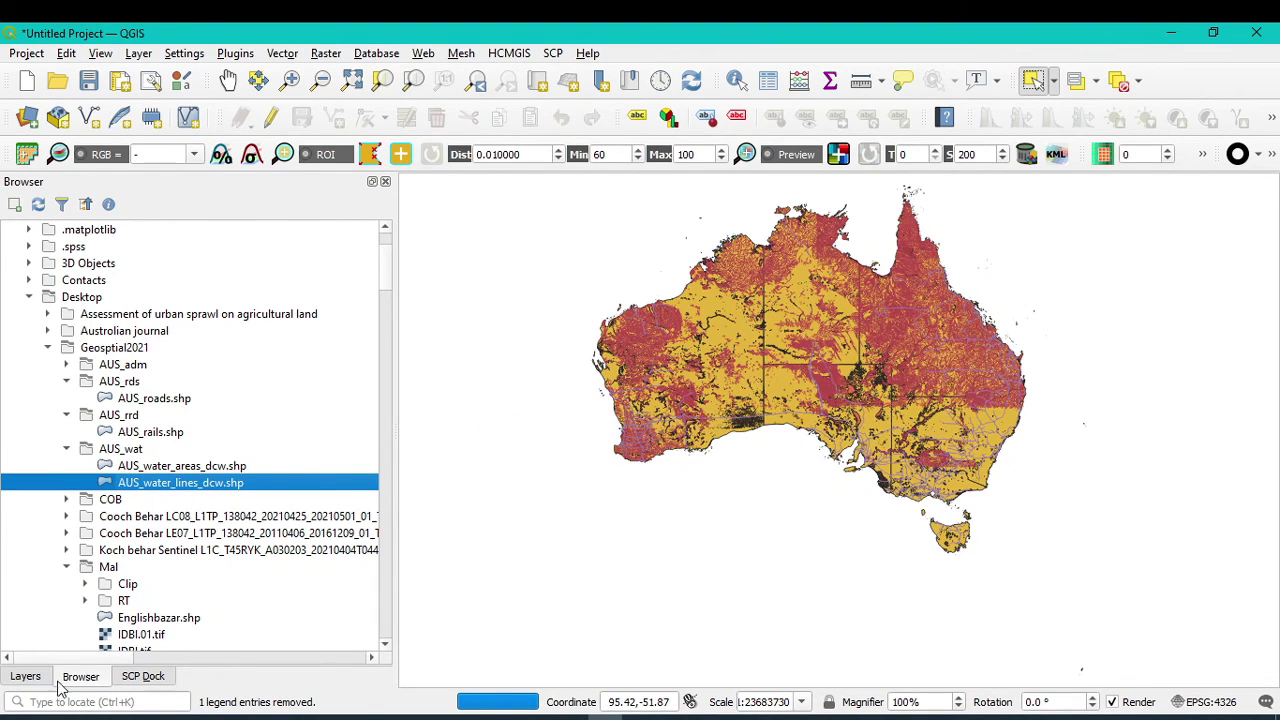
Step: Hide the AUS_adm1, AUS_rails and AUS_water_lines_dcw layers, leaving only AUS_water_areas_dcw shown
left_click(25, 676)
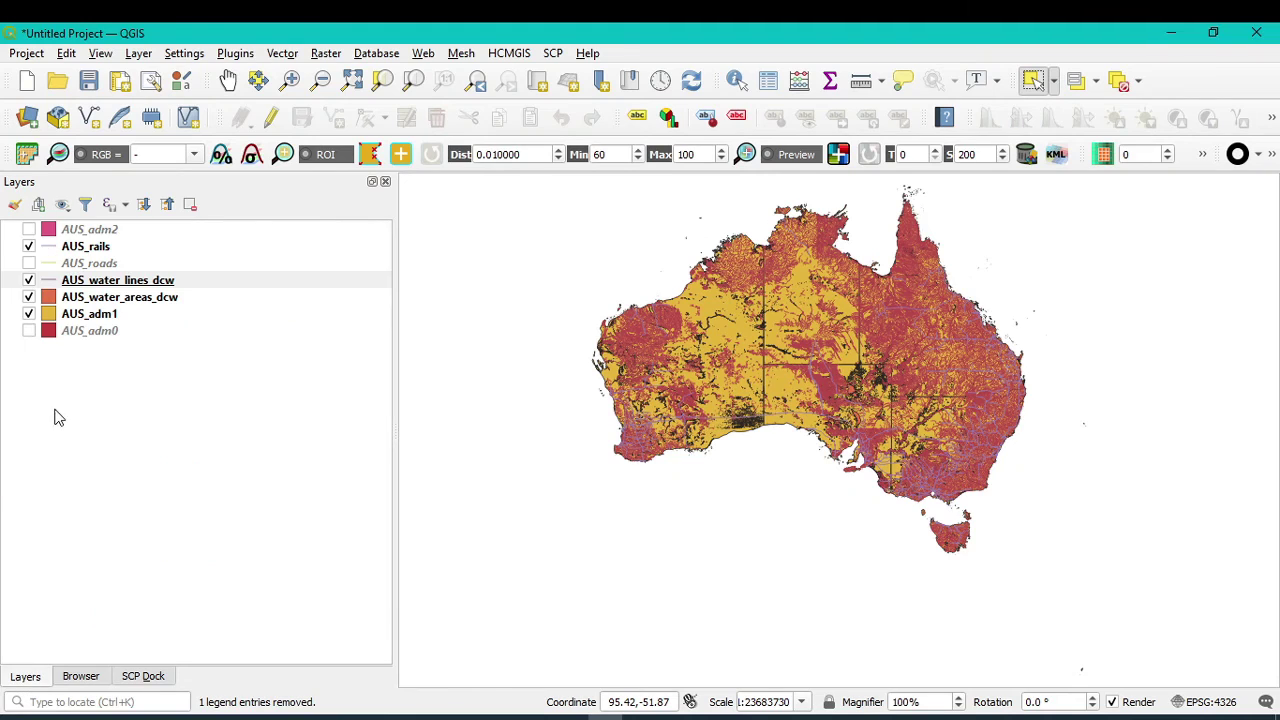
left_click(28, 314)
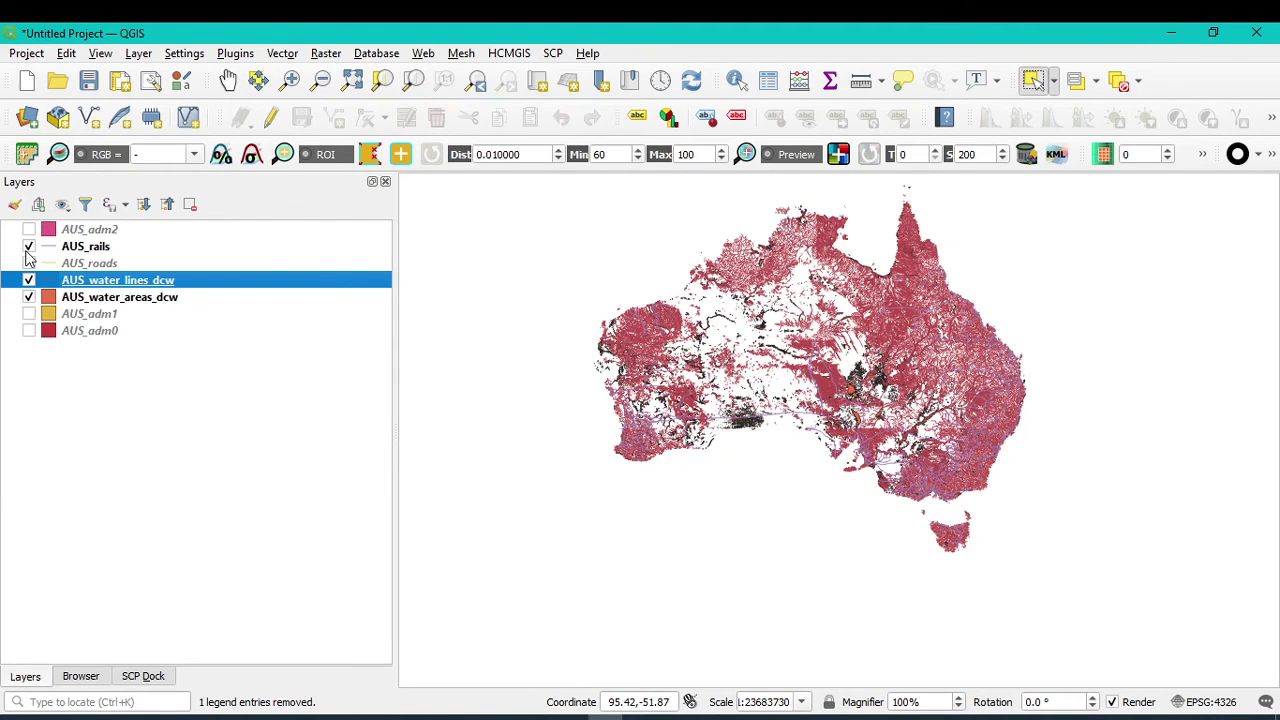
left_click(28, 247)
left_click(29, 280)
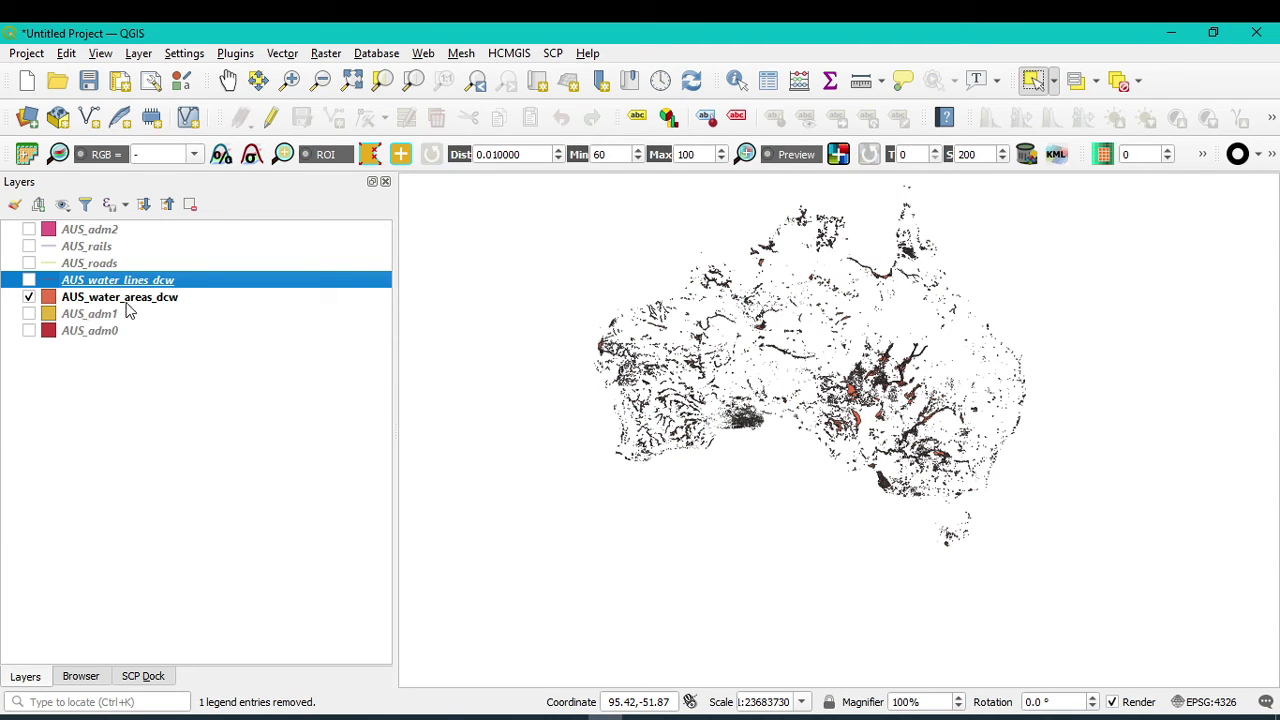
Step: Examine the inland water areas of south-central Australia up close, and zoom to the AUS_water_lines_dcw layer's extent
scroll(915, 420, "up", 1)
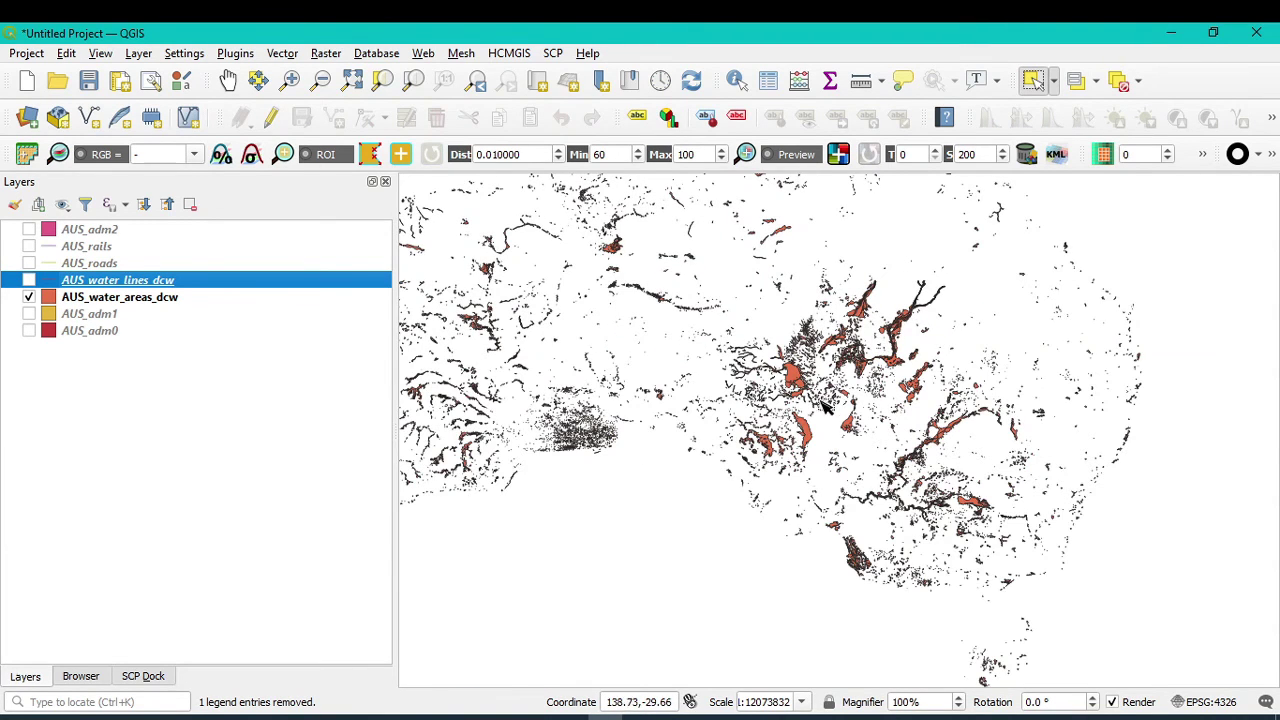
scroll(826, 405, "up", 2)
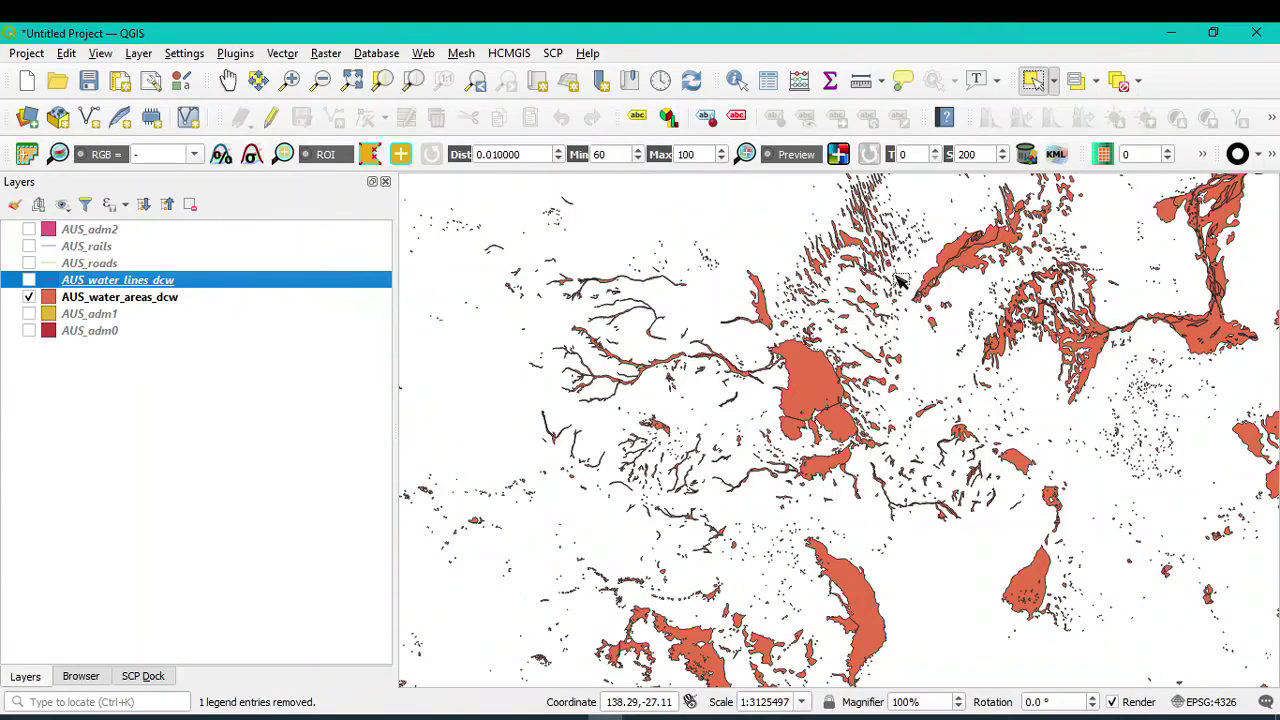
scroll(808, 397, "up", 2)
scroll(870, 425, "down", 4)
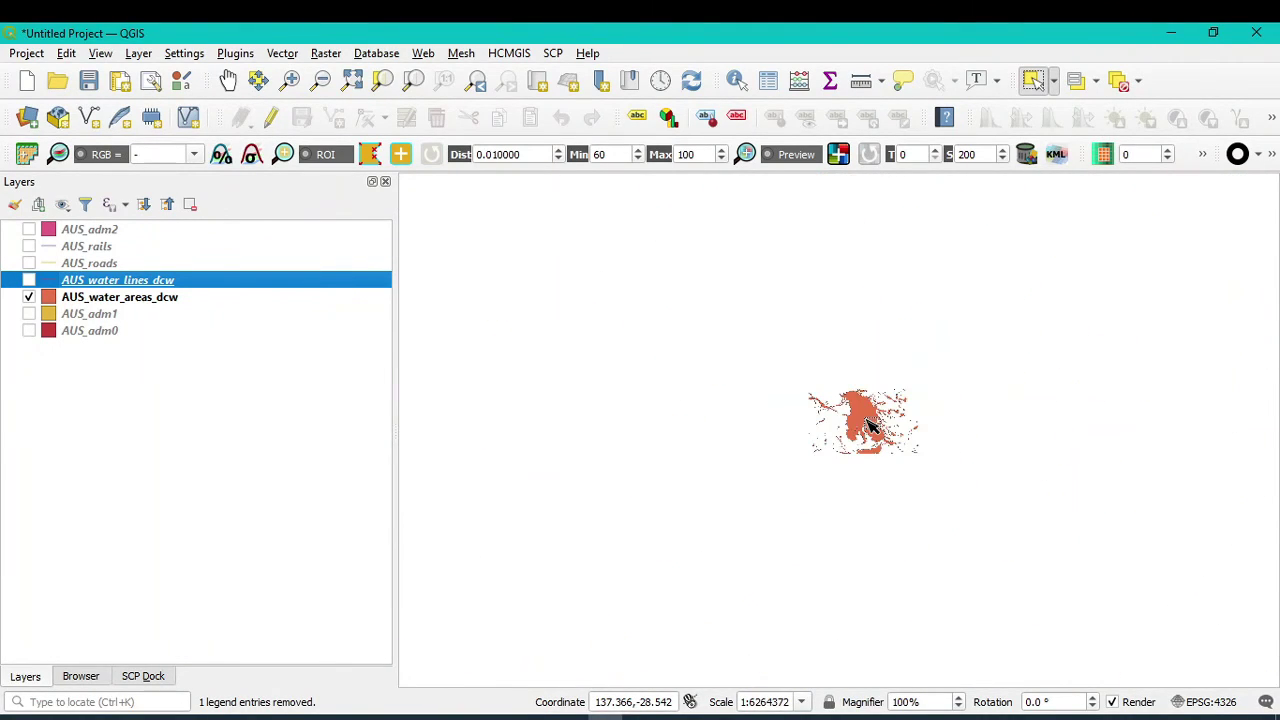
scroll(858, 347, "down", 1)
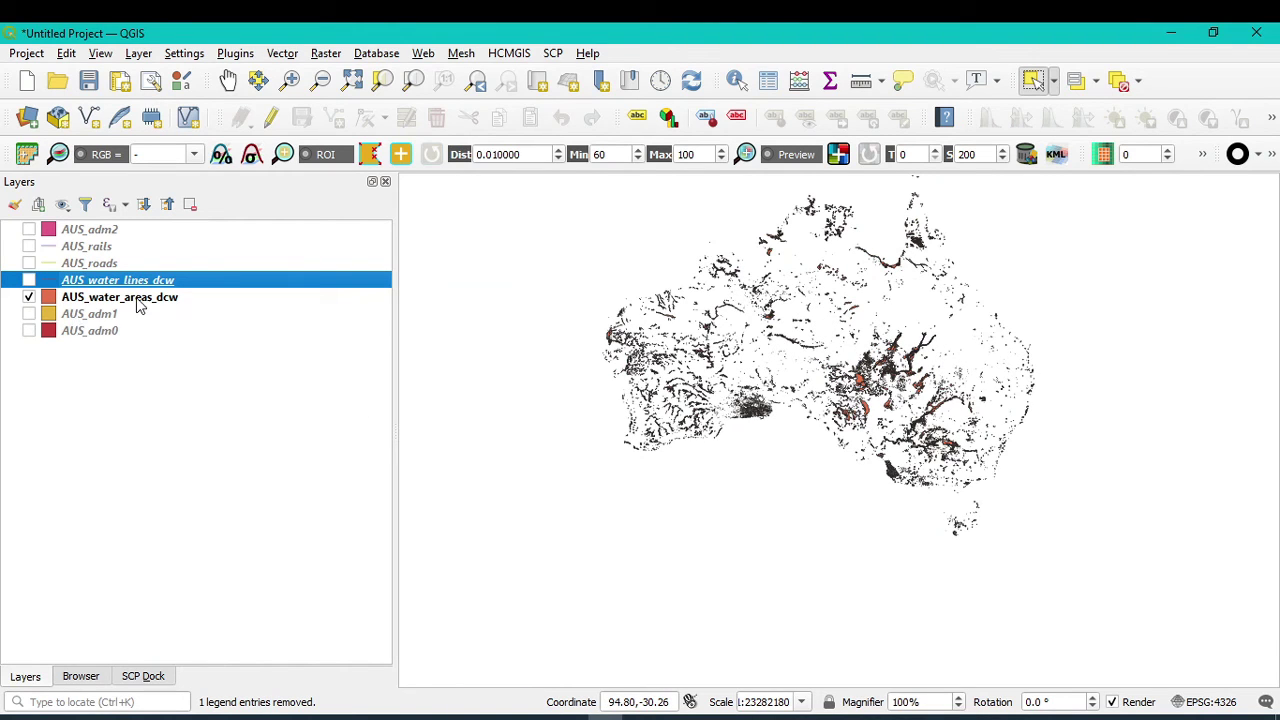
right_click(147, 283)
left_click(182, 285)
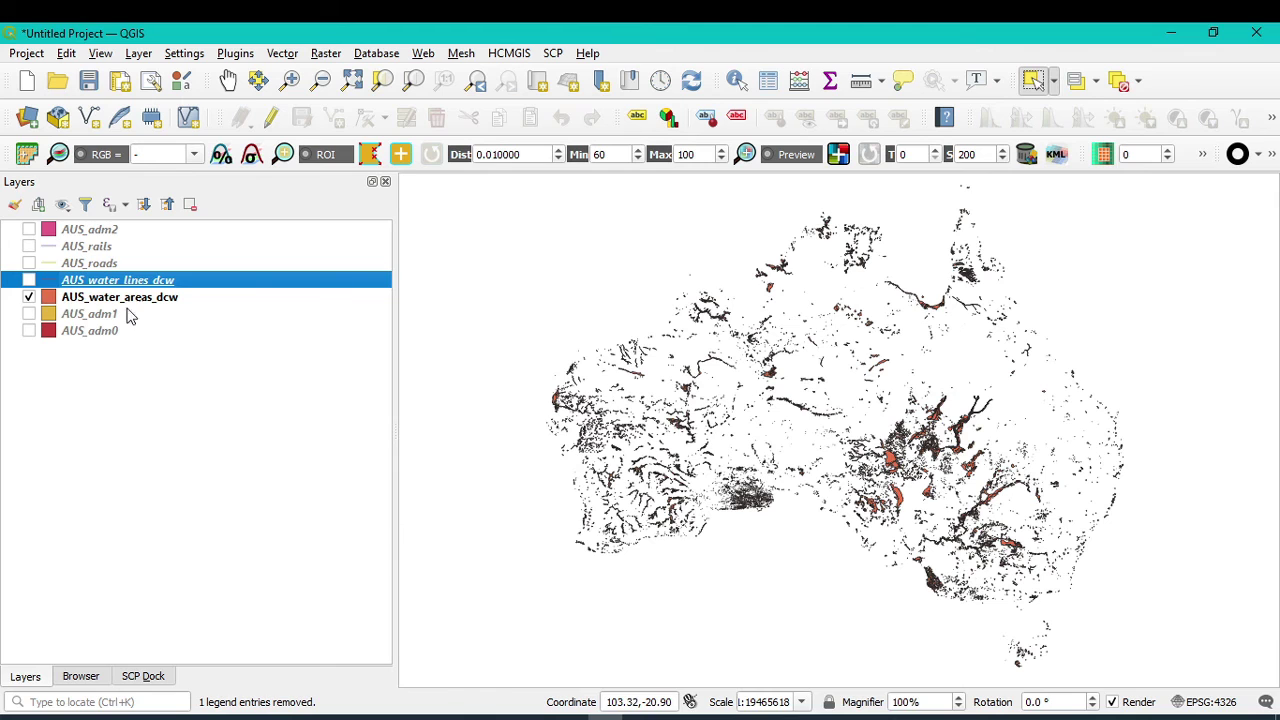
Step: Show AUS_water_lines_dcw and hide AUS_water_areas_dcw to inspect the water lines in eastern Australia
left_click(29, 281)
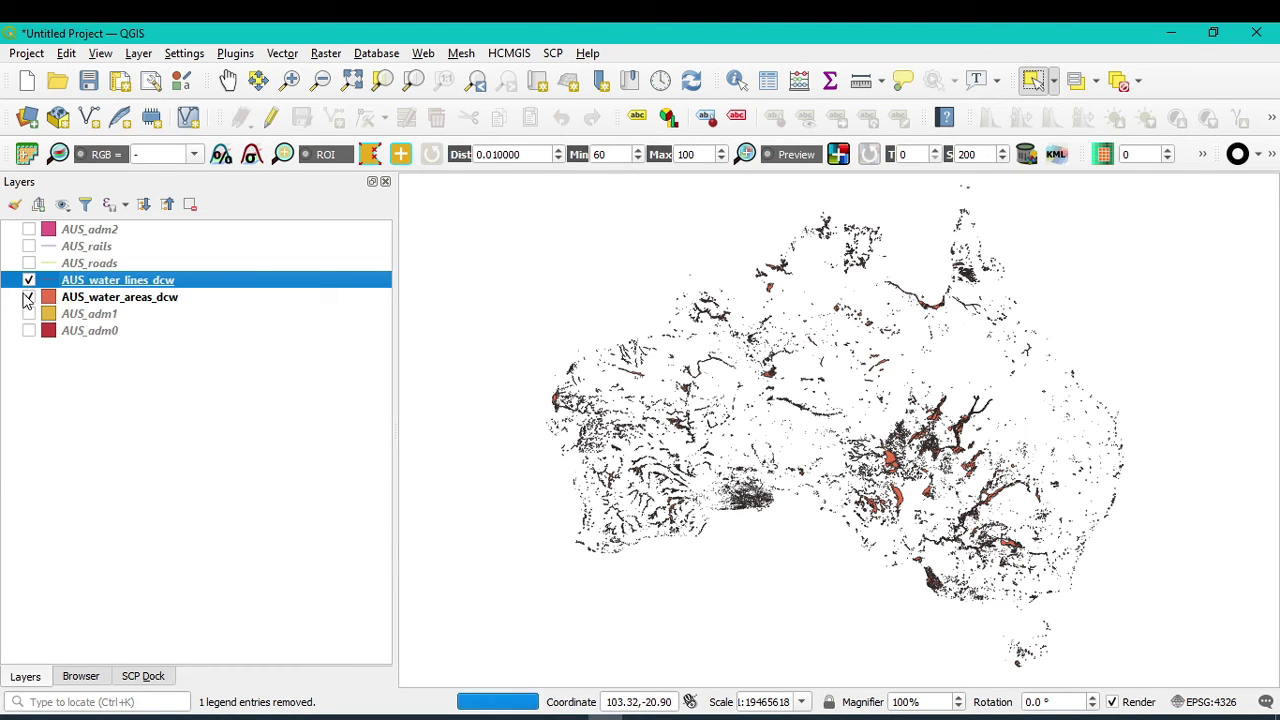
left_click(29, 297)
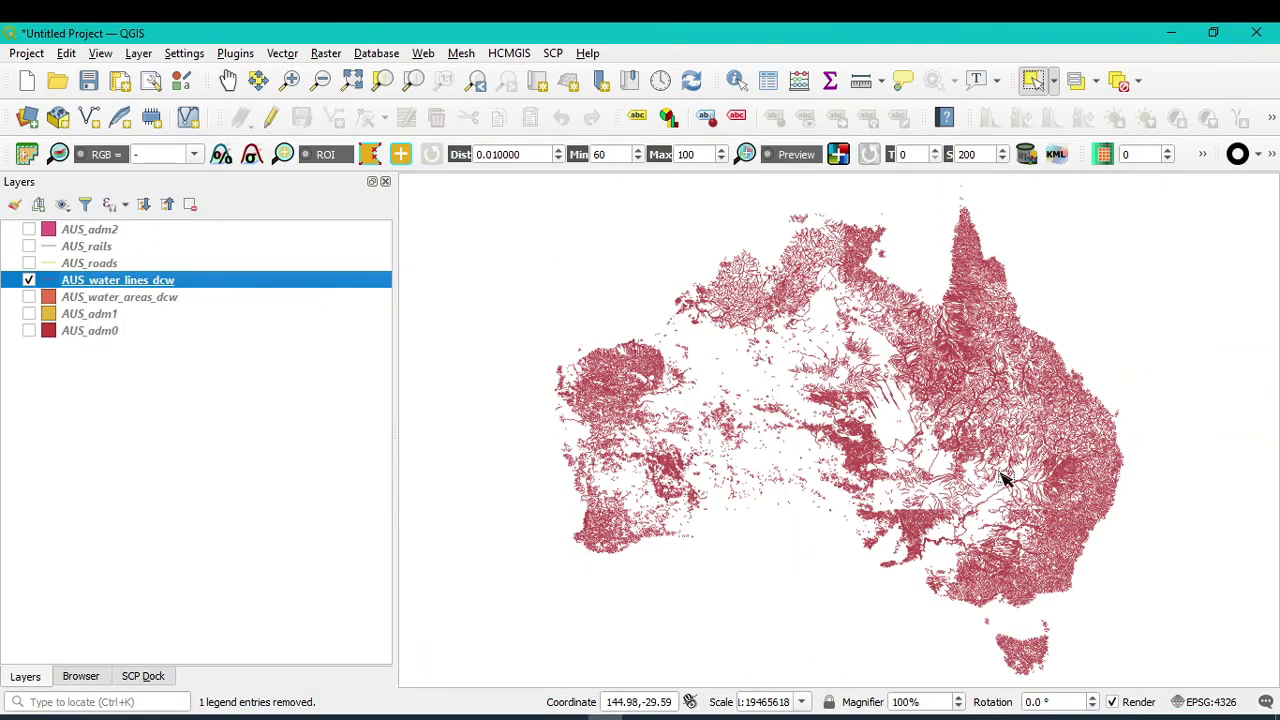
scroll(985, 440, "up", 2)
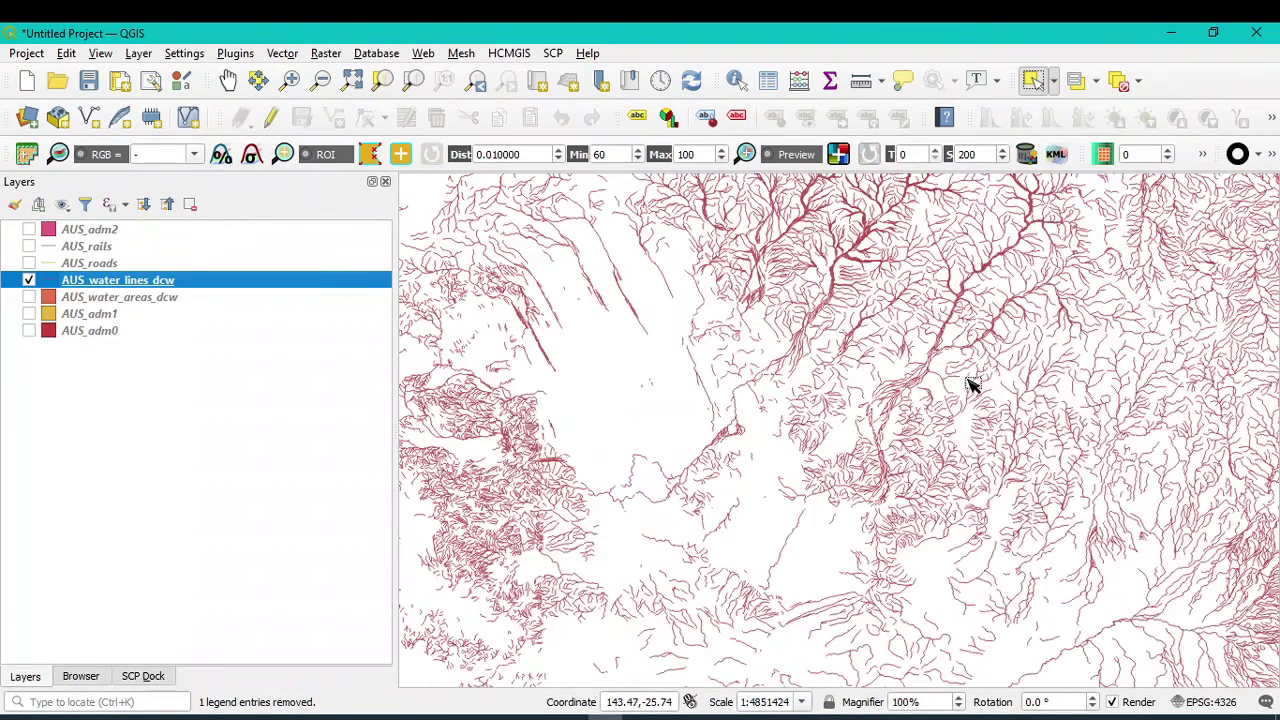
Step: Turn on Single Labels for the AUS_water_lines_dcw layer, using the NAM field as the label value, and apply them
scroll(929, 423, "down", 2)
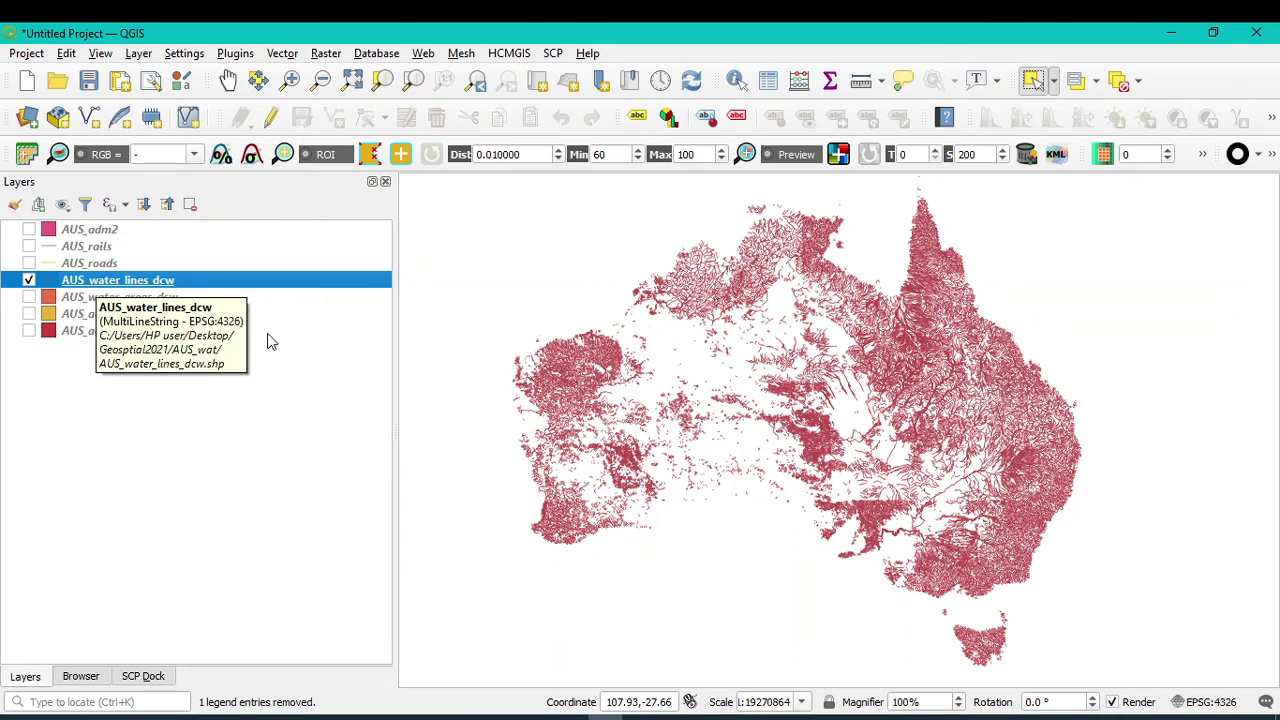
right_click(110, 285)
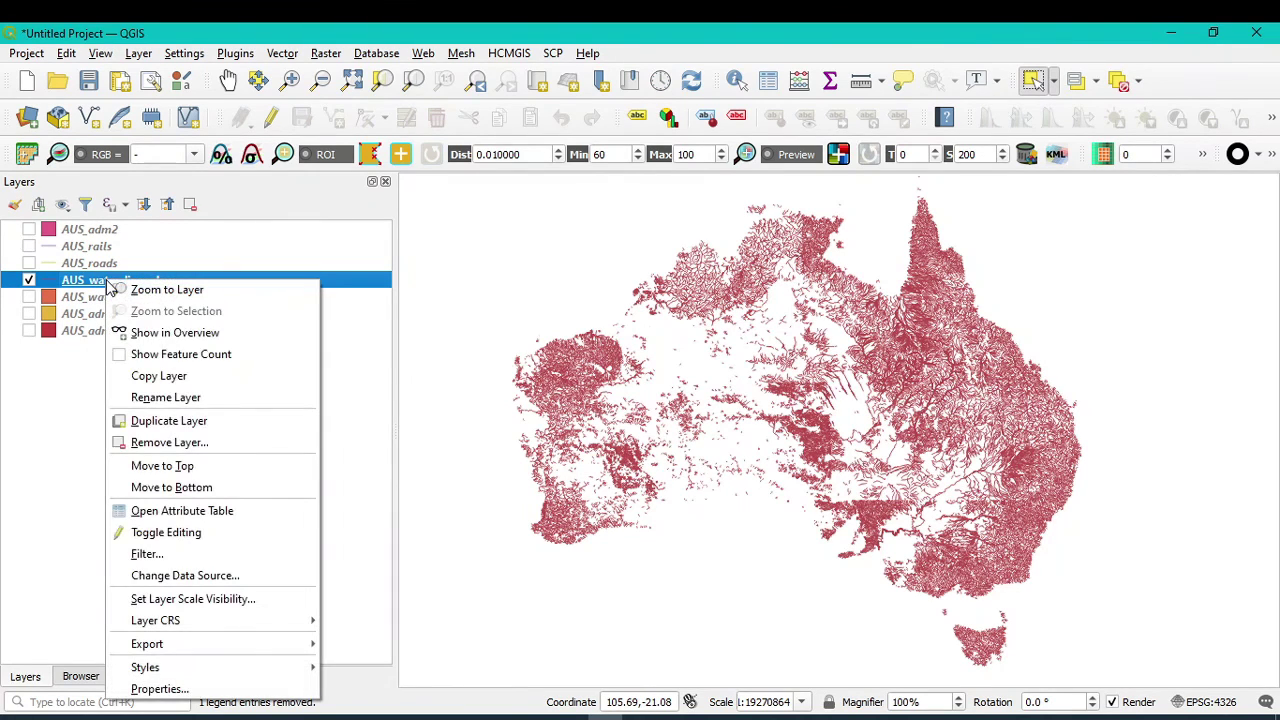
left_click(168, 690)
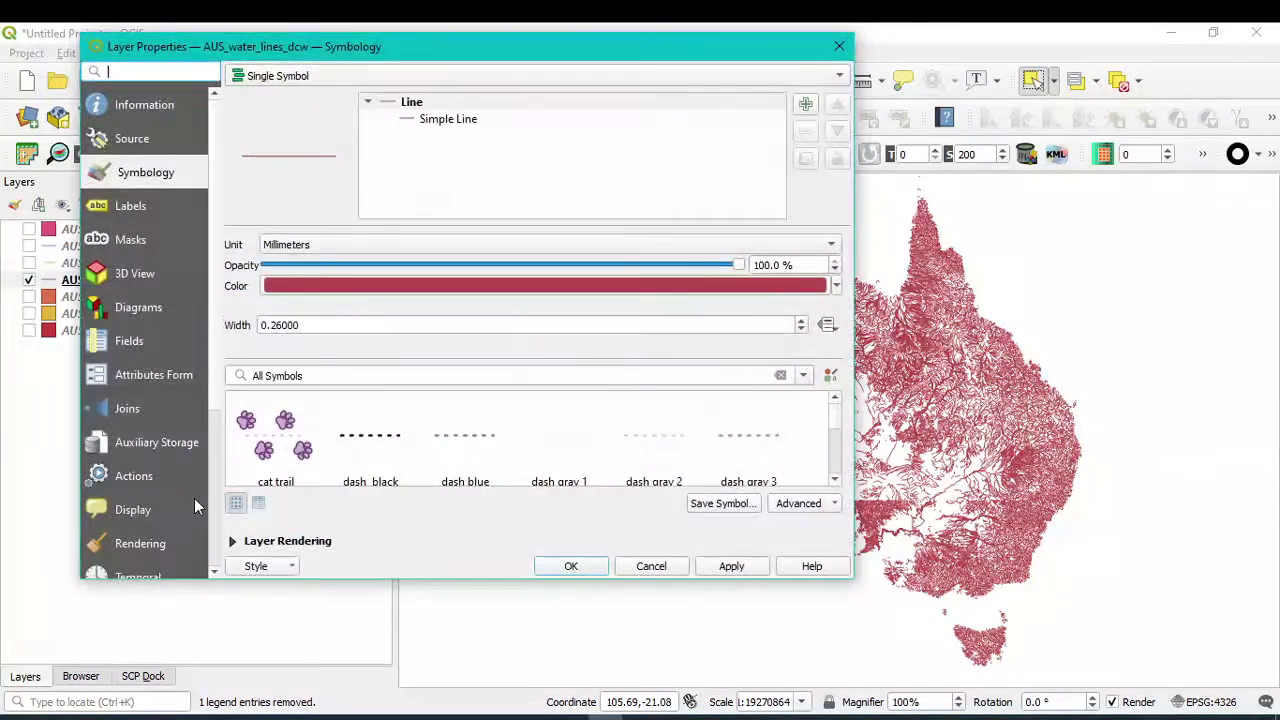
left_click(118, 208)
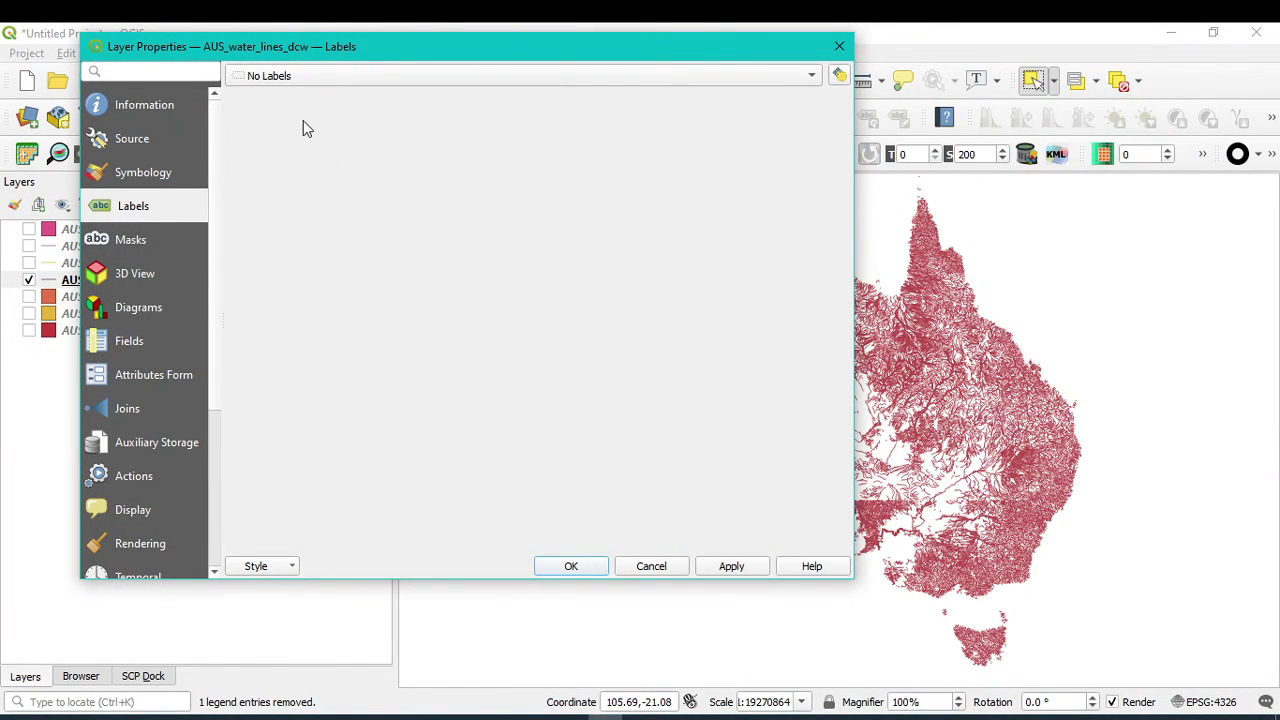
left_click(276, 78)
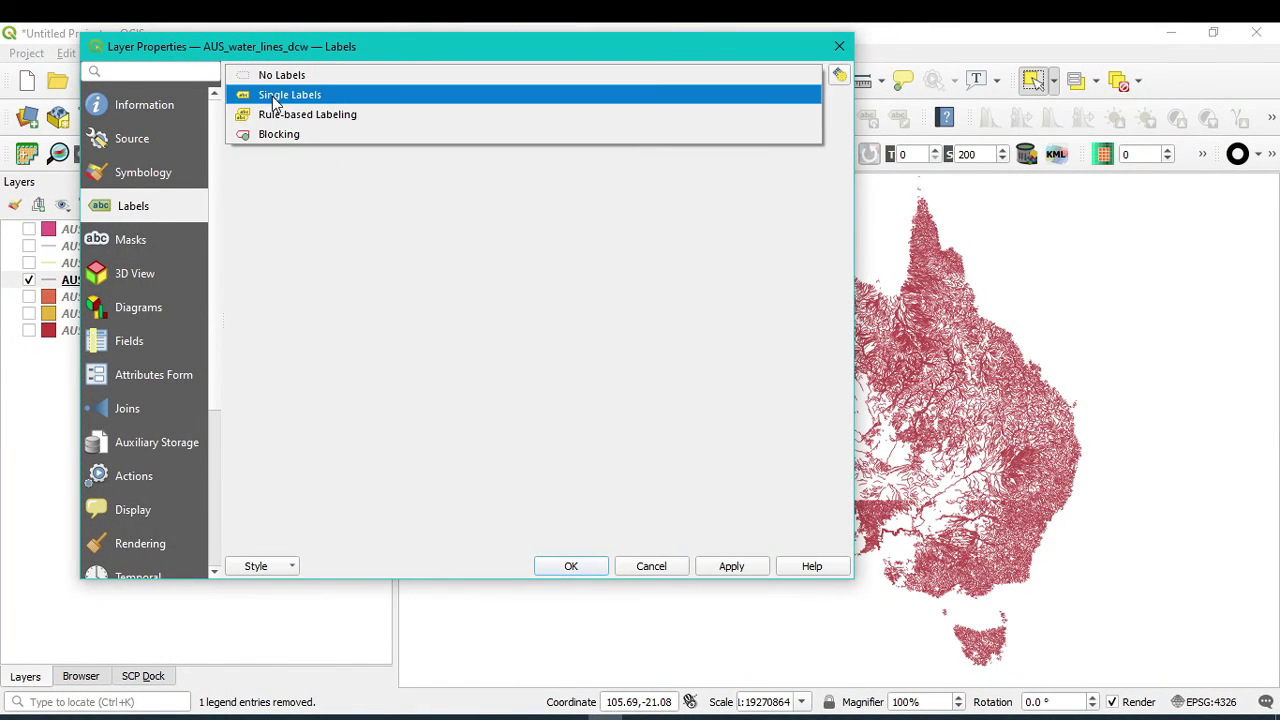
left_click(276, 96)
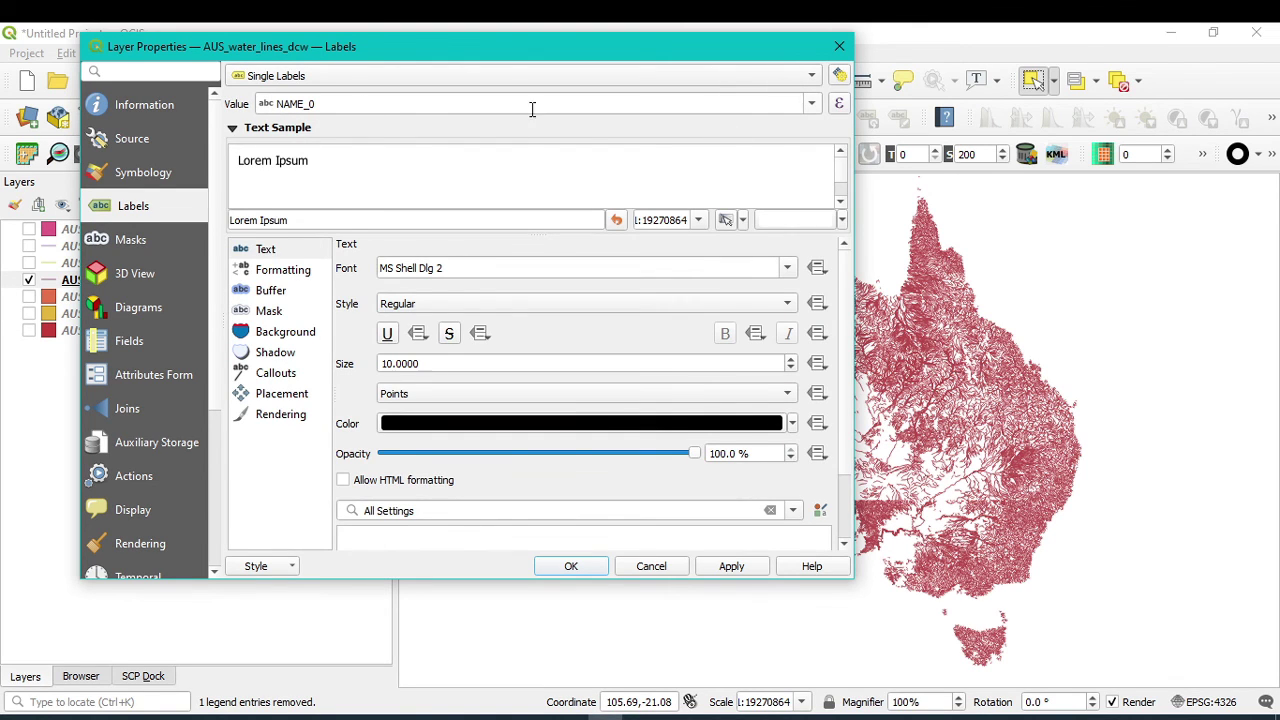
left_click(811, 103)
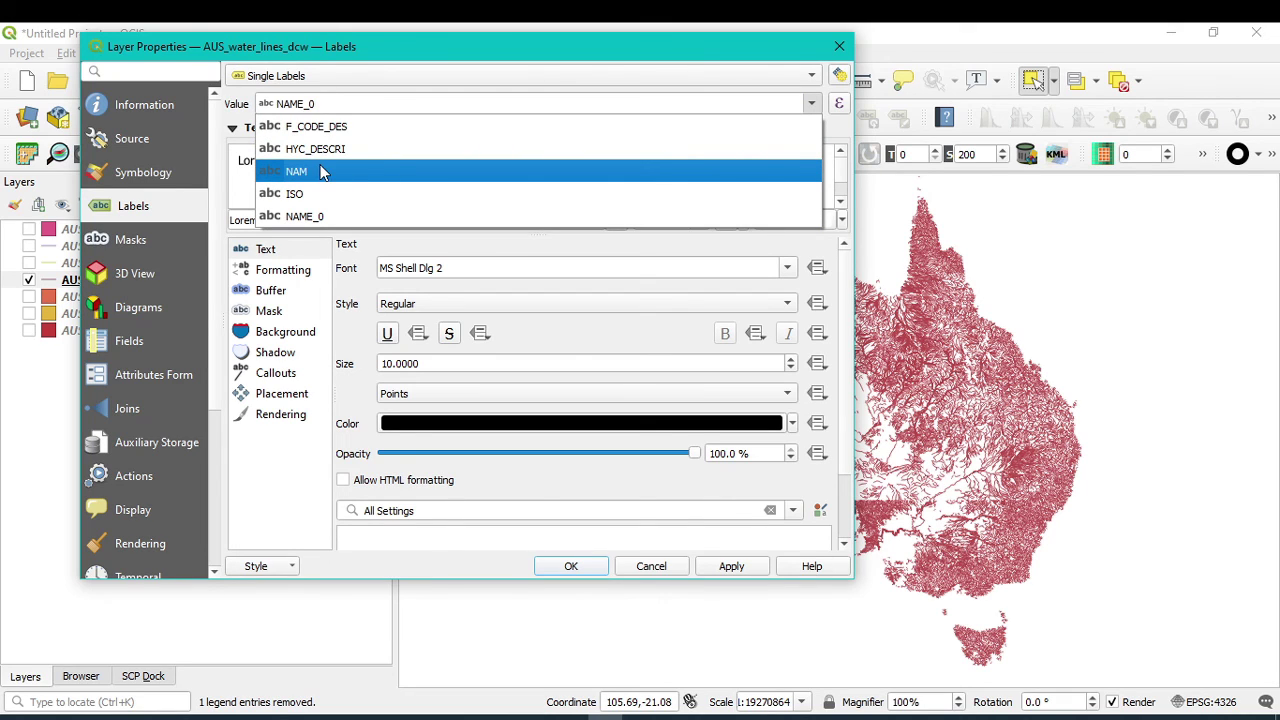
left_click(310, 173)
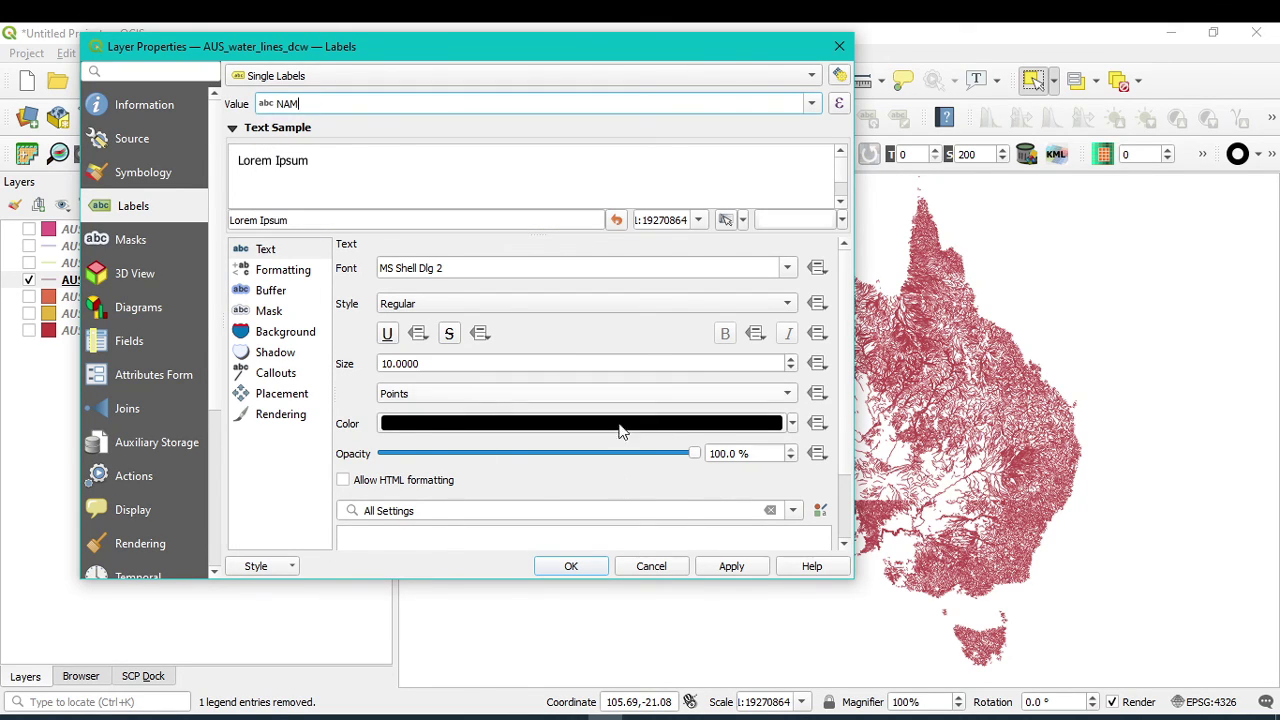
left_click(733, 566)
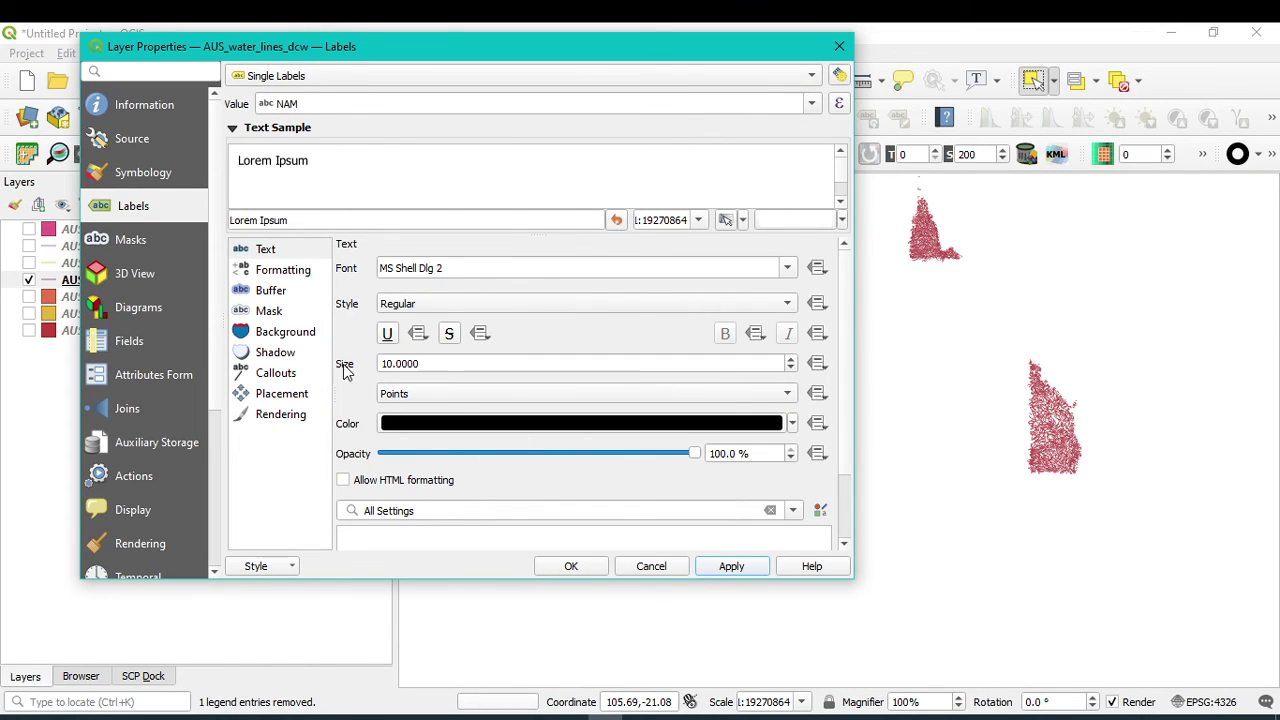
Step: Set the water line labels' text size to 14 points and accept the layer properties
left_click(436, 362)
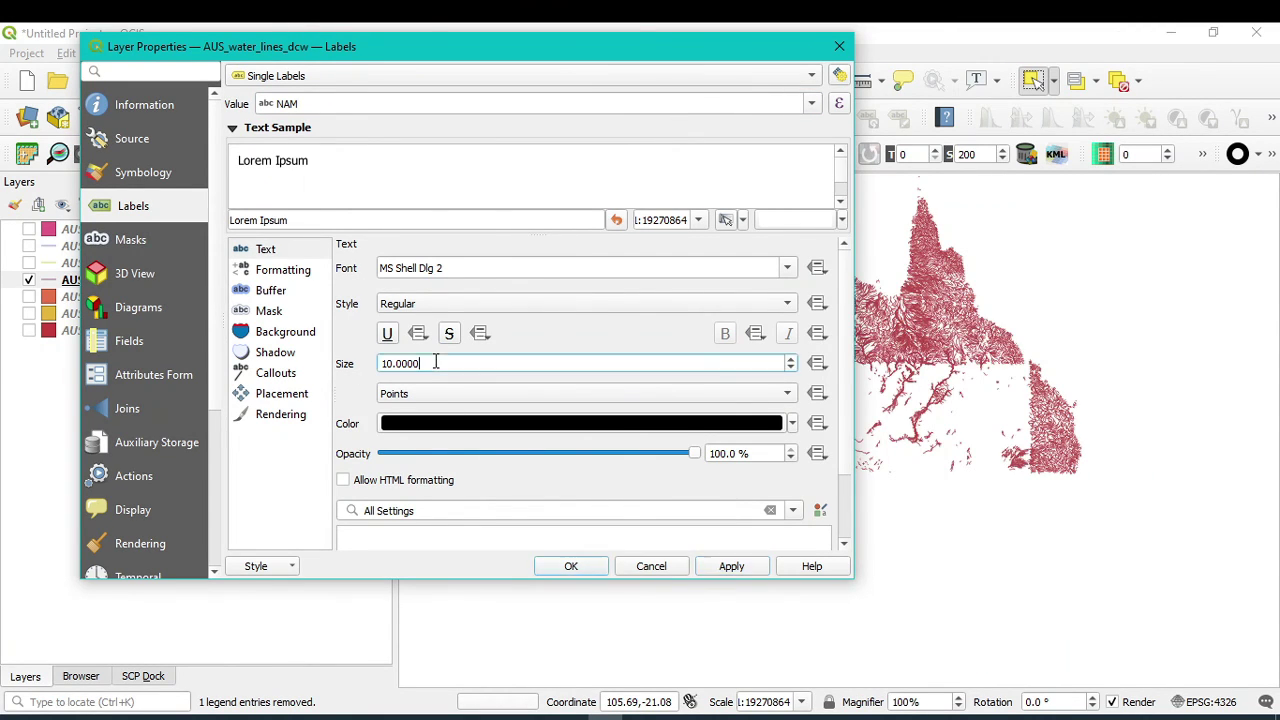
left_click_drag(436, 362, 380, 363)
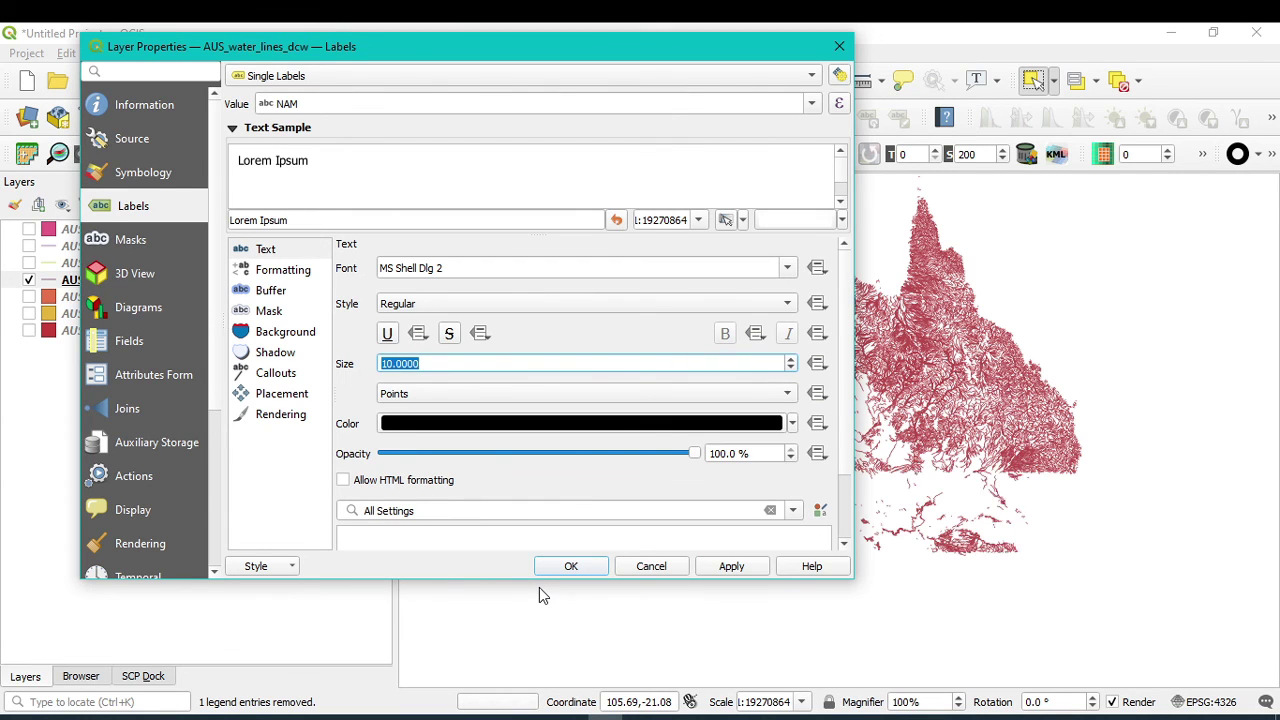
type("14")
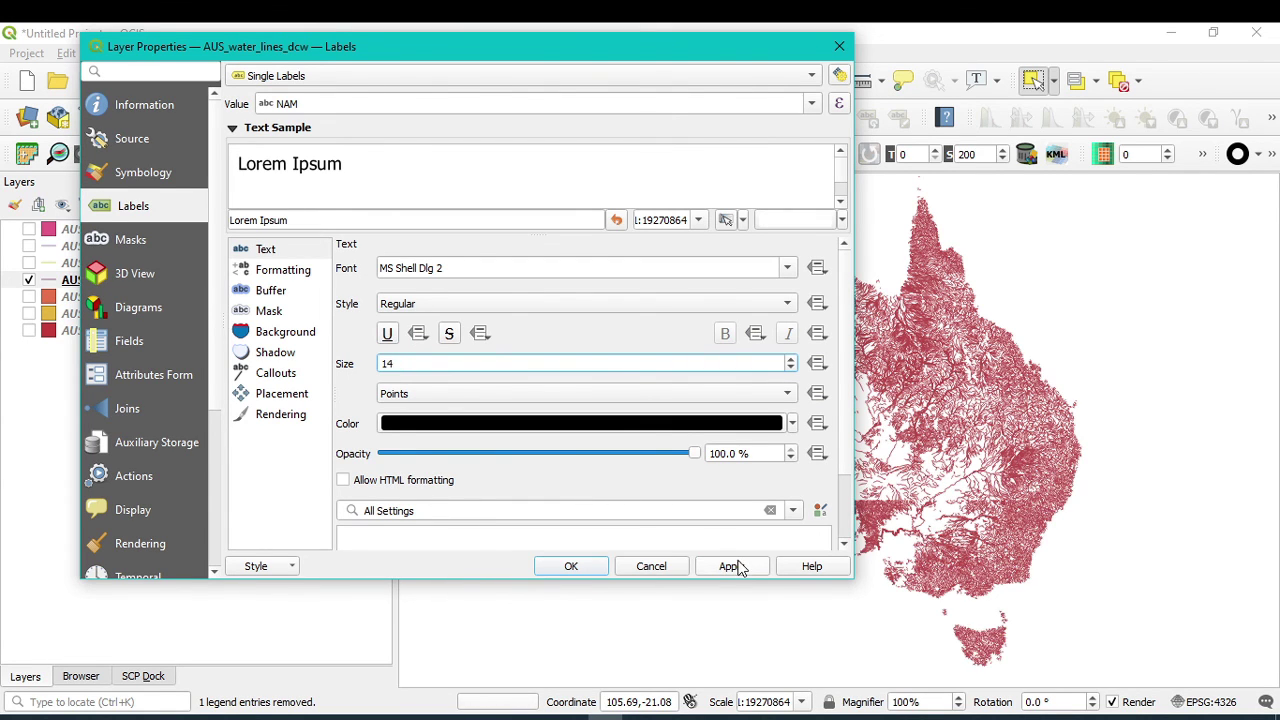
left_click(738, 567)
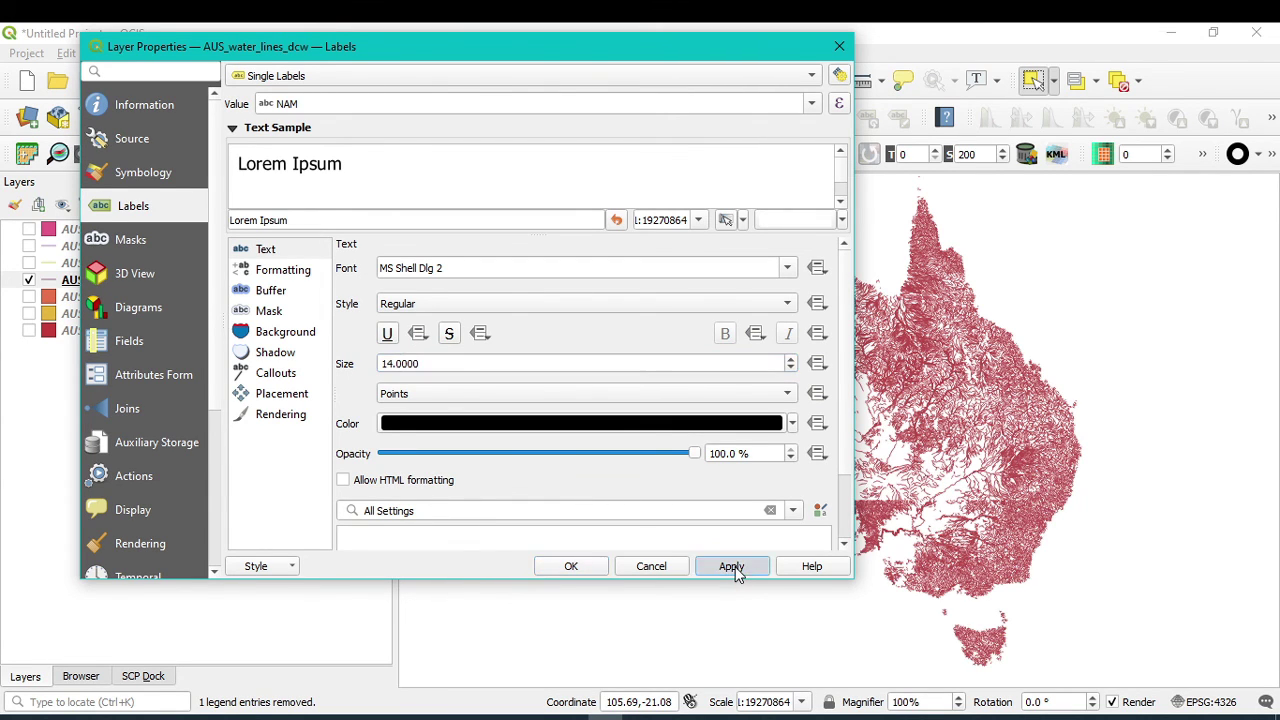
left_click(588, 567)
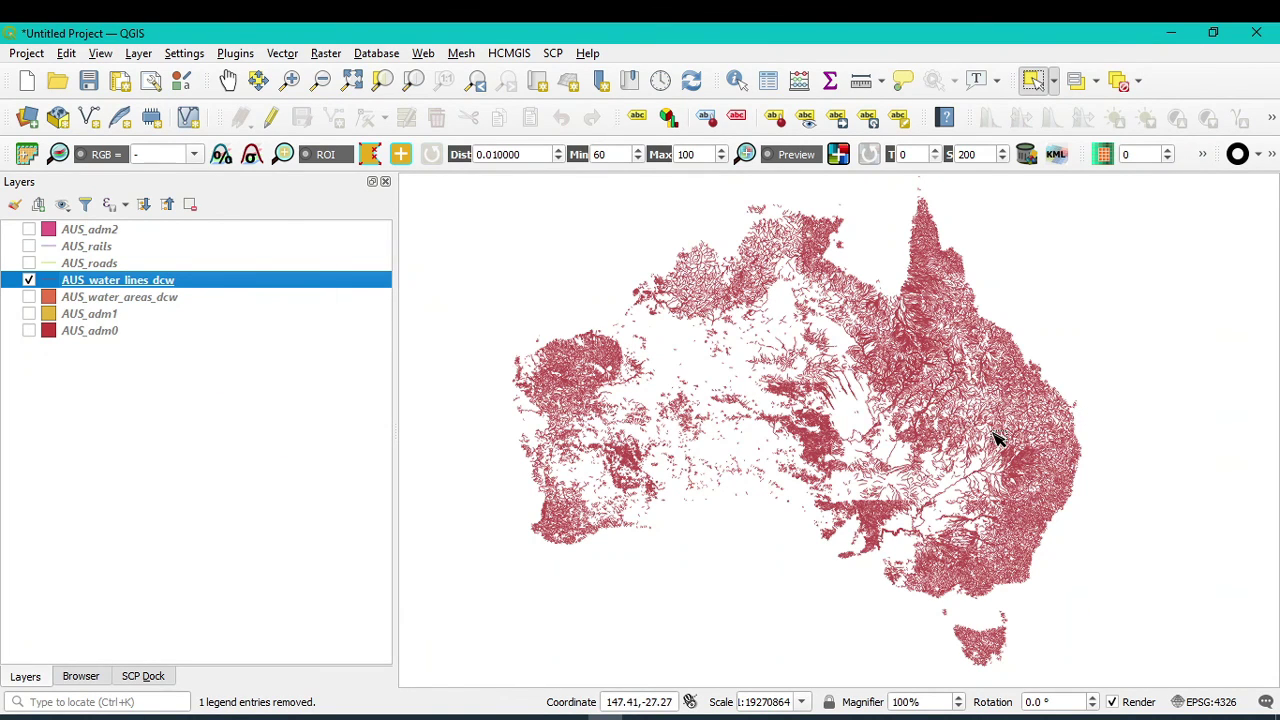
Step: Examine the river and creek name labels around Tomoo Creek and Mungallala Creek in eastern Australia at several scales
scroll(997, 437, "up", 4)
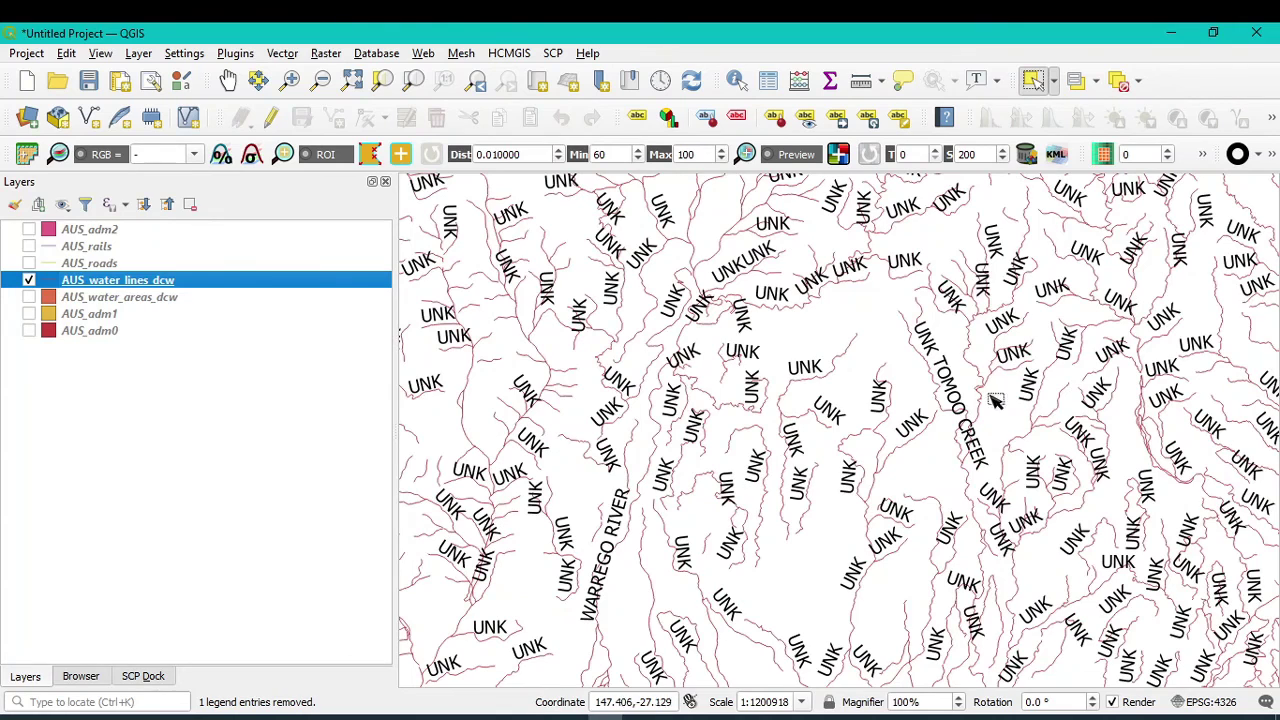
scroll(990, 382, "up", 2)
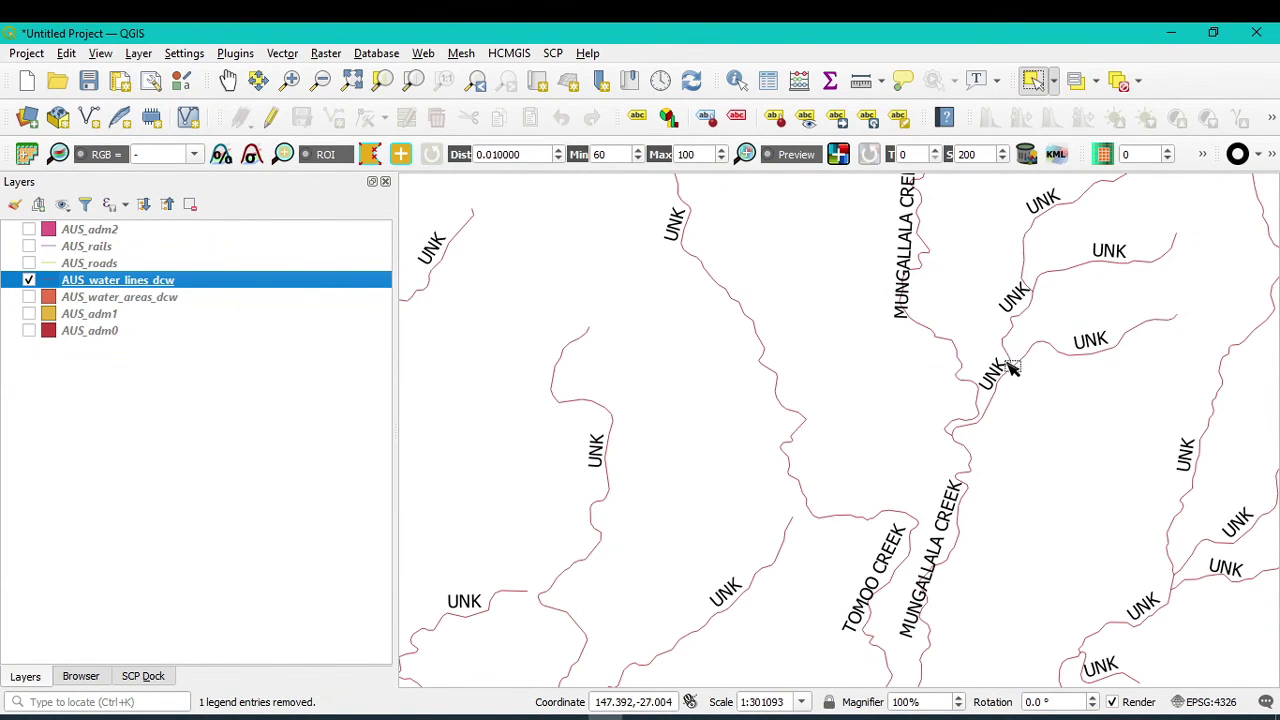
scroll(782, 362, "down", 1)
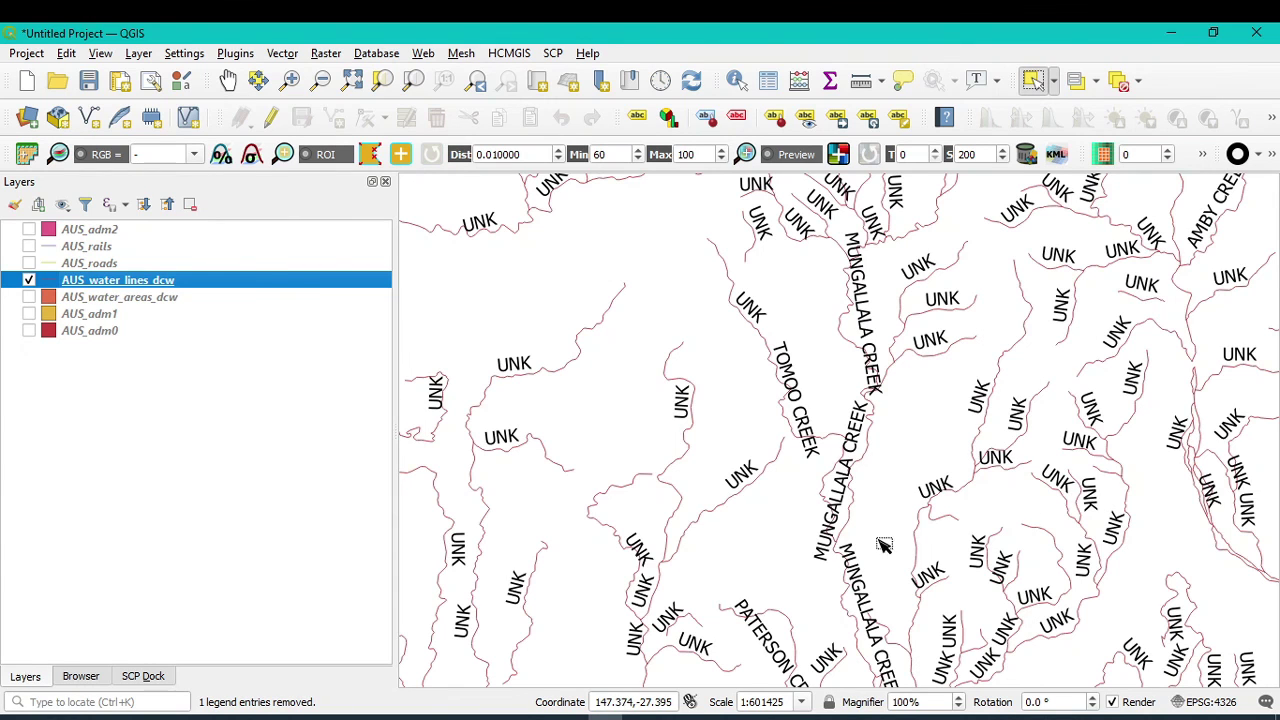
scroll(826, 517, "down", 1)
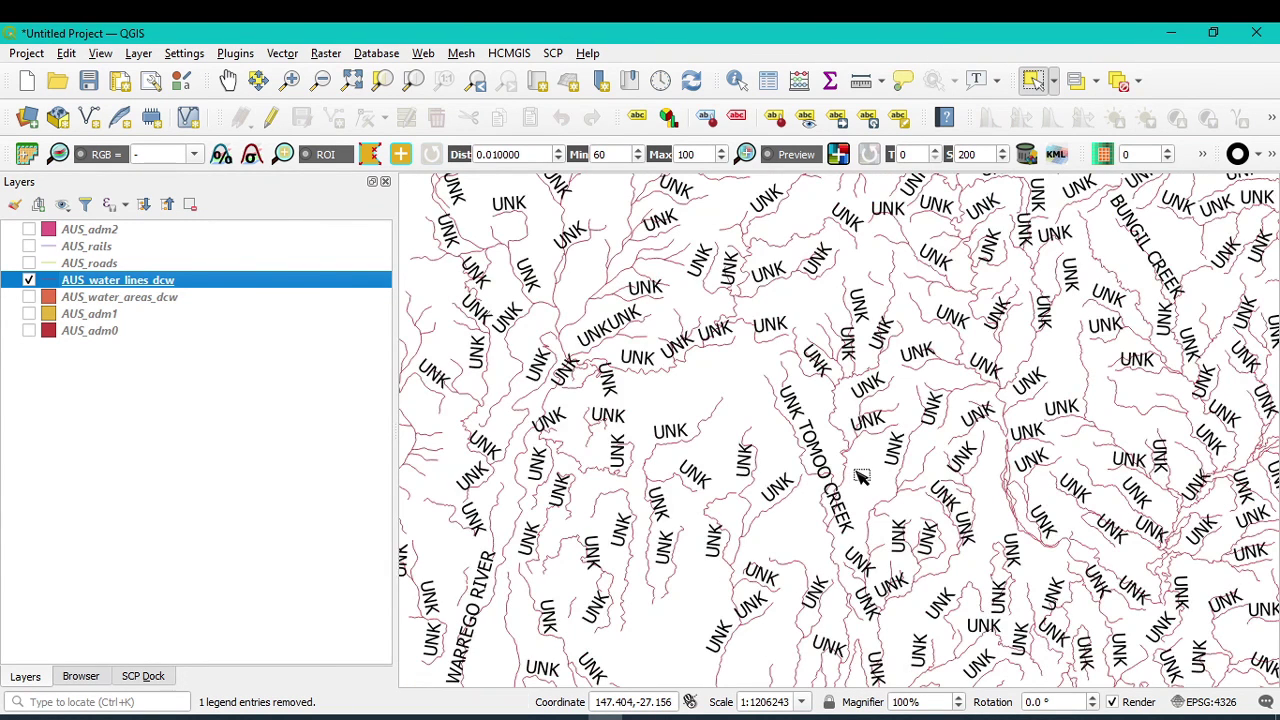
scroll(861, 477, "down", 2)
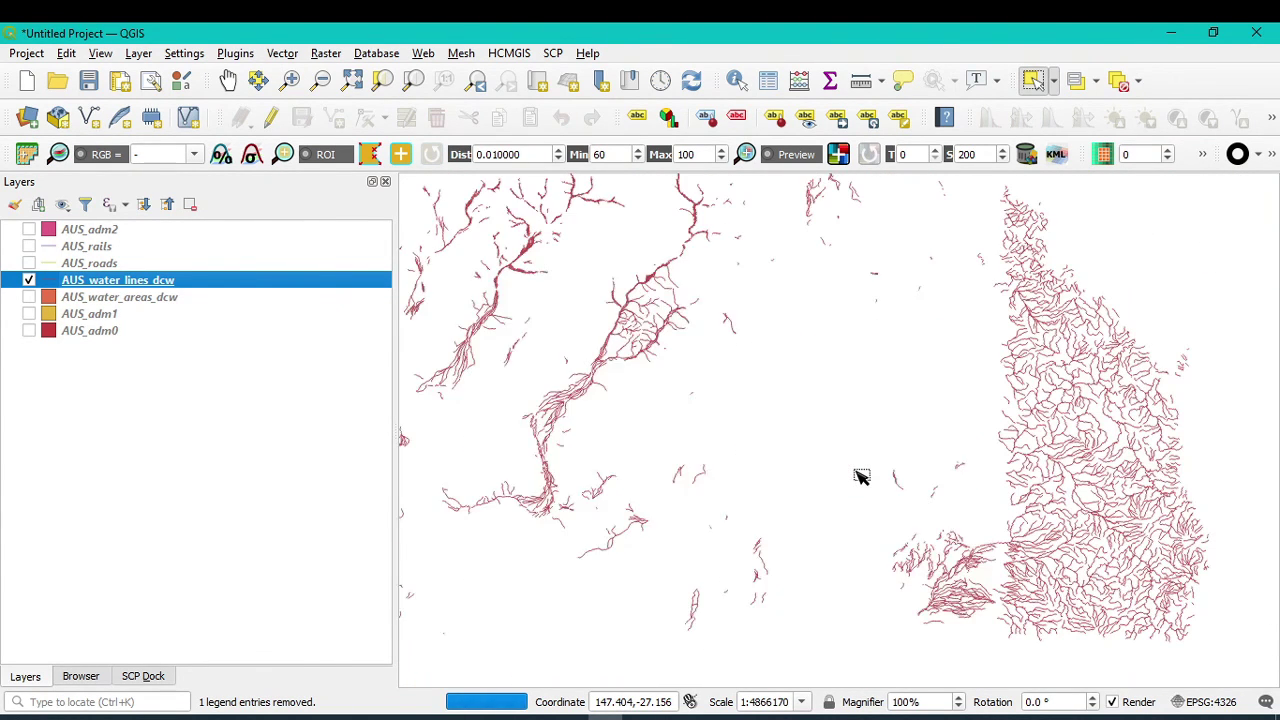